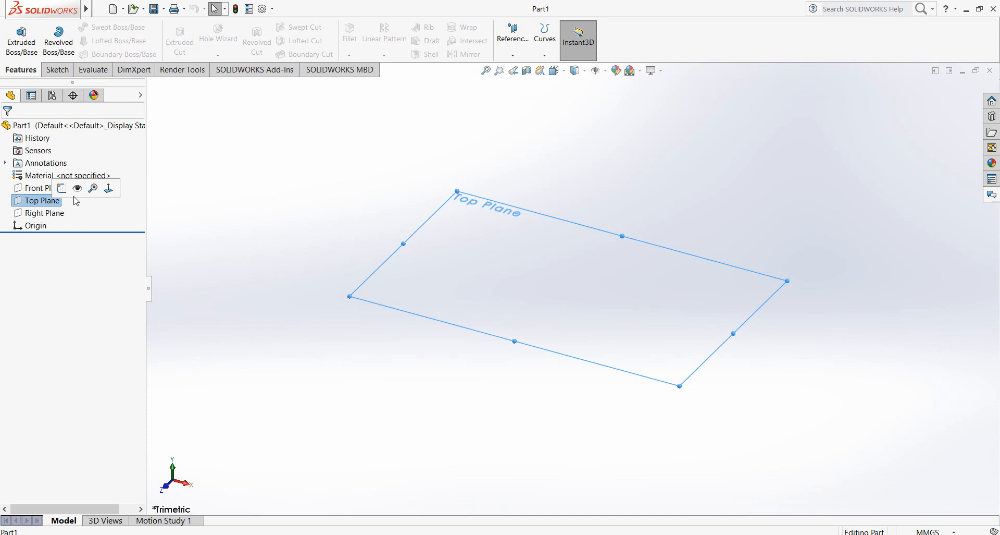
Step: Sketch a center rectangle about 97 by 55 mm on the Top Plane, centred on the origin and viewed normal to the plane
{"action": "left_click", "coordinate": [76, 191]}
{"action": "left_click", "coordinate": [99, 200]}
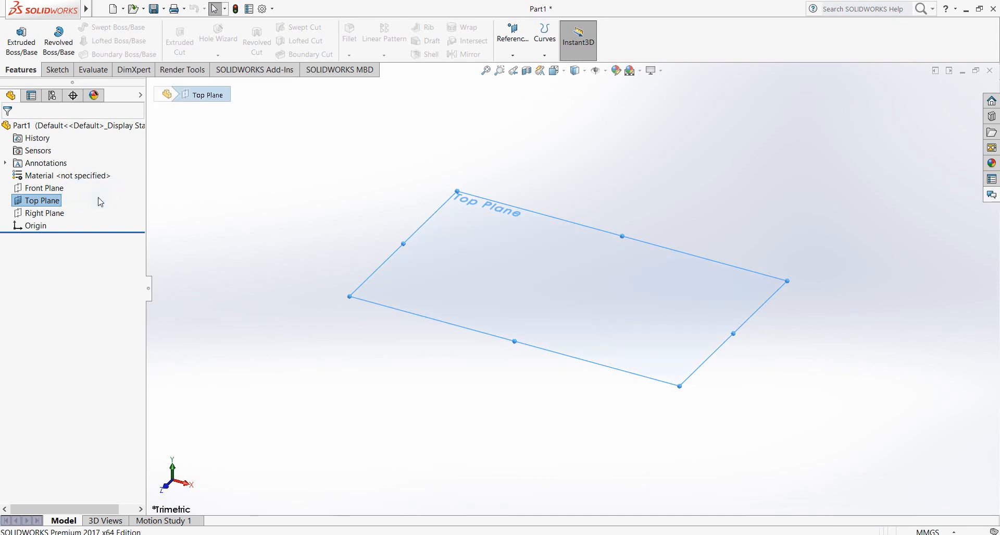
{"action": "left_click", "coordinate": [62, 71]}
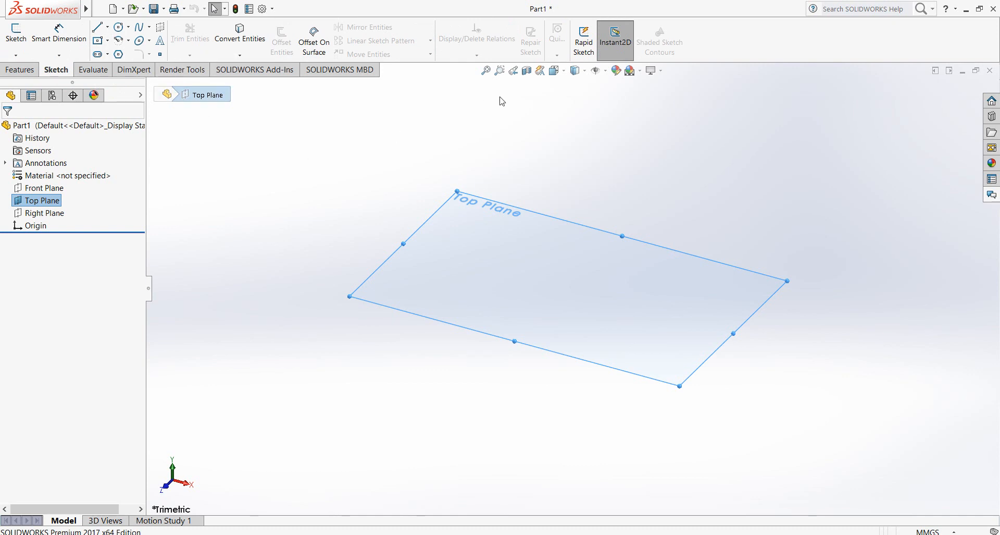
{"action": "left_click", "coordinate": [555, 71]}
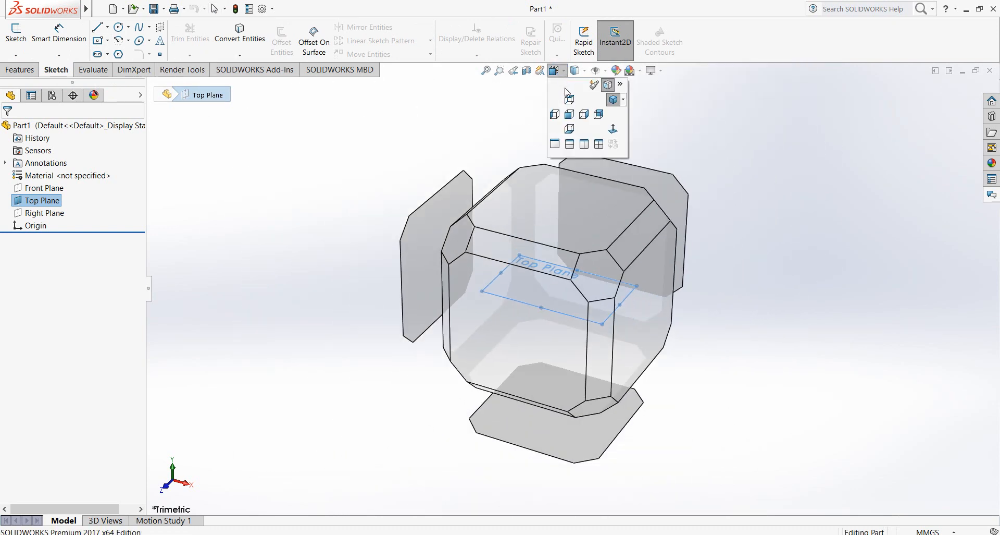
{"action": "left_click", "coordinate": [614, 129]}
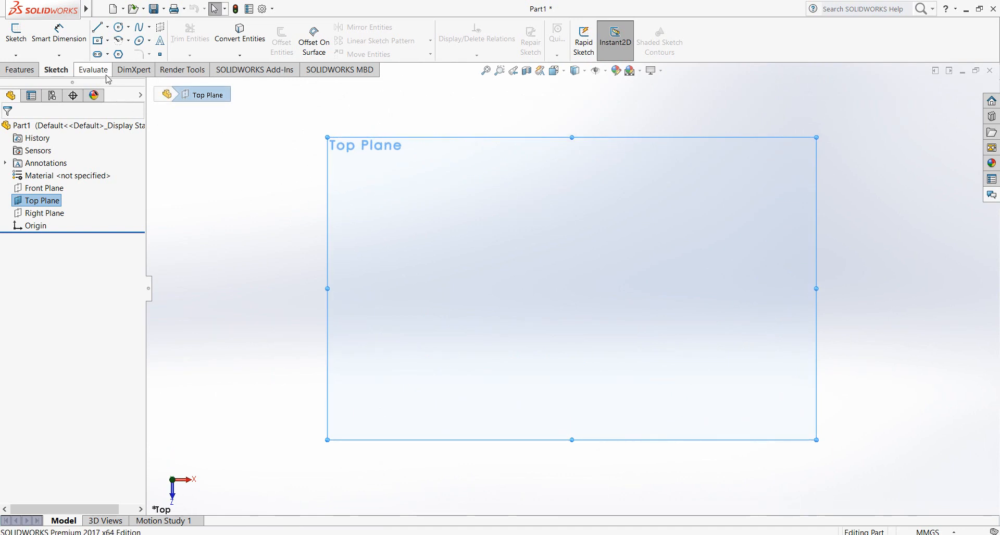
{"action": "left_click", "coordinate": [99, 42]}
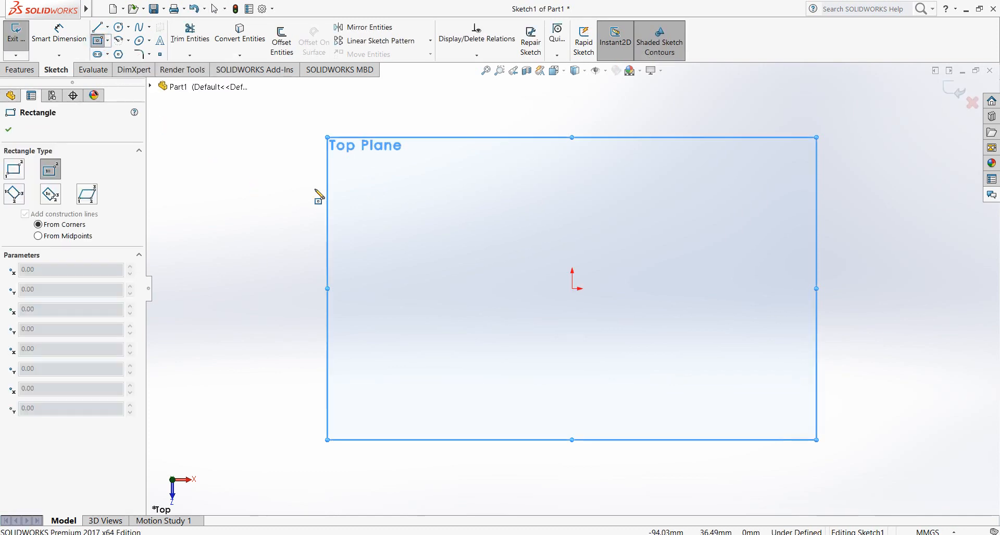
{"action": "left_click", "coordinate": [573, 288]}
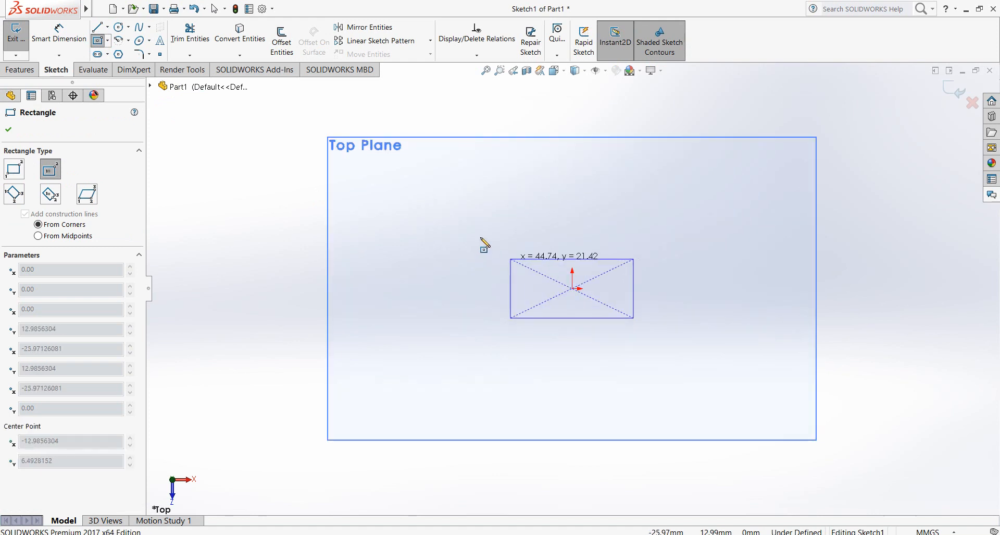
{"action": "left_click", "coordinate": [439, 212]}
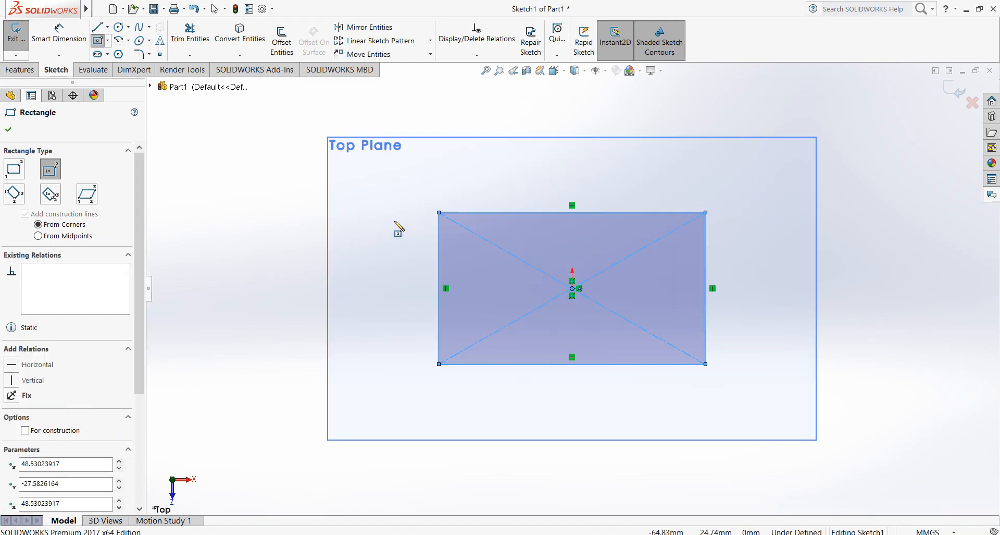
{"action": "key", "text": "Escape"}
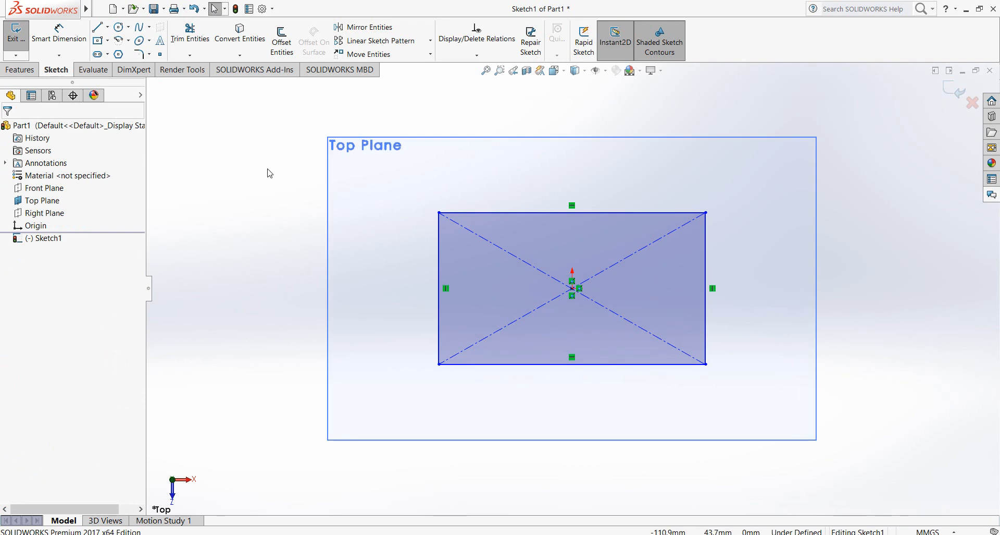
Step: Dimension the distance between the rectangle's two vertical sides and set it to 100 mm
{"action": "left_click", "coordinate": [66, 40]}
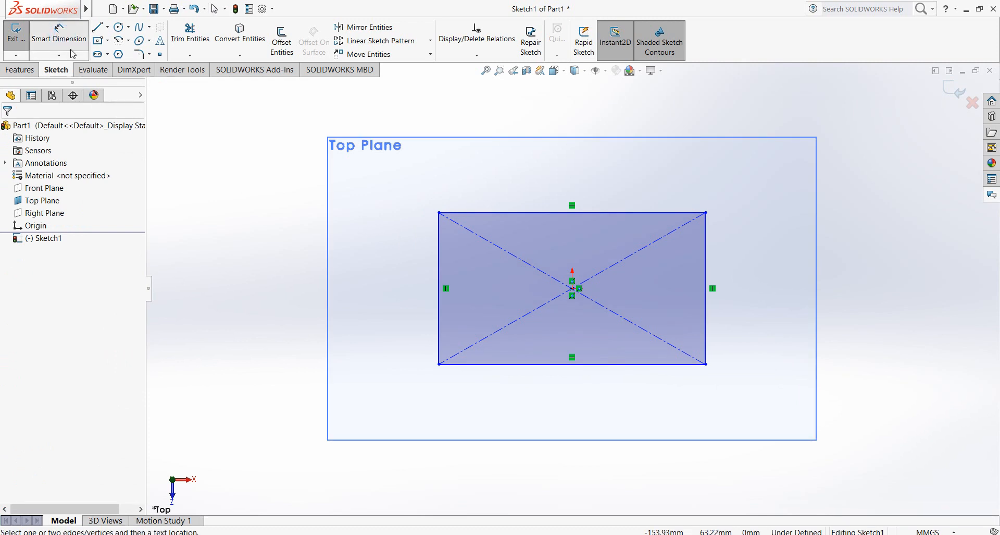
{"action": "left_click", "coordinate": [438, 242]}
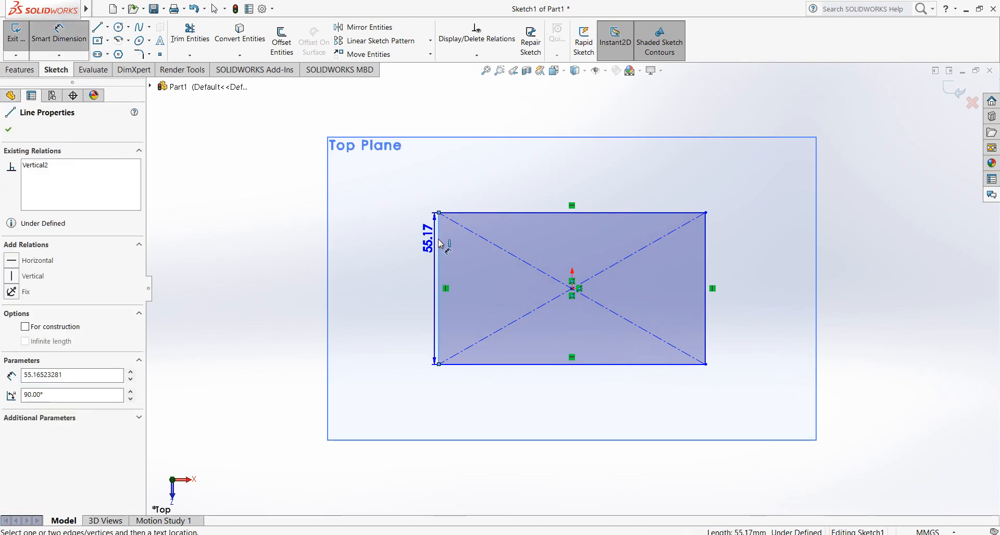
{"action": "left_click", "coordinate": [706, 240]}
{"action": "left_click", "coordinate": [584, 170]}
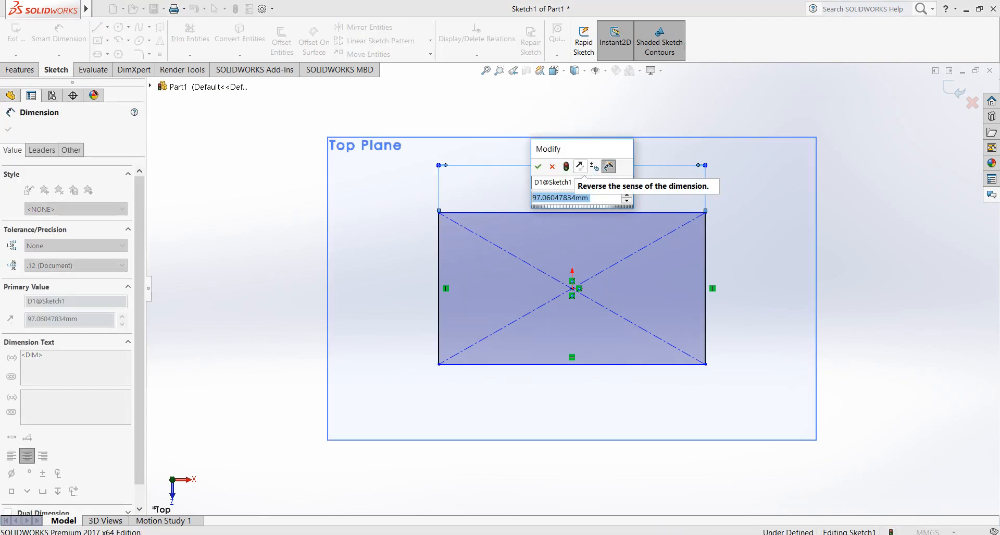
{"action": "type", "text": "100"}
{"action": "key", "text": "Return"}
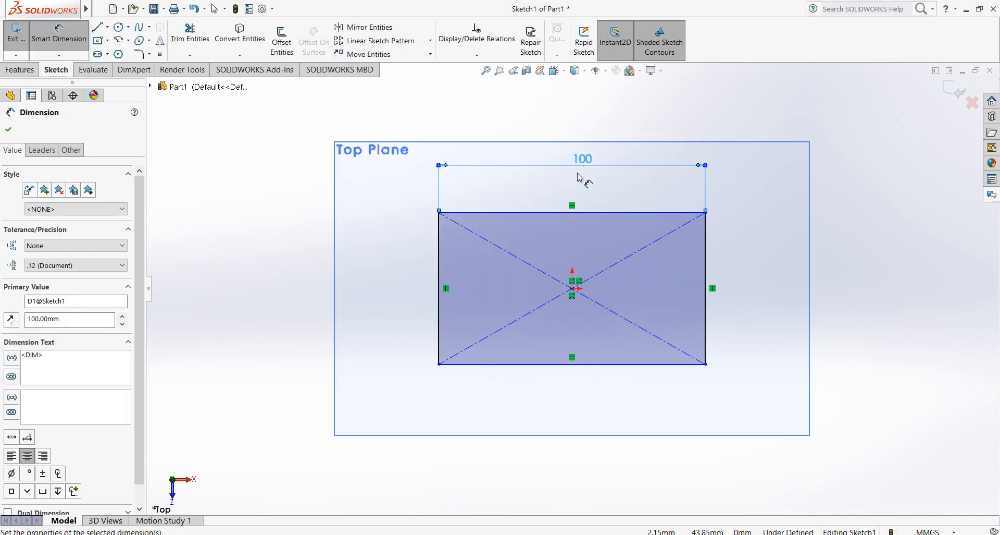
Step: Dimension the distance between the rectangle's two horizontal sides and set it to 100 mm
{"action": "left_click", "coordinate": [581, 212]}
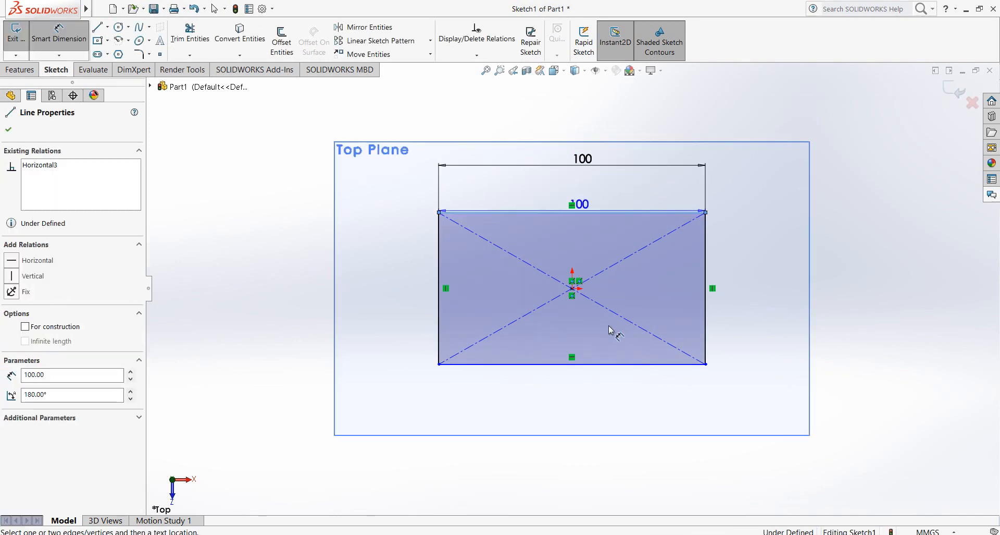
{"action": "left_click", "coordinate": [598, 363]}
{"action": "left_click", "coordinate": [395, 286]}
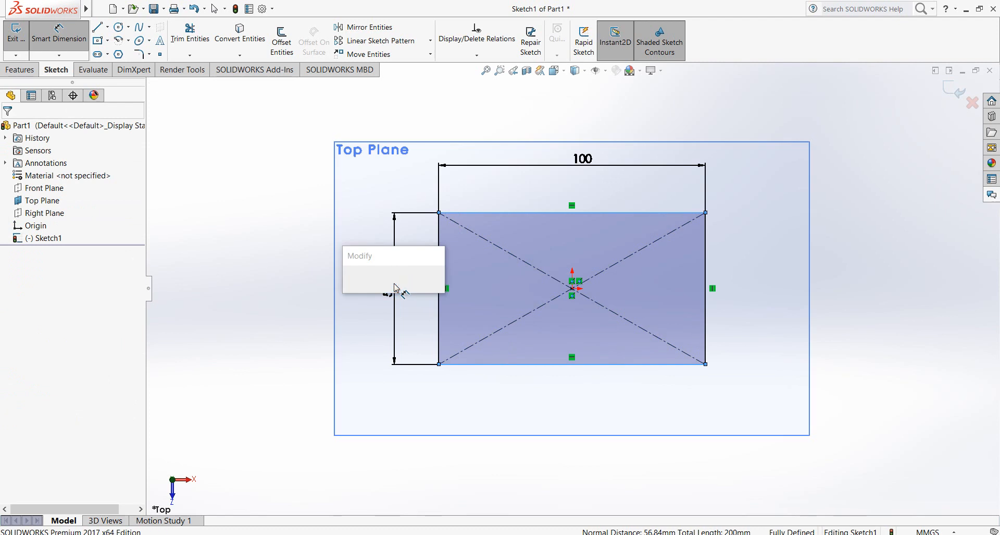
{"action": "type", "text": "100"}
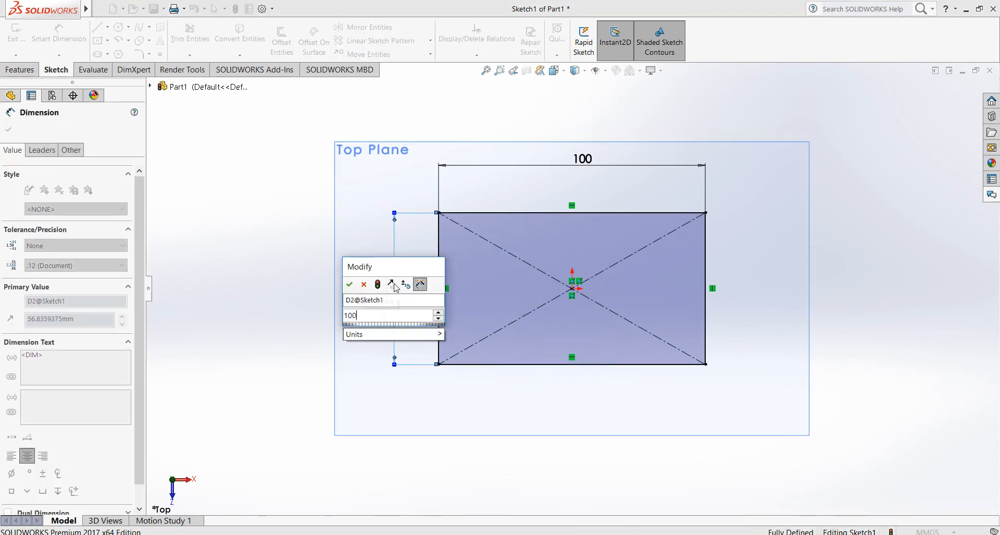
{"action": "key", "text": "Return"}
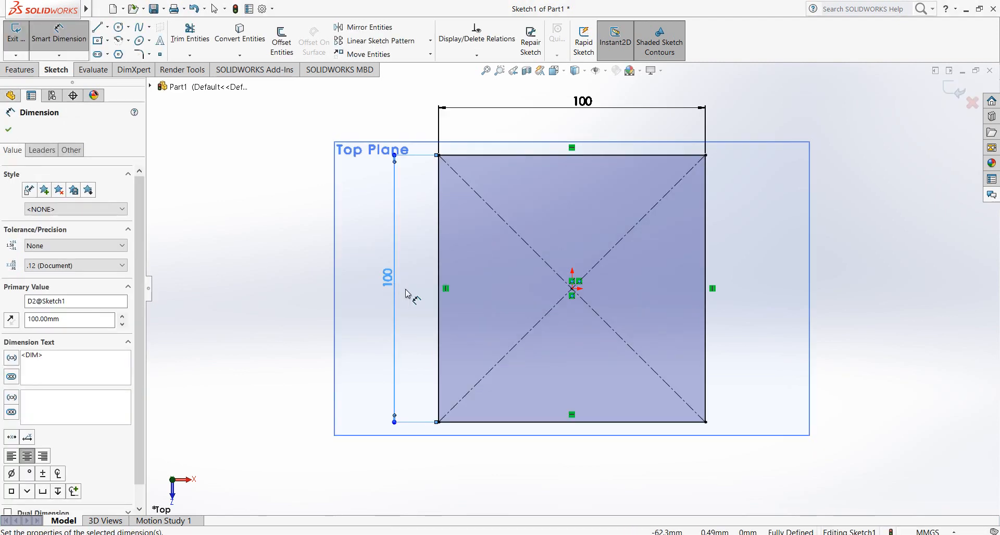
{"action": "left_click", "coordinate": [315, 256]}
{"action": "key", "text": "f"}
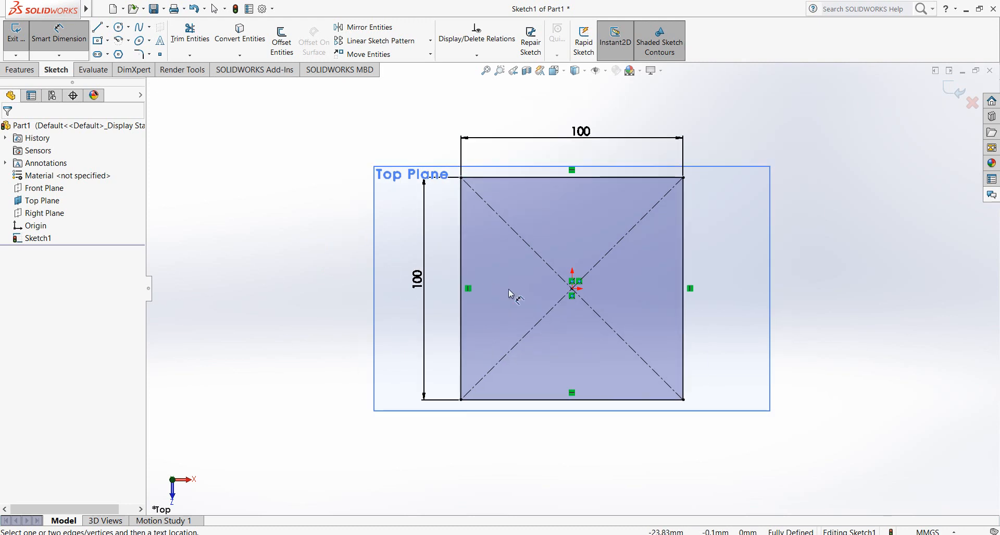
Step: Extrude the square sketch as a Blind boss with a depth of 100 mm to form a cube
{"action": "scroll", "coordinate": [560, 245], "scroll_direction": "down", "scroll_amount": 1}
{"action": "scroll", "coordinate": [568, 251], "scroll_direction": "up", "scroll_amount": 1}
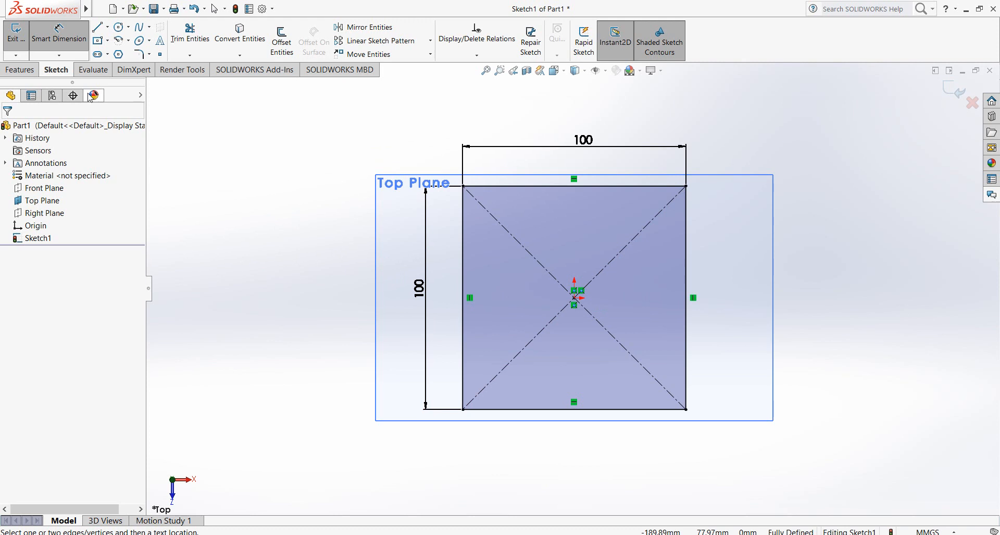
{"action": "left_click", "coordinate": [30, 73]}
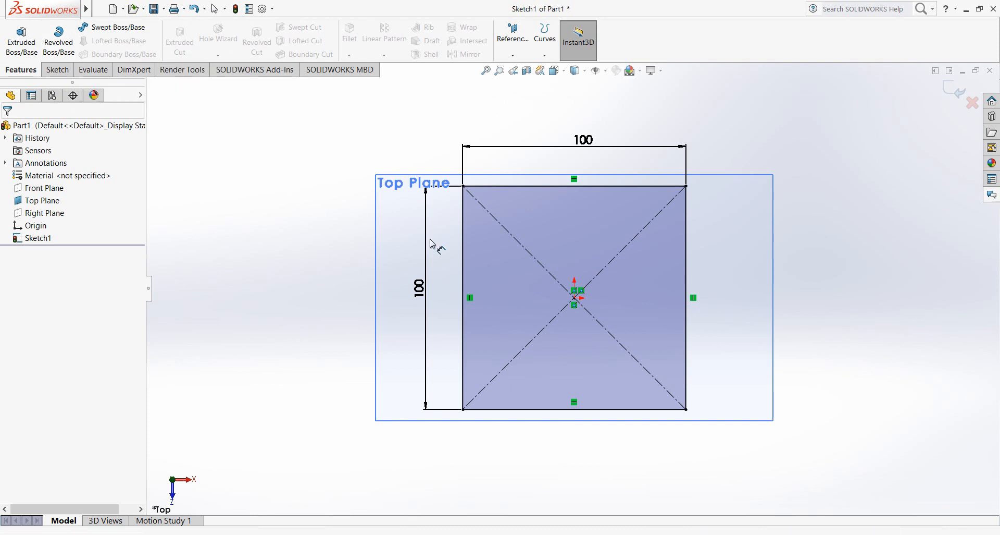
{"action": "left_click", "coordinate": [23, 47]}
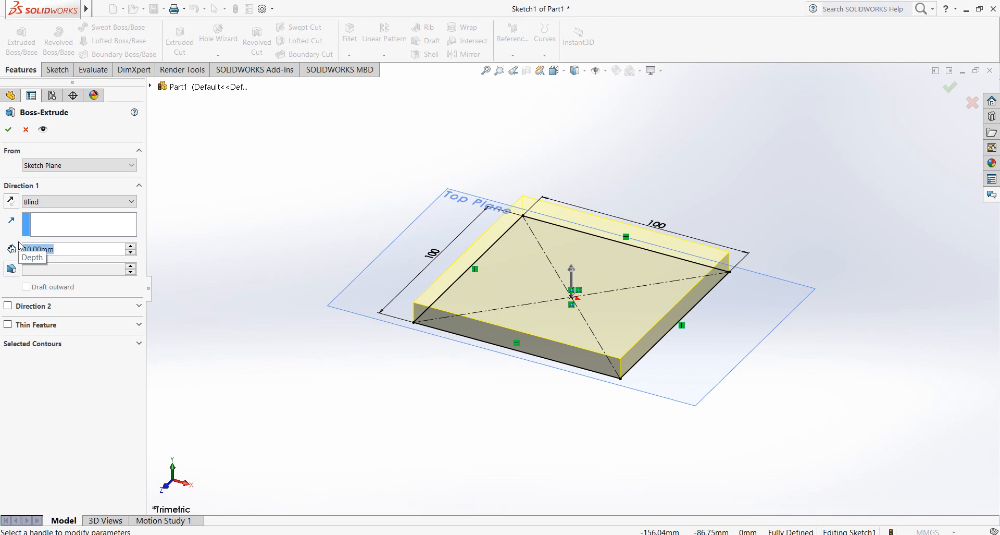
{"action": "type", "text": "100"}
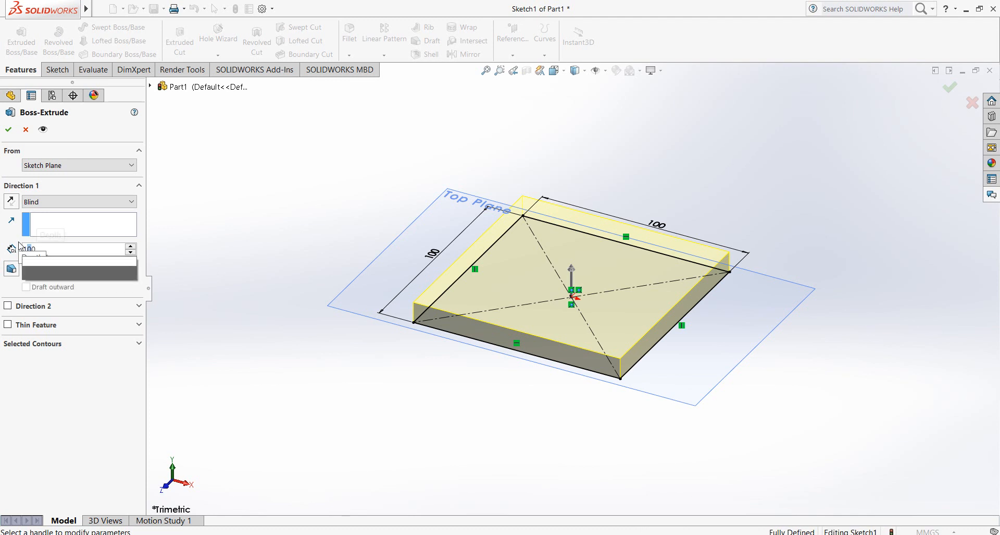
{"action": "key", "text": "Return"}
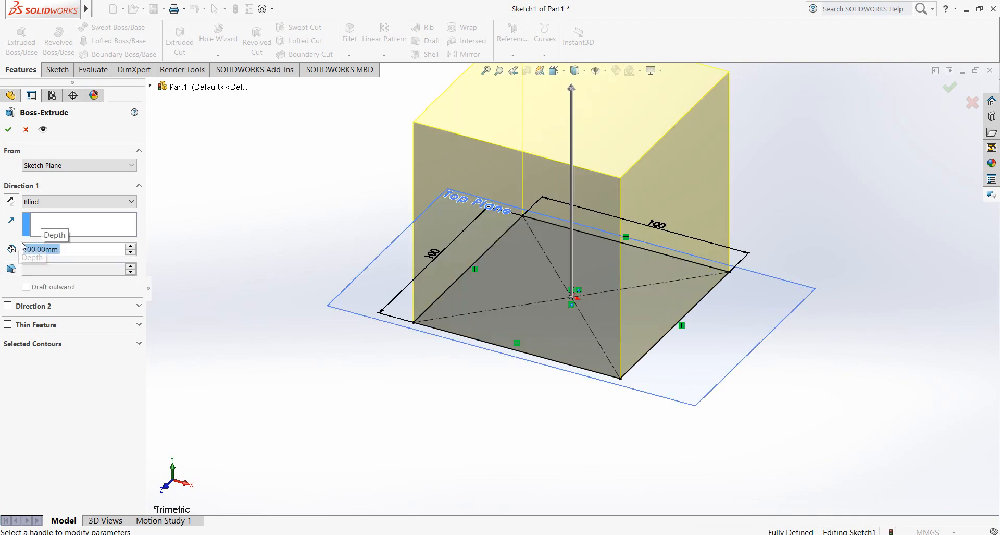
{"action": "left_click", "coordinate": [9, 130]}
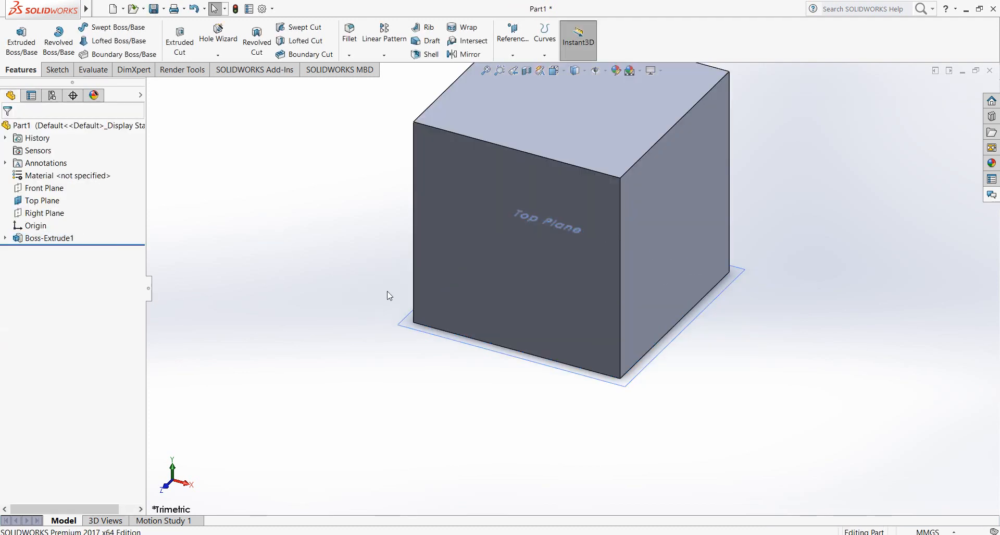
Step: Sketch a center rectangle about 60 by 53 mm on the cube's top face, centred on the origin
{"action": "scroll", "coordinate": [617, 211], "scroll_direction": "down", "scroll_amount": 2}
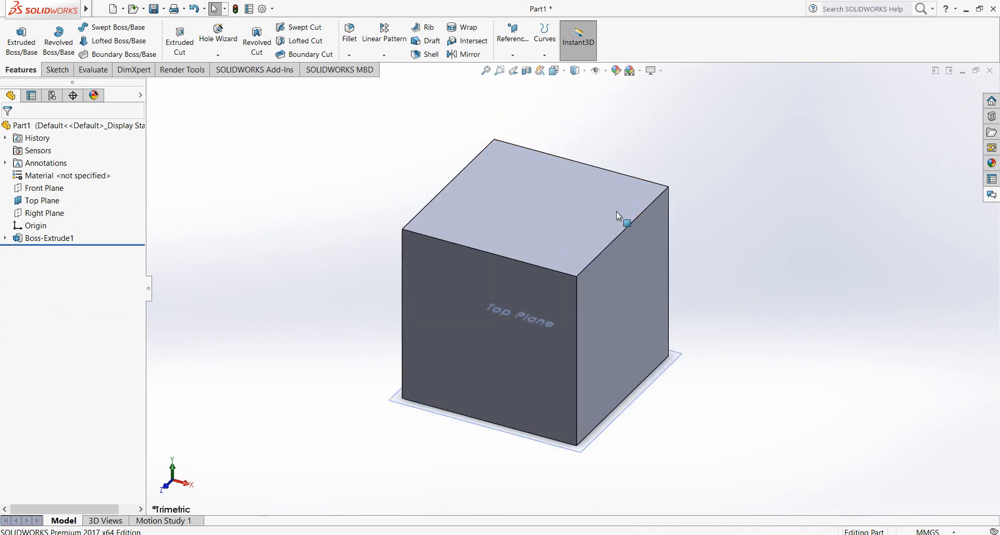
{"action": "scroll", "coordinate": [618, 217], "scroll_direction": "up", "scroll_amount": 2}
{"action": "scroll", "coordinate": [576, 235], "scroll_direction": "down", "scroll_amount": 1}
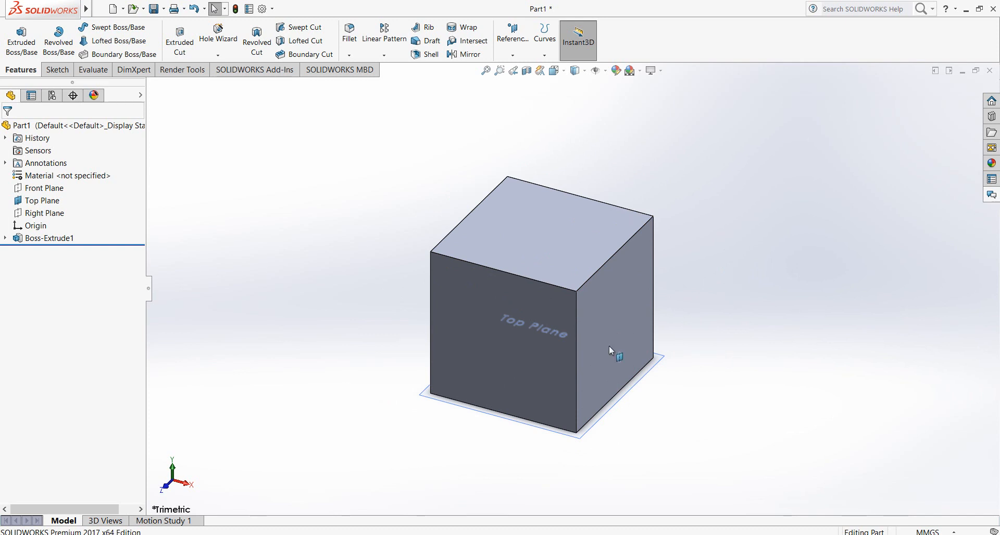
{"action": "left_click", "coordinate": [532, 239]}
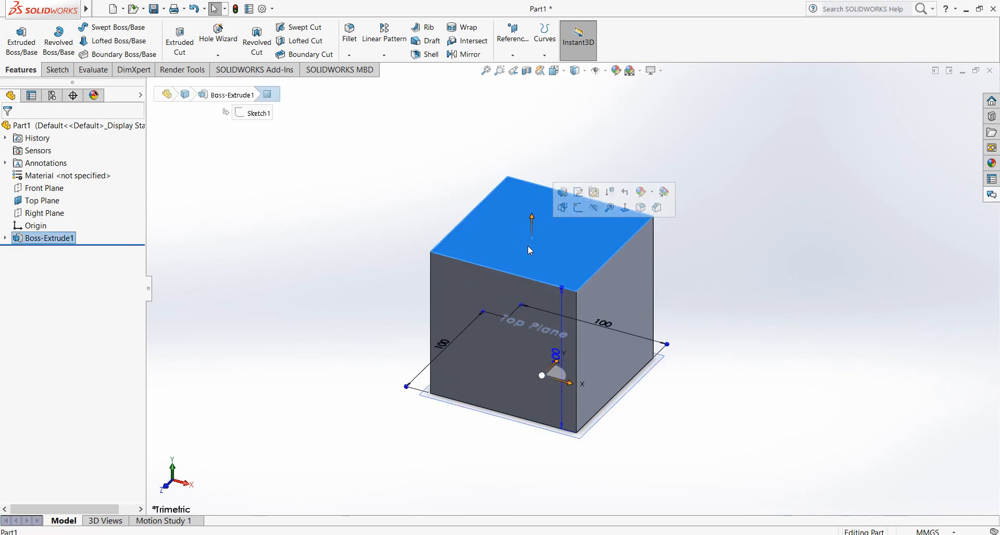
{"action": "left_click", "coordinate": [374, 270]}
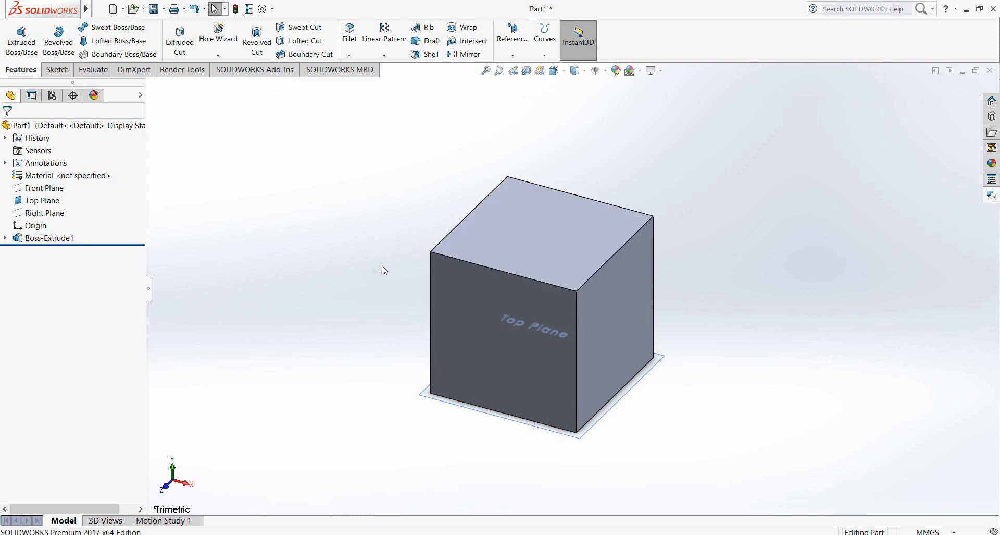
{"action": "left_click", "coordinate": [57, 70]}
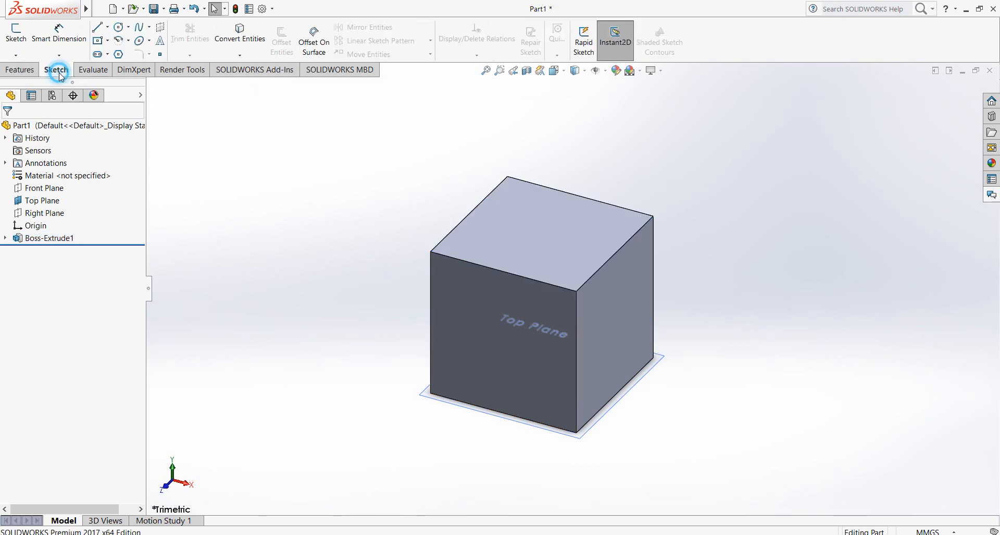
{"action": "left_click", "coordinate": [100, 43]}
{"action": "left_click", "coordinate": [521, 228]}
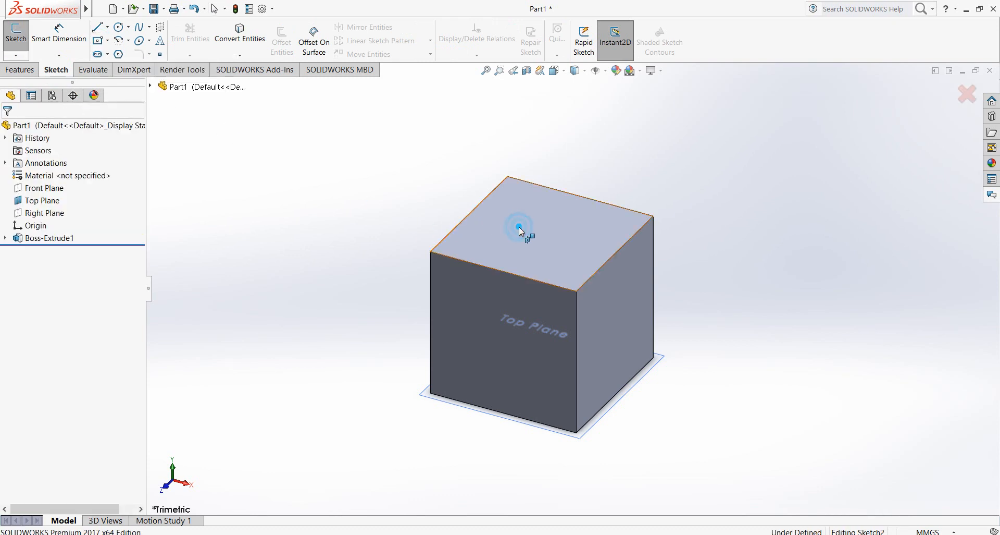
{"action": "left_click", "coordinate": [542, 233]}
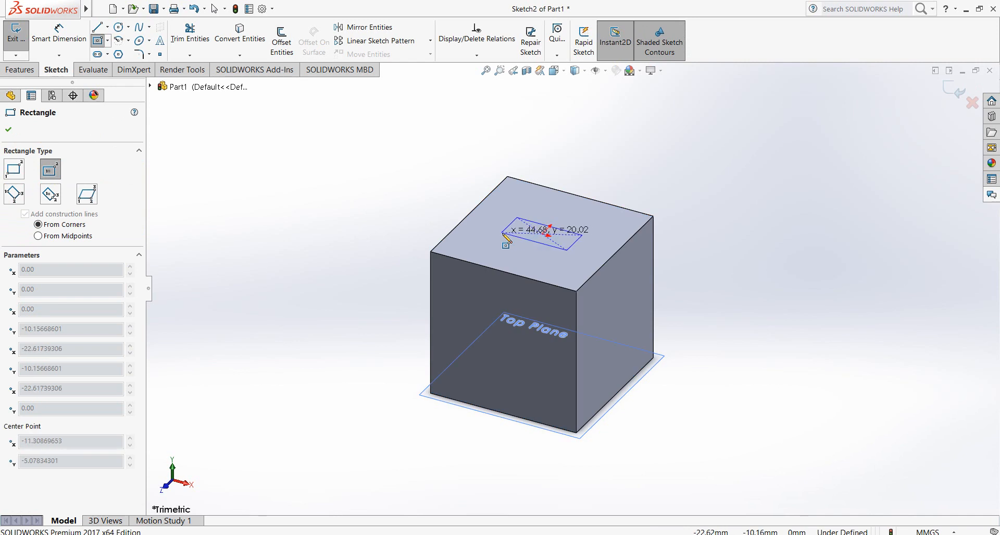
{"action": "left_click", "coordinate": [479, 242]}
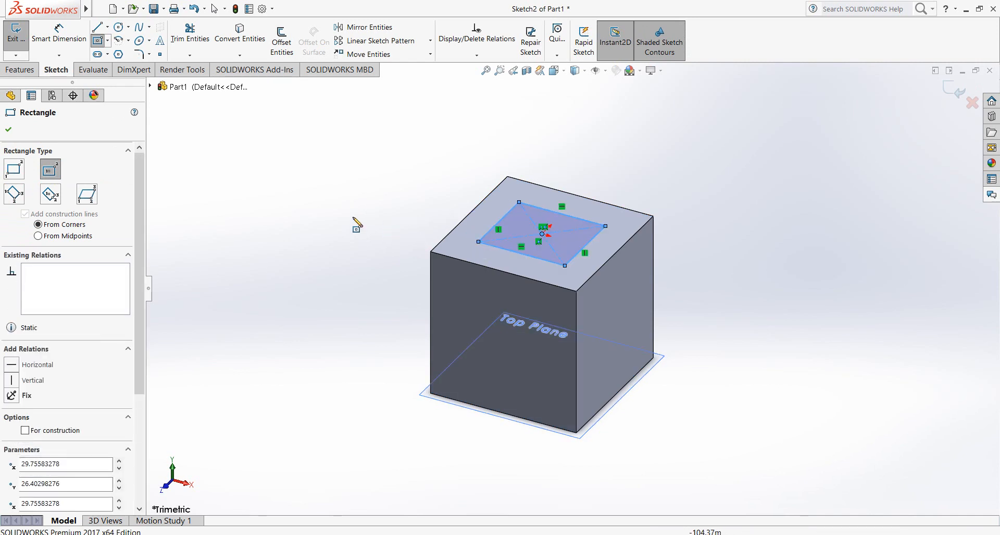
{"action": "left_click", "coordinate": [9, 128]}
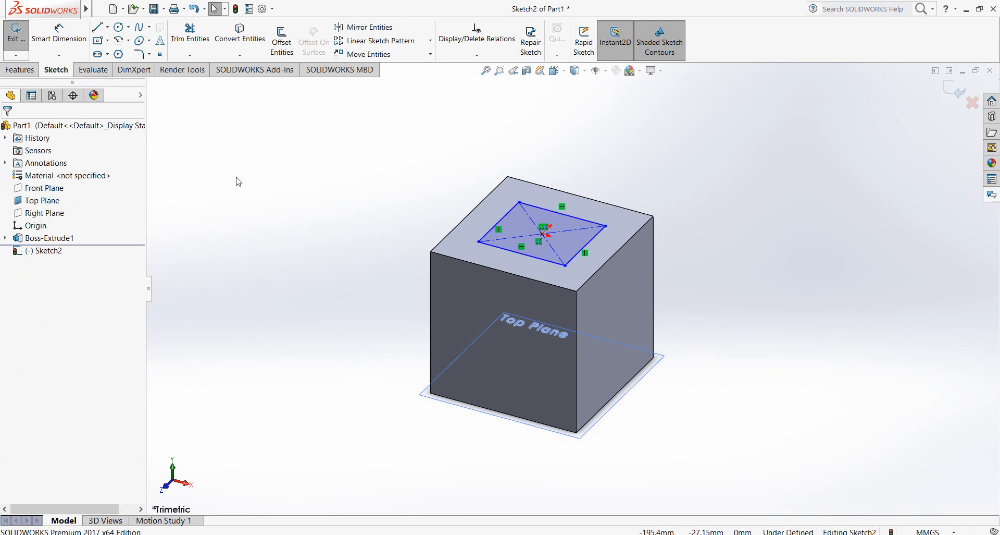
Step: Begin an extruded cut from the rectangle sketch on the cube's top face with a Through All end condition
{"action": "left_click", "coordinate": [20, 70]}
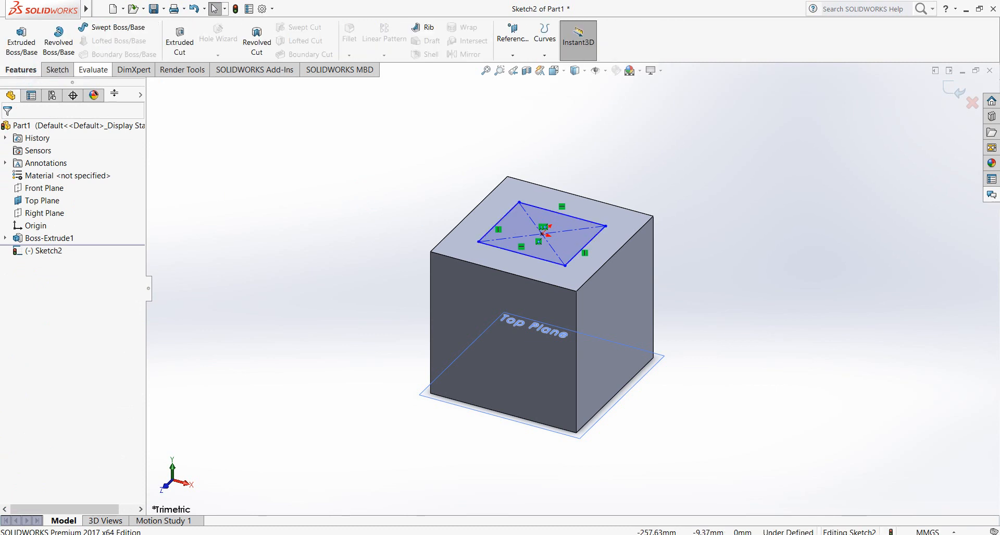
{"action": "left_click", "coordinate": [179, 49]}
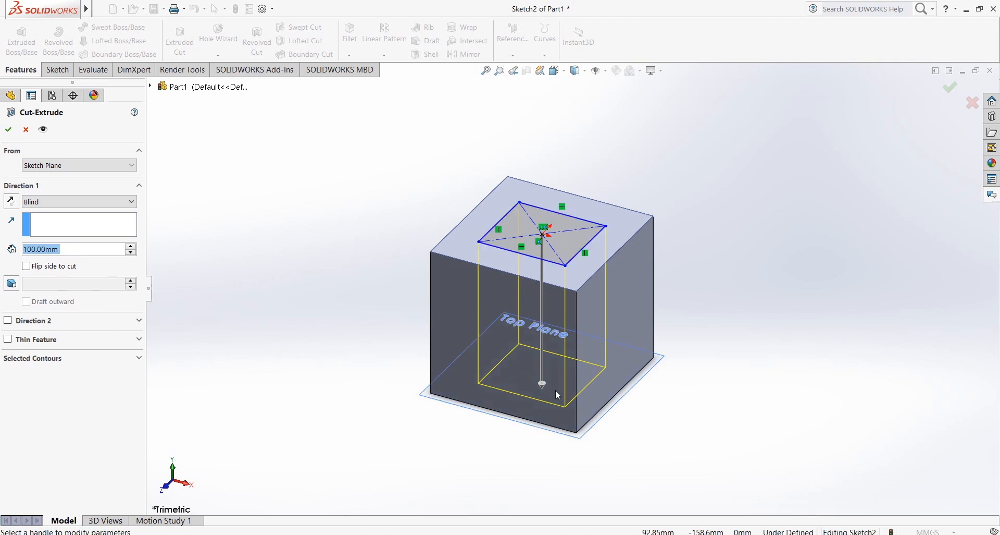
{"action": "left_click", "coordinate": [90, 203]}
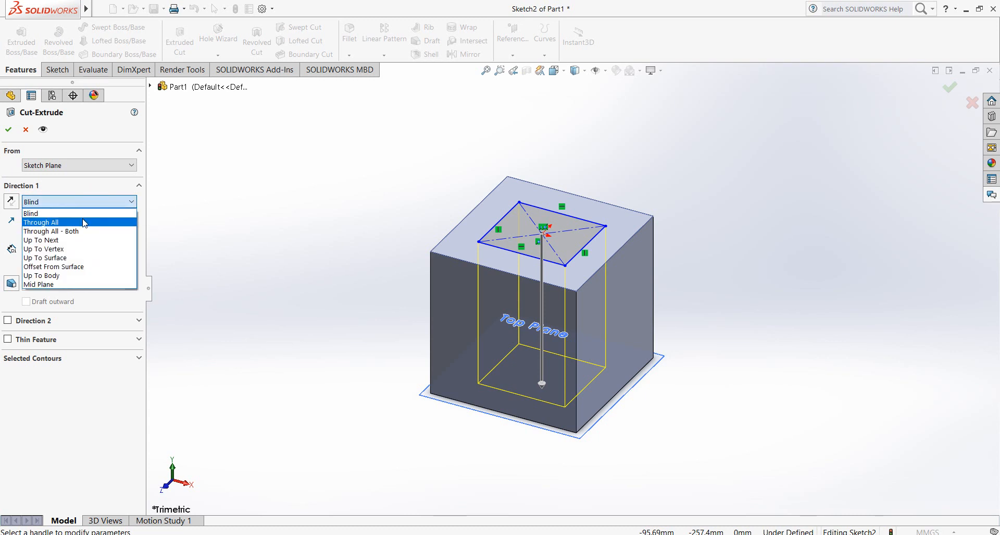
{"action": "left_click", "coordinate": [83, 222]}
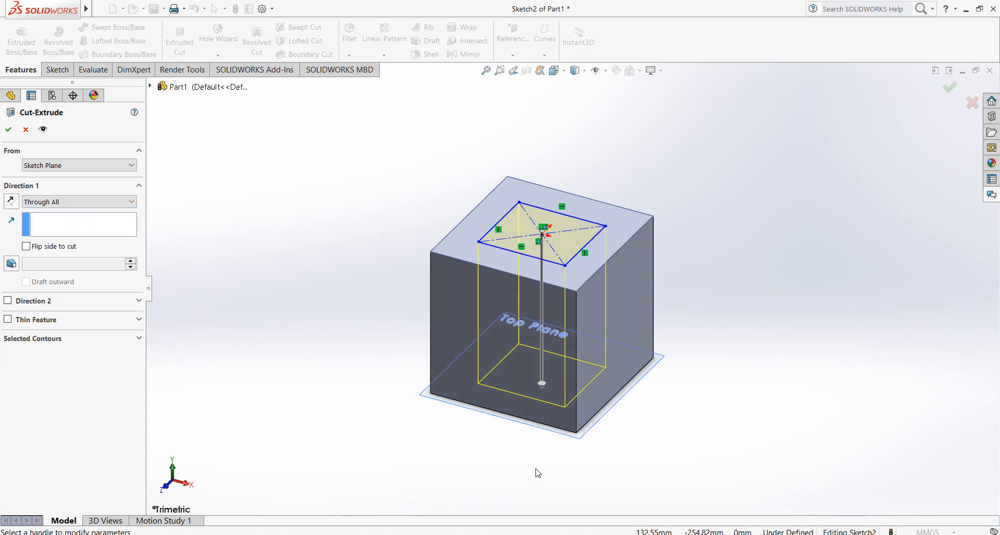
Step: Change the cut to a Blind end condition with a depth of 50 mm and create the pocket in the cube
{"action": "left_click", "coordinate": [81, 205]}
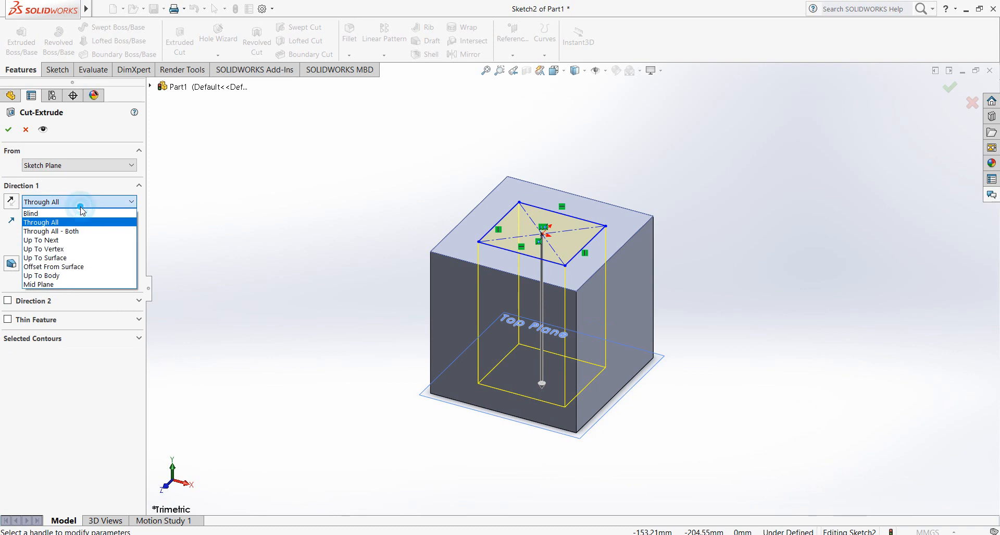
{"action": "left_click", "coordinate": [53, 213]}
{"action": "left_click", "coordinate": [65, 251]}
{"action": "left_click_drag", "start_coordinate": [96, 246], "coordinate": [20, 253]}
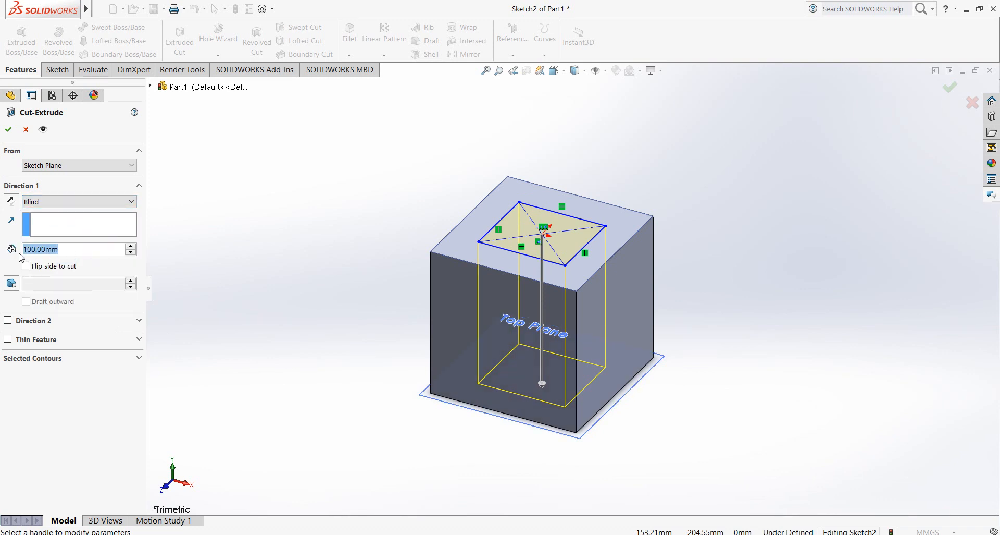
{"action": "type", "text": "50"}
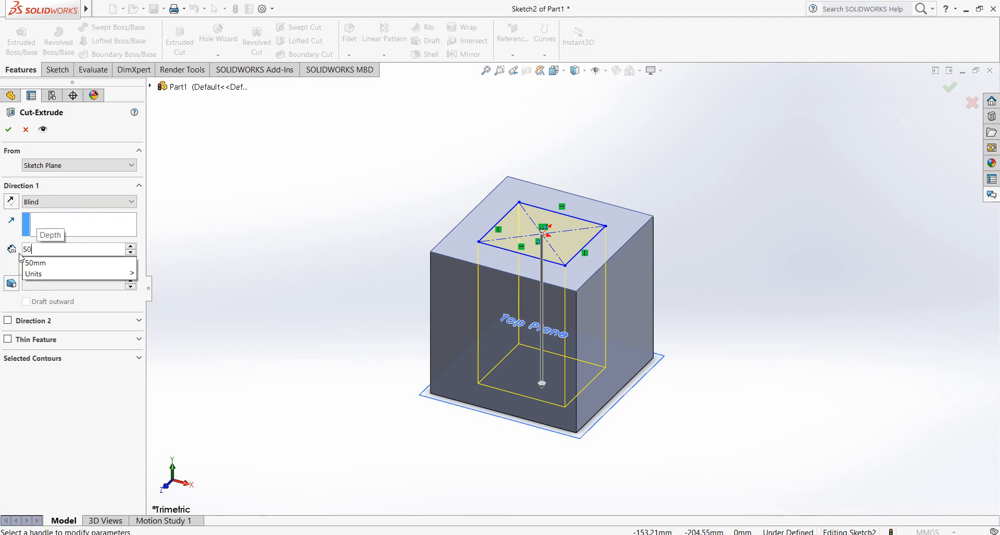
{"action": "key", "text": "Return"}
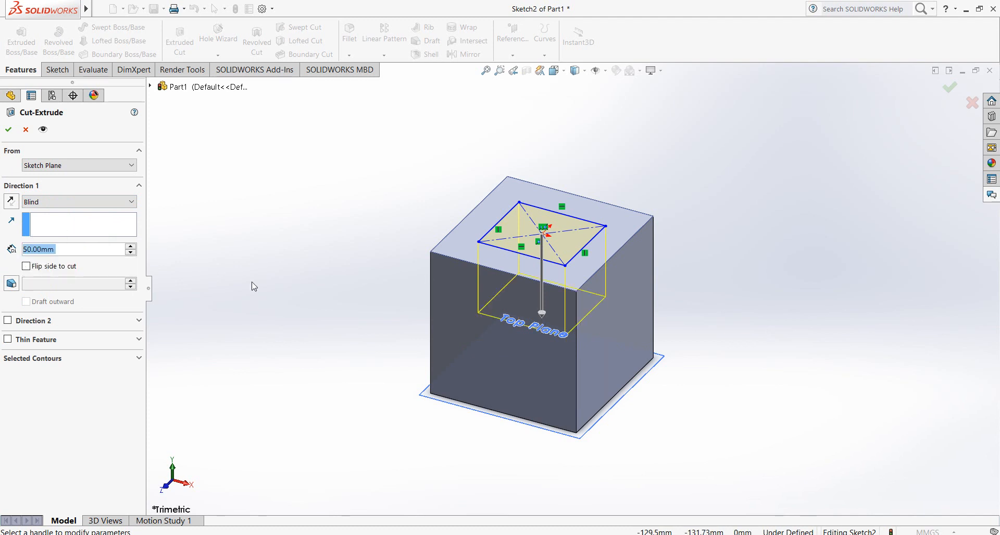
{"action": "left_click", "coordinate": [78, 202]}
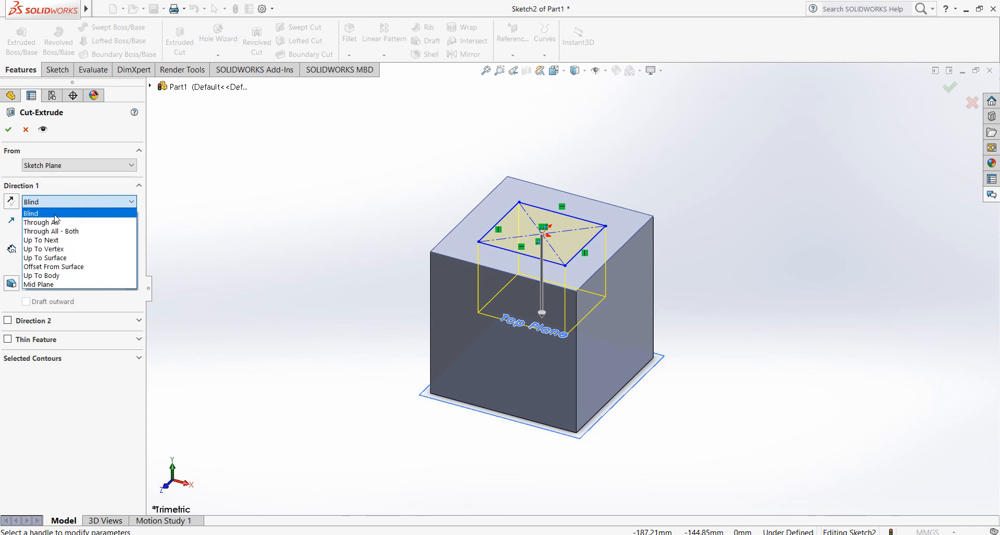
{"action": "left_click", "coordinate": [55, 191]}
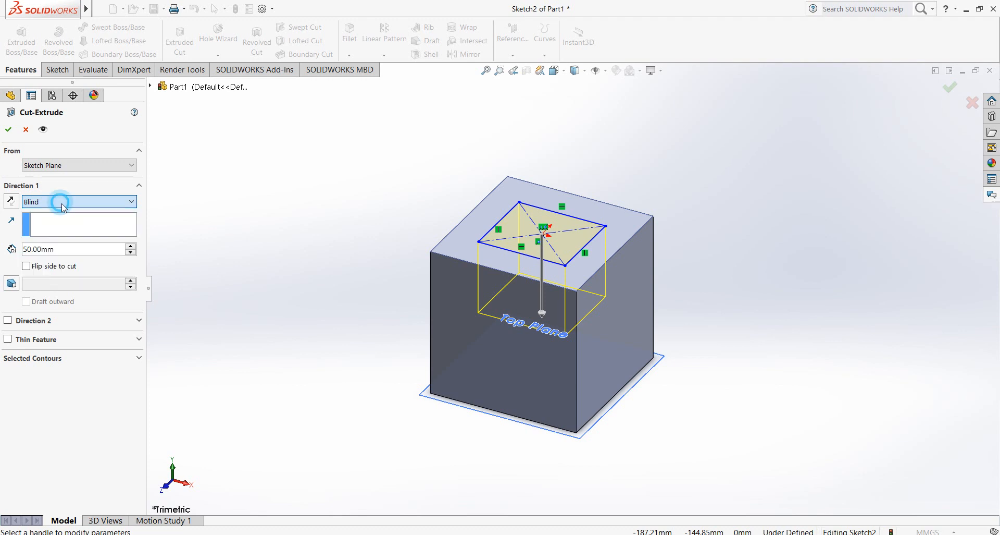
{"action": "left_click", "coordinate": [9, 131]}
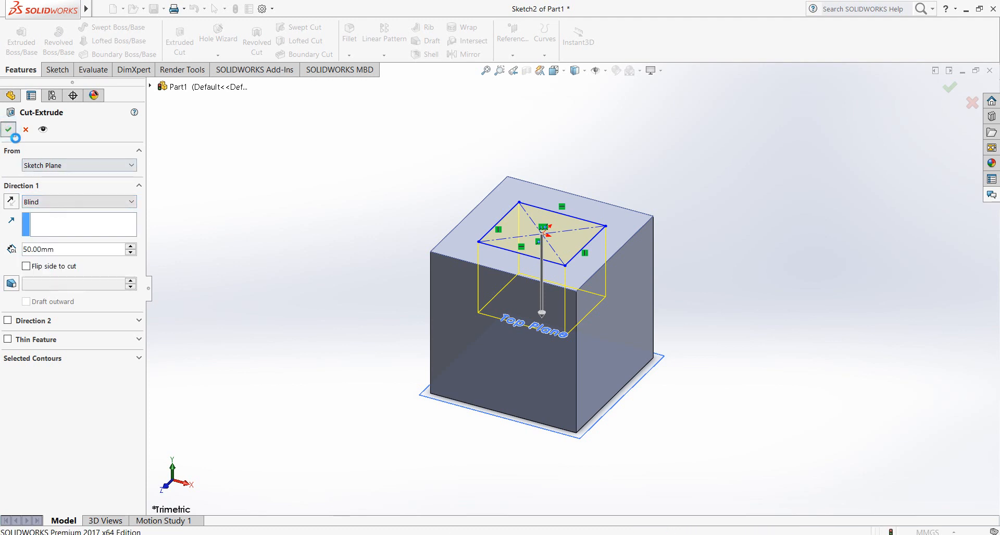
{"action": "middle_click_drag", "start_coordinate": [508, 208], "coordinate": [504, 277]}
{"action": "left_click", "coordinate": [531, 268]}
{"action": "left_click", "coordinate": [212, 208]}
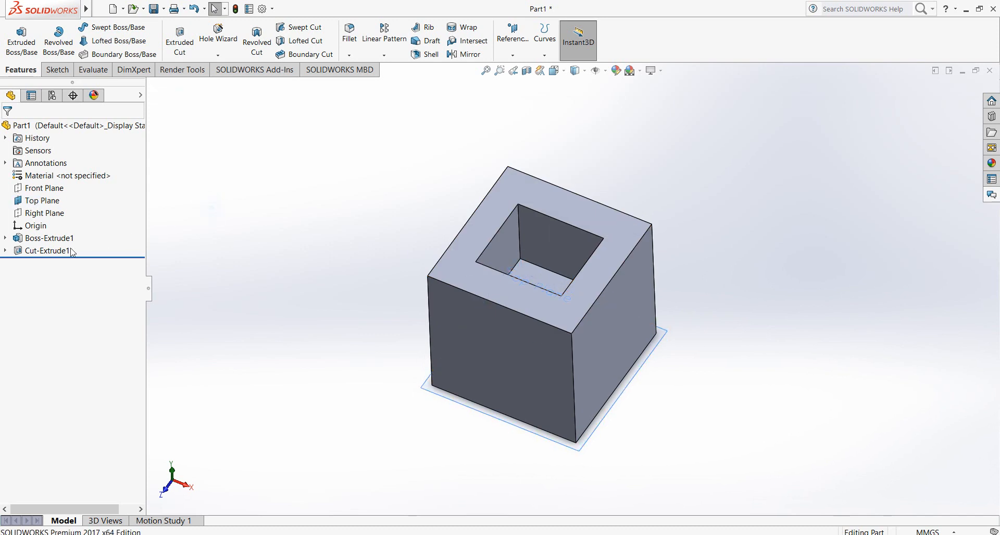
{"action": "left_click", "coordinate": [29, 251]}
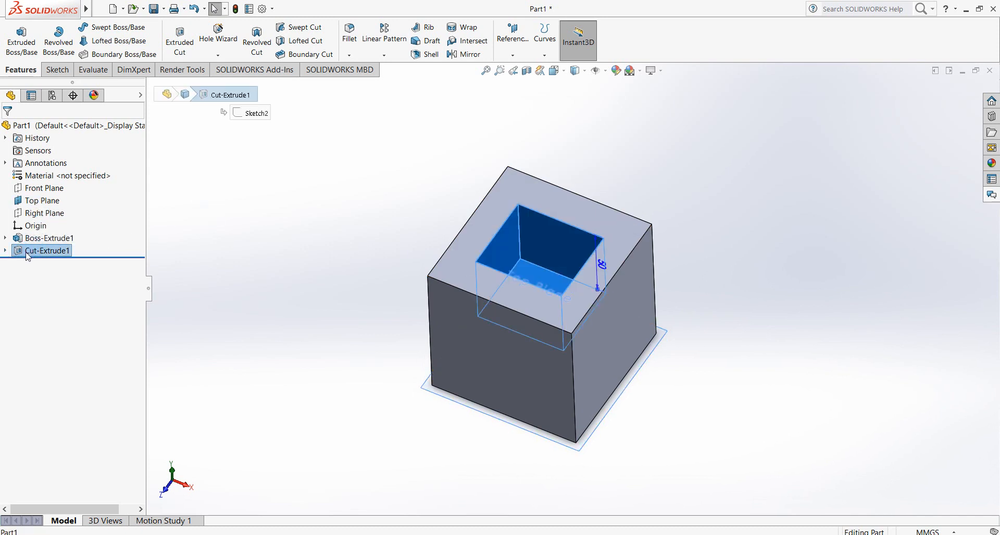
{"action": "right_click", "coordinate": [27, 256]}
{"action": "left_click", "coordinate": [234, 278]}
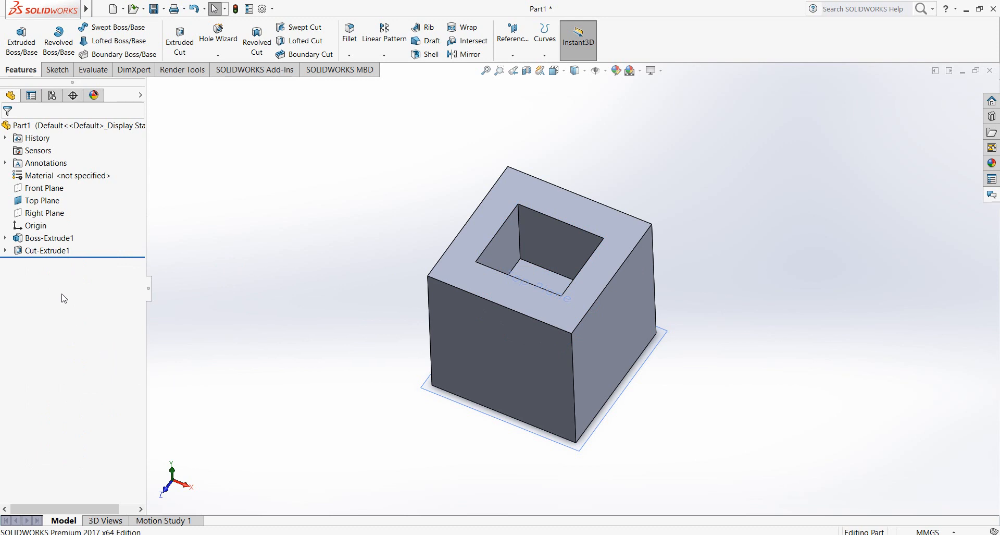
{"action": "left_click", "coordinate": [49, 237]}
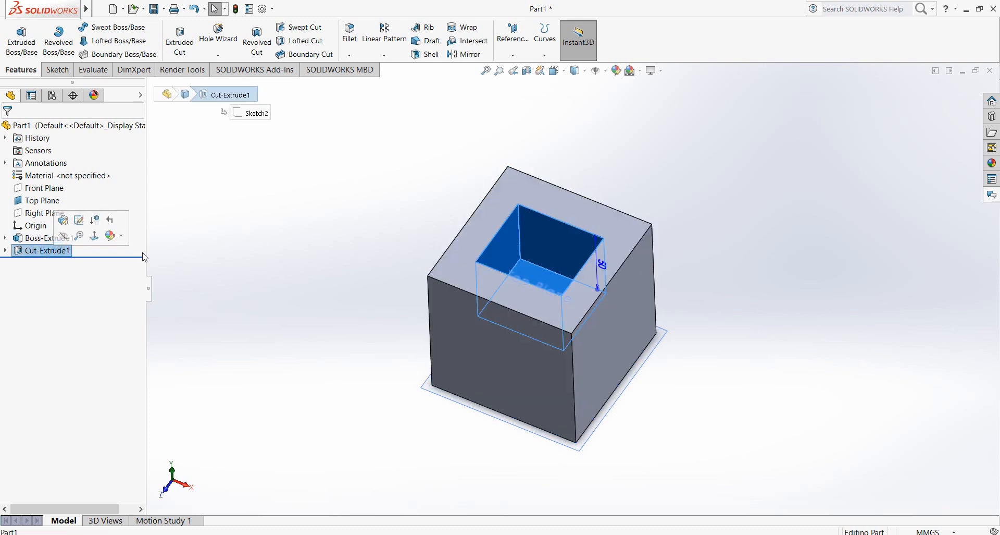
{"action": "left_click", "coordinate": [204, 250]}
Step: Edit the cut feature and preview Blind depths of 80 mm and 20 mm
{"action": "left_click", "coordinate": [36, 252]}
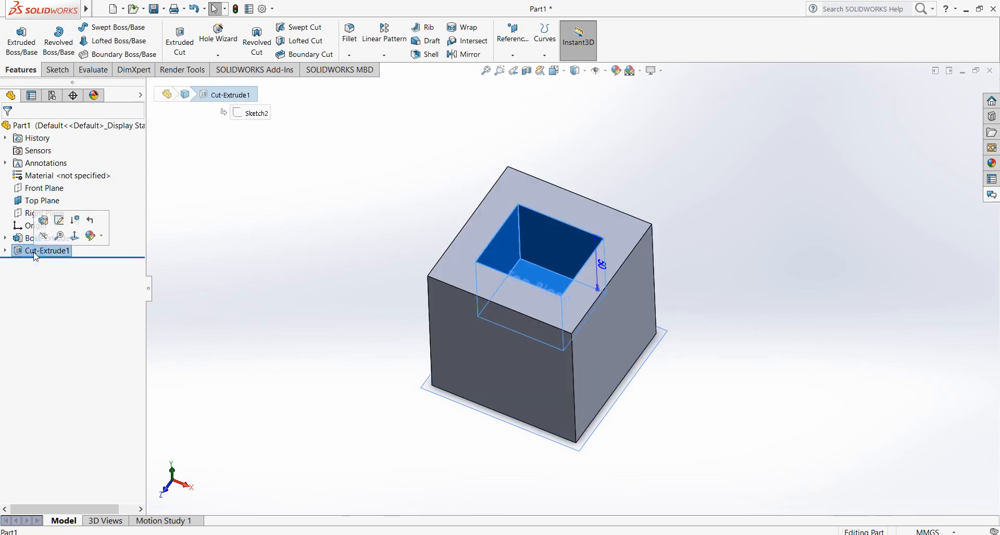
{"action": "right_click", "coordinate": [39, 253]}
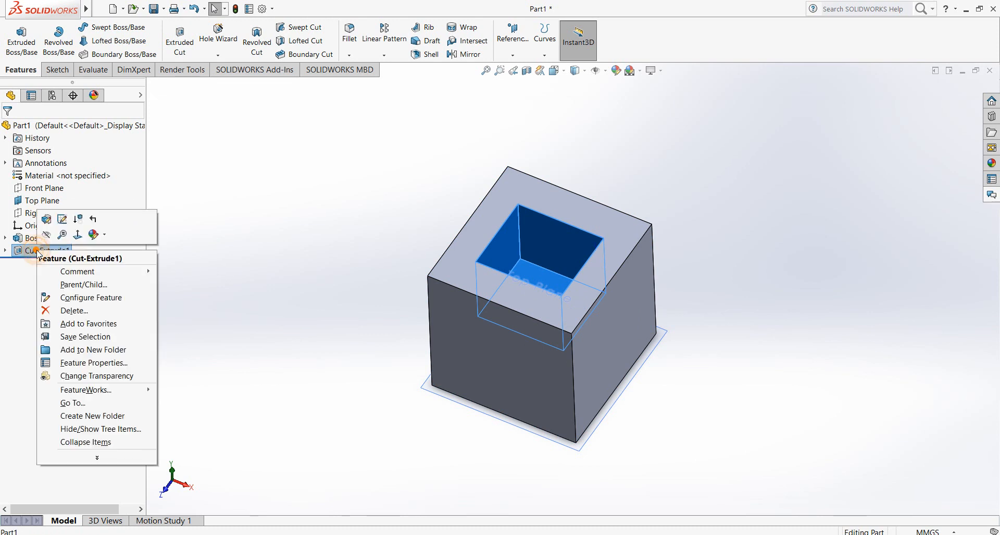
{"action": "left_click", "coordinate": [50, 223]}
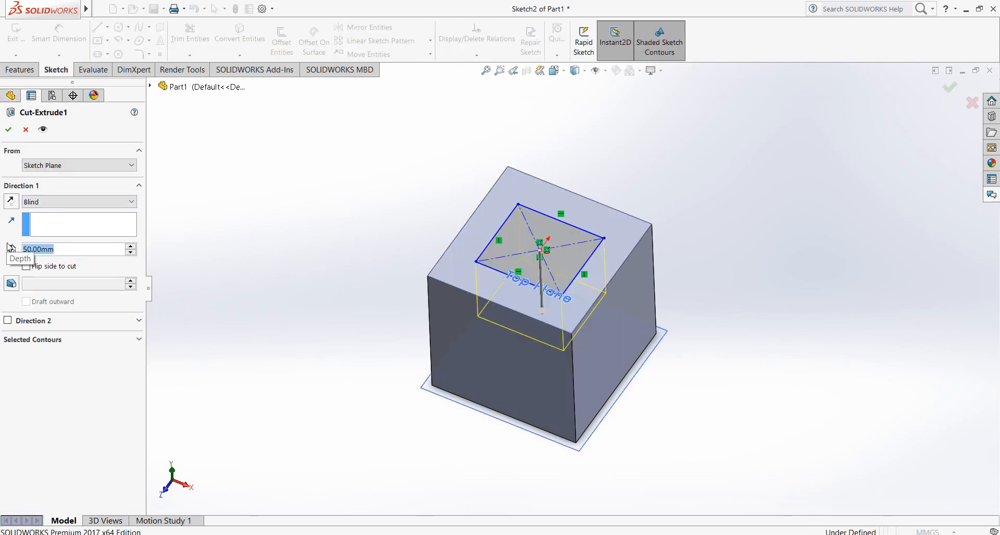
{"action": "type", "text": "80"}
{"action": "key", "text": "Return"}
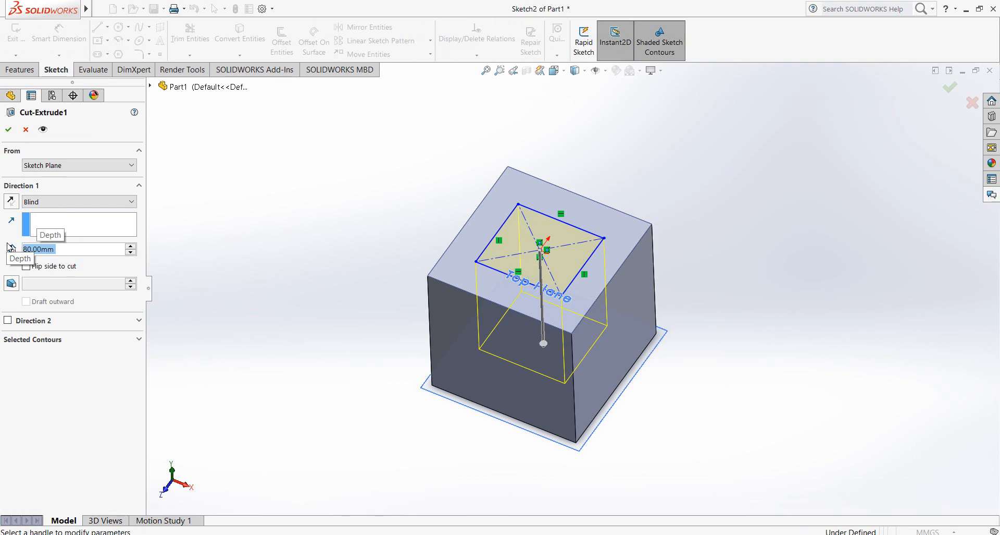
{"action": "type", "text": "20"}
{"action": "key", "text": "Return"}
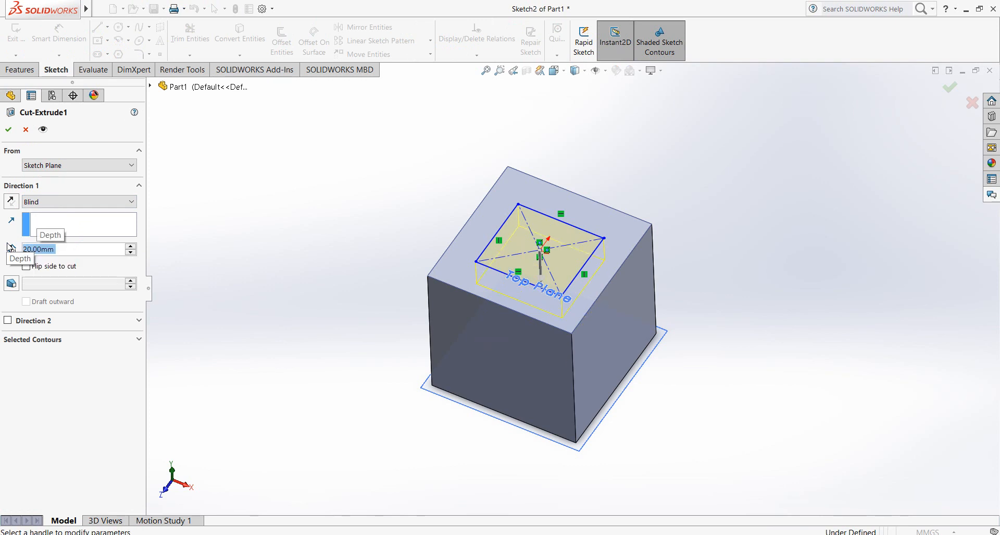
Step: Set the cut's end condition to Through All so the opening passes through the whole cube, and check it from above
{"action": "left_click", "coordinate": [74, 203]}
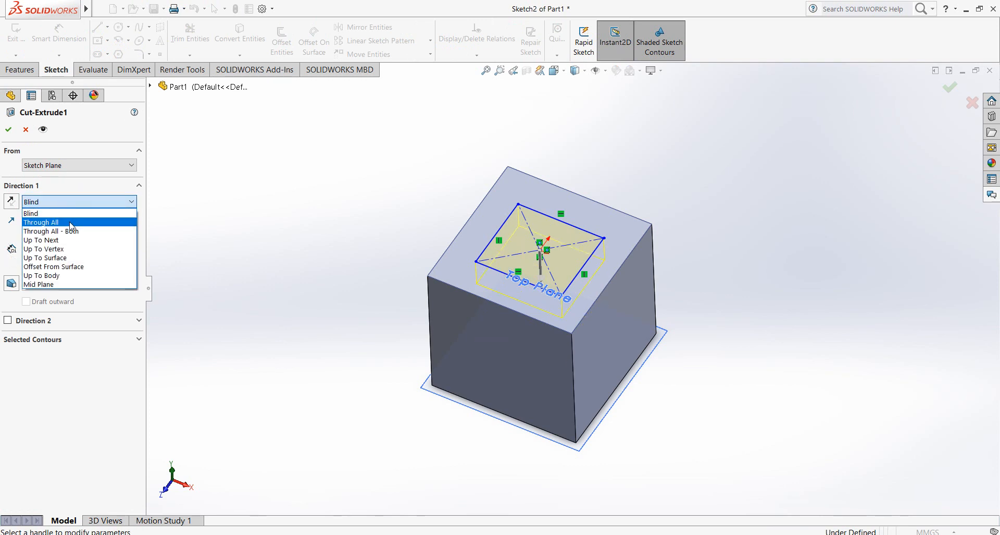
{"action": "left_click", "coordinate": [71, 224]}
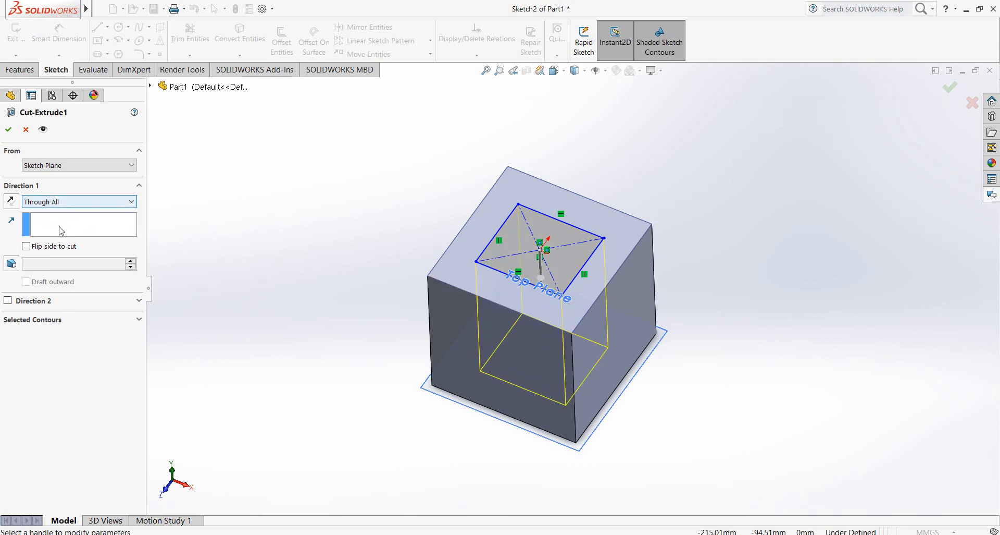
{"action": "left_click", "coordinate": [9, 130]}
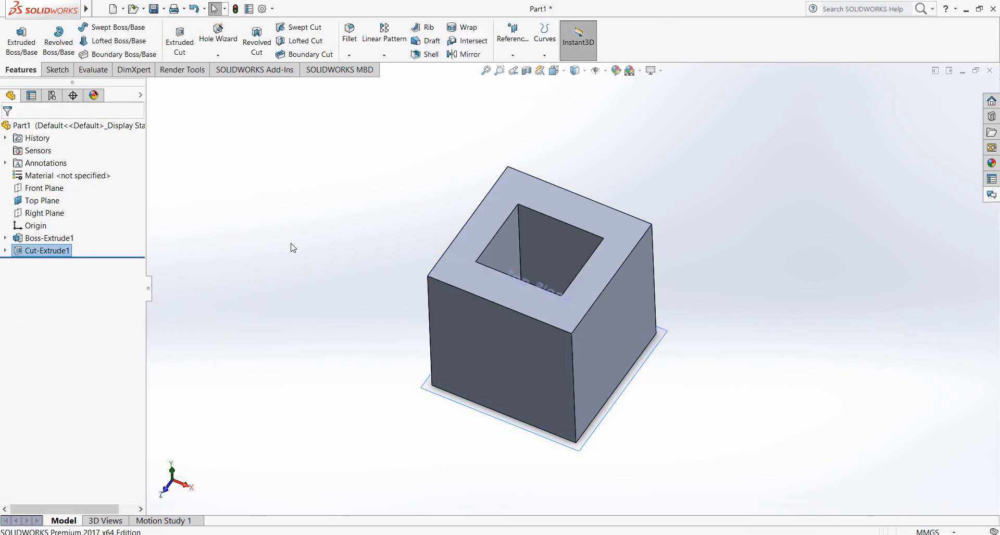
{"action": "middle_click_drag", "start_coordinate": [358, 294], "coordinate": [354, 326]}
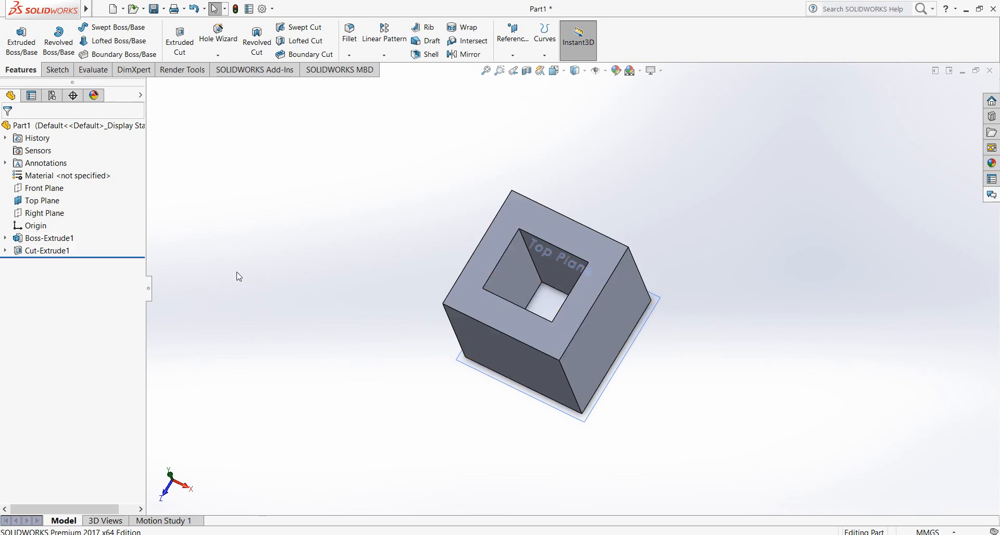
{"action": "middle_click_drag", "start_coordinate": [511, 279], "coordinate": [513, 341]}
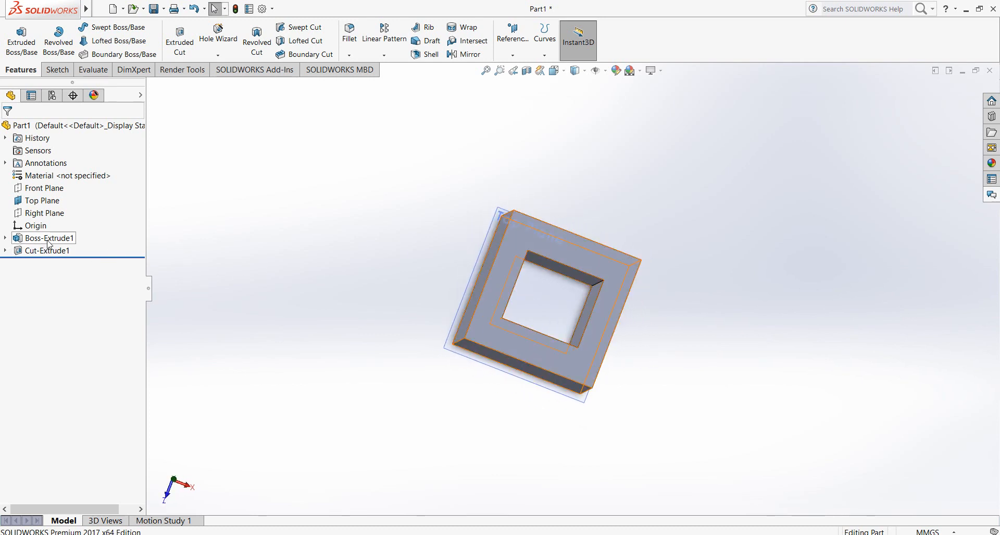
{"action": "middle_click_drag", "start_coordinate": [395, 358], "coordinate": [401, 303]}
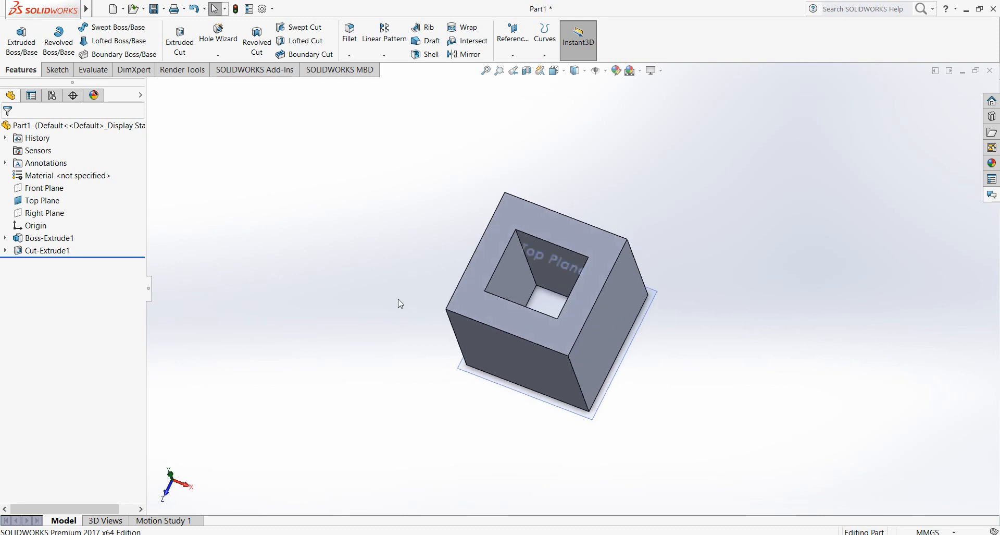
Step: Delete the extruded cut feature and its rectangle sketch on the cube's top face
{"action": "left_click", "coordinate": [48, 250]}
{"action": "right_click", "coordinate": [50, 255]}
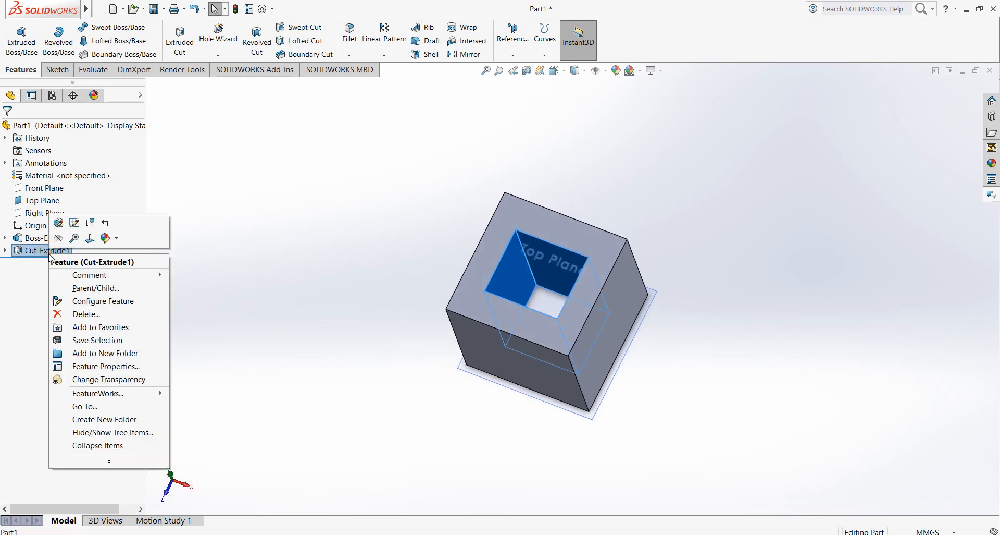
{"action": "left_click", "coordinate": [86, 314]}
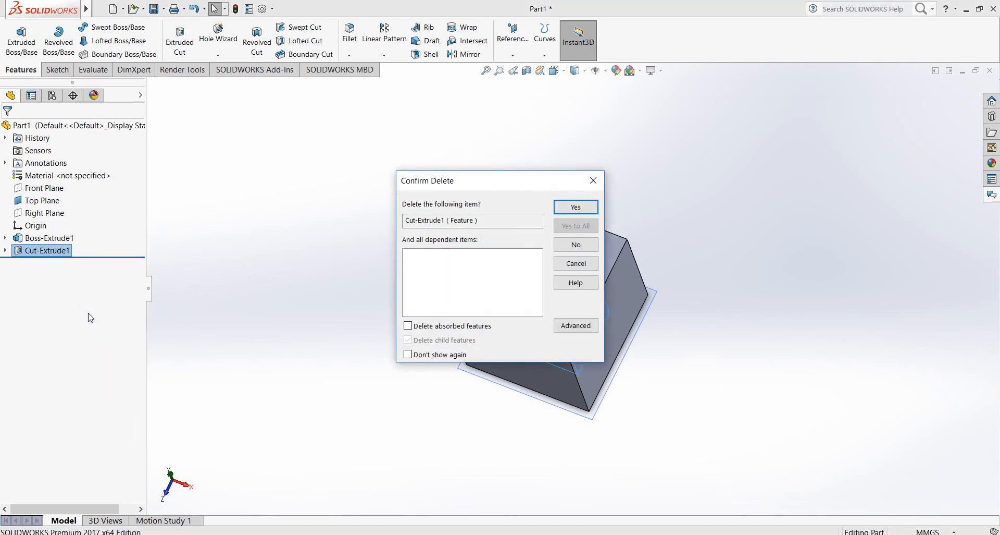
{"action": "left_click", "coordinate": [573, 208]}
{"action": "left_click", "coordinate": [340, 260]}
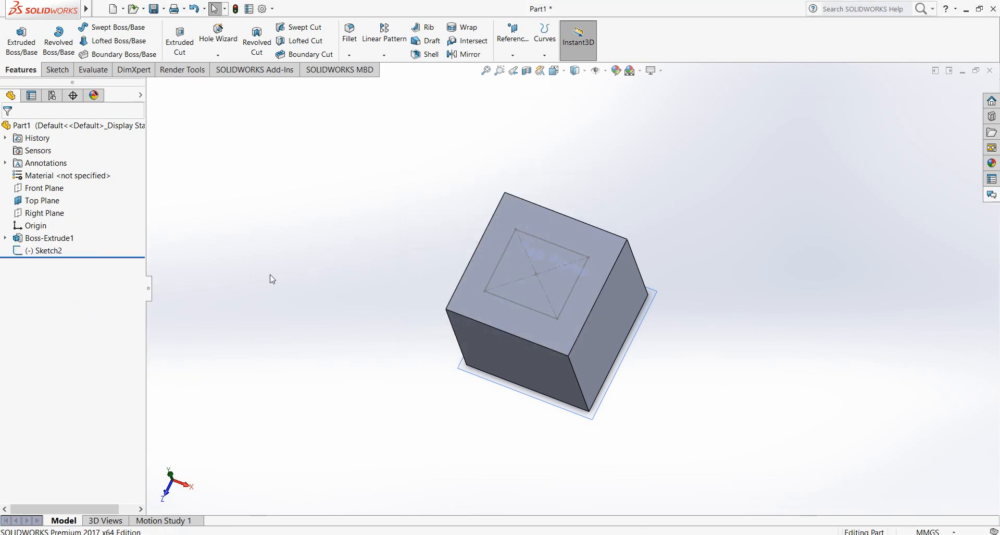
{"action": "right_click", "coordinate": [32, 255]}
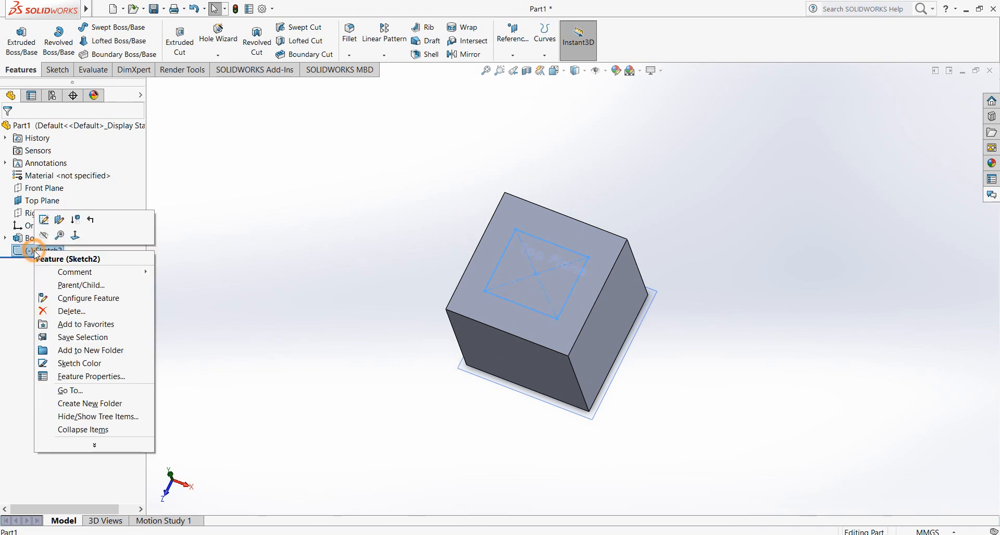
{"action": "left_click", "coordinate": [71, 313]}
{"action": "left_click", "coordinate": [576, 208]}
{"action": "left_click", "coordinate": [303, 226]}
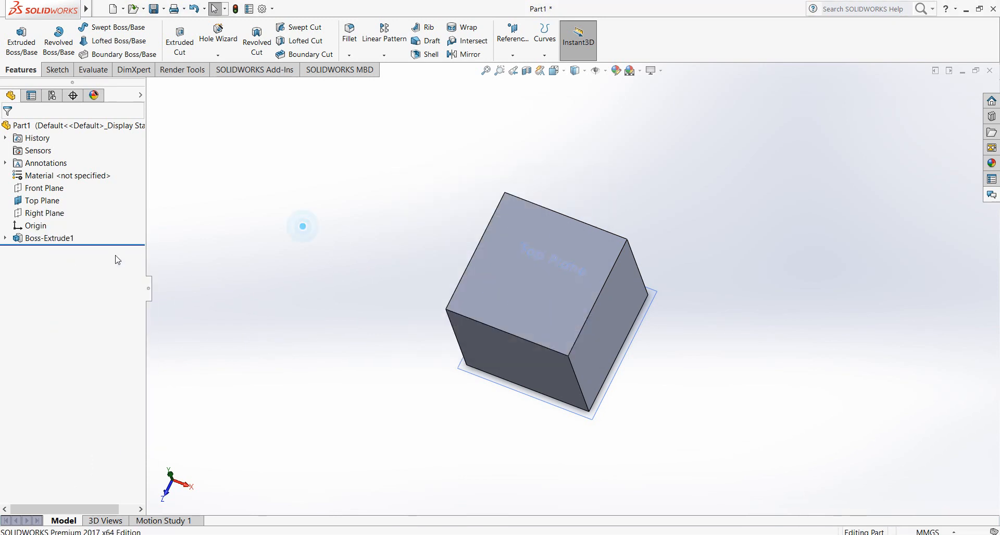
Step: Open the cube's base sketch for editing
{"action": "left_click", "coordinate": [6, 238]}
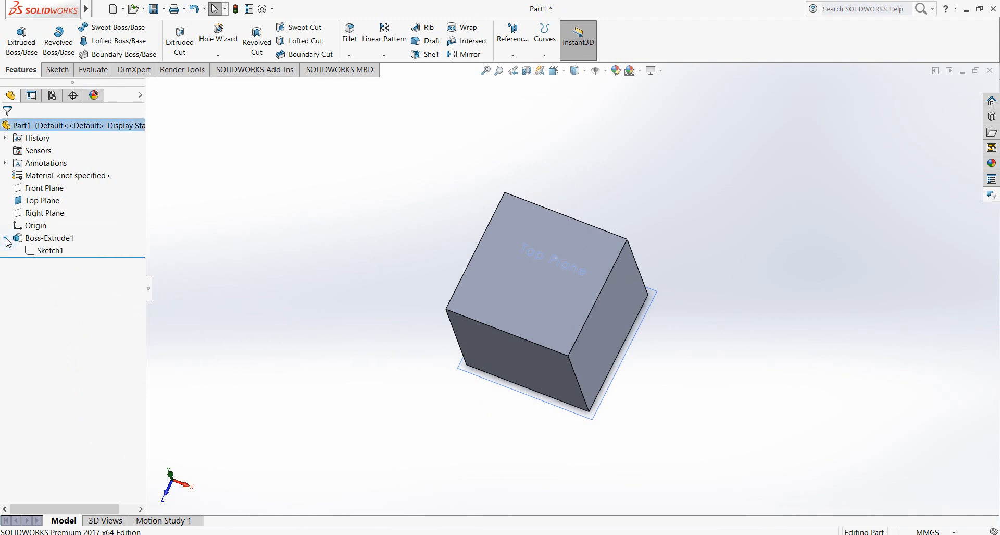
{"action": "left_click", "coordinate": [40, 255]}
{"action": "right_click", "coordinate": [41, 255]}
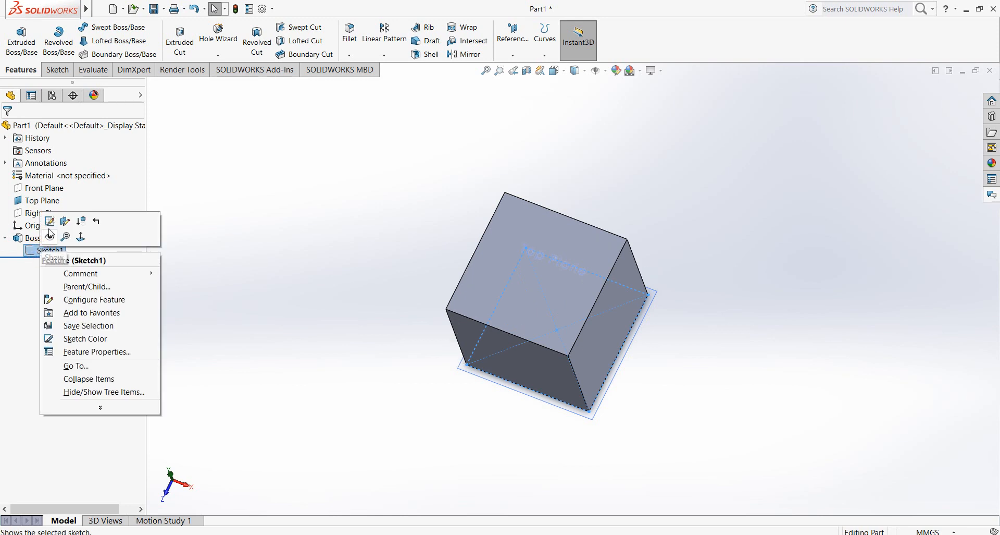
{"action": "left_click", "coordinate": [51, 234]}
{"action": "left_click", "coordinate": [288, 267]}
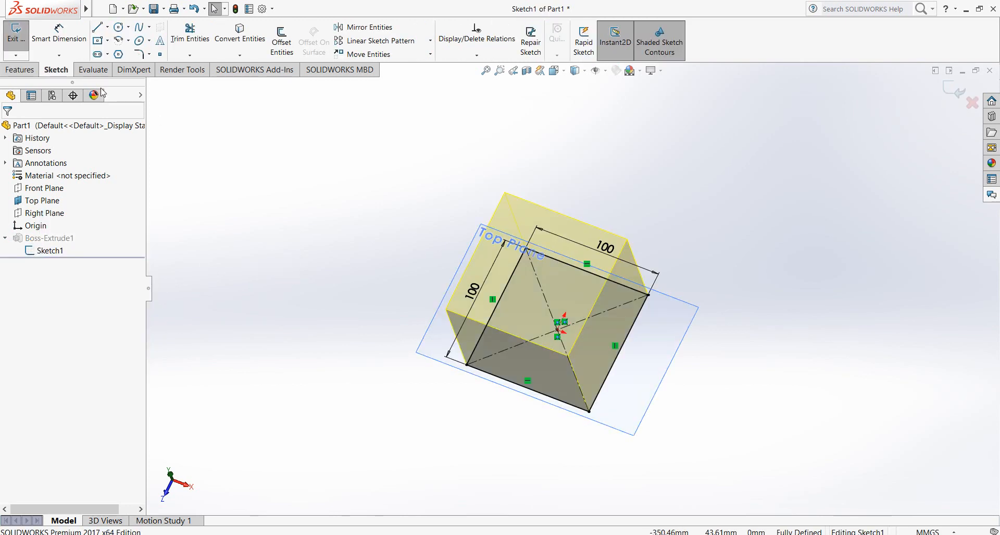
Step: Draw a center rectangle of about 73 by 59 mm, centered on the origin, inside the 100 mm square
{"action": "left_click", "coordinate": [108, 41]}
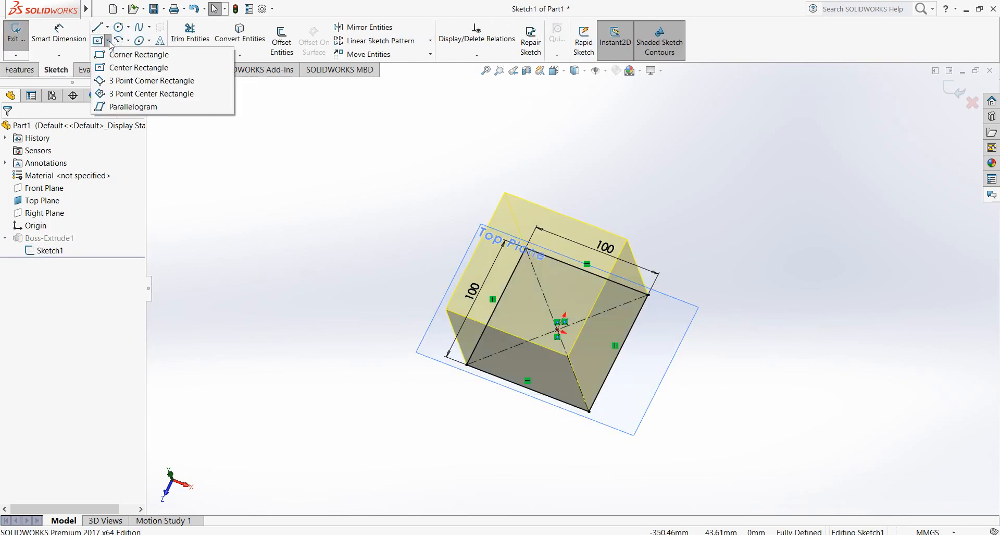
{"action": "left_click", "coordinate": [110, 67]}
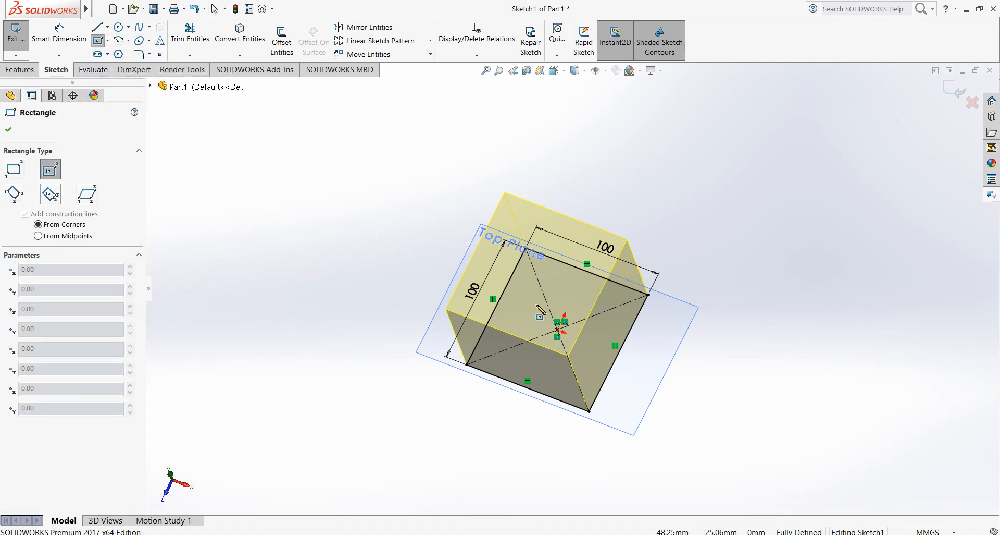
{"action": "left_click", "coordinate": [560, 336]}
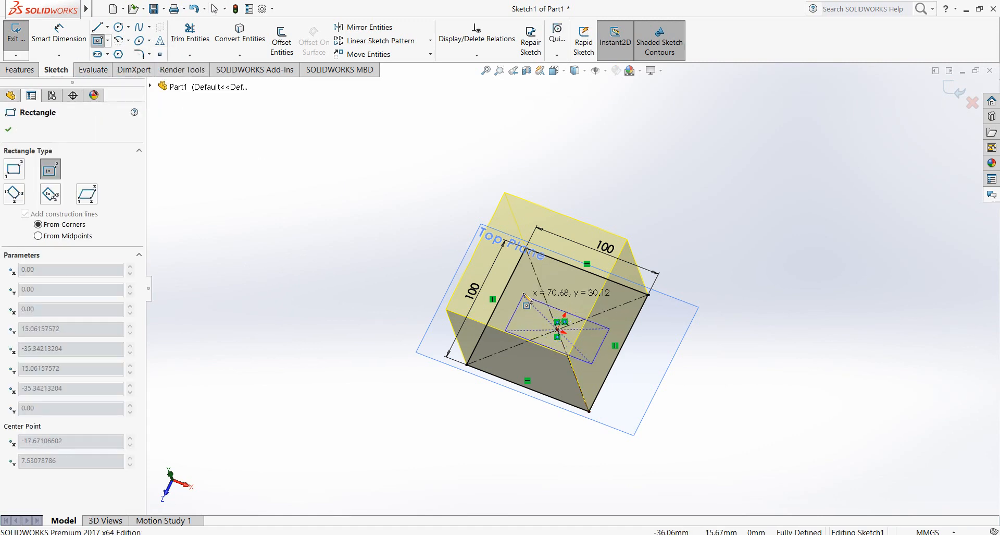
{"action": "left_click", "coordinate": [584, 380]}
{"action": "key", "text": "Escape"}
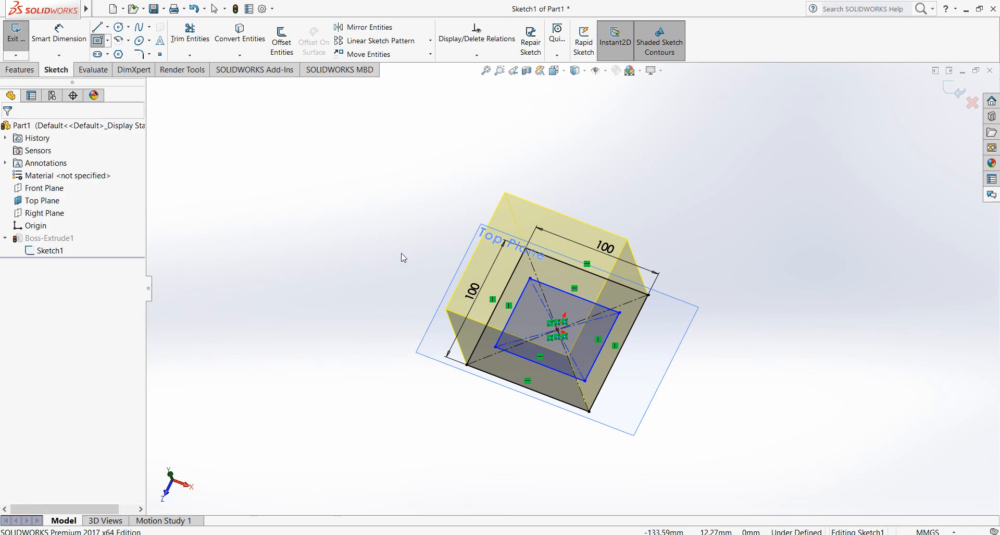
Step: Dimension the inner rectangle's width to 80 mm
{"action": "left_click", "coordinate": [50, 42]}
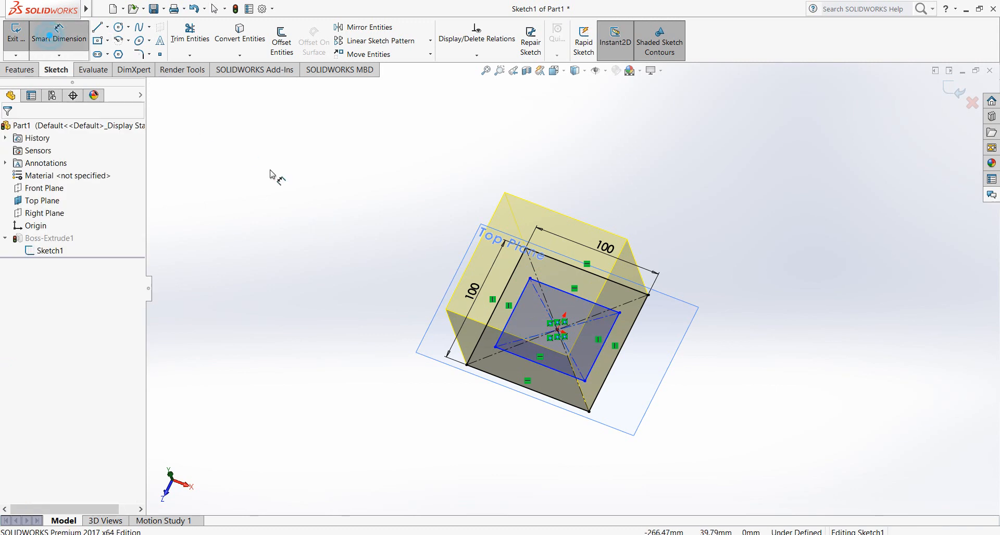
{"action": "left_click", "coordinate": [522, 296]}
{"action": "left_click", "coordinate": [607, 336]}
{"action": "left_click", "coordinate": [602, 267]}
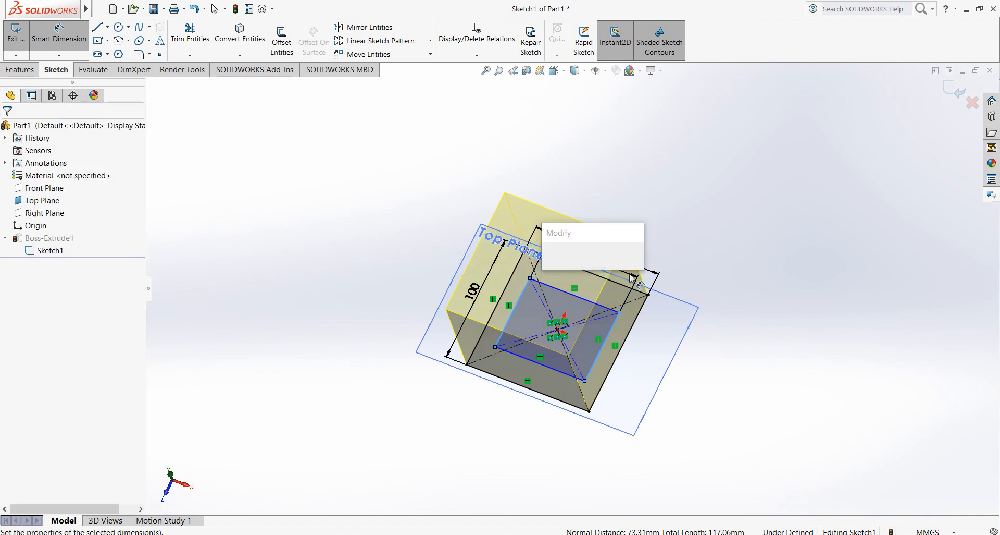
{"action": "key", "text": "Return"}
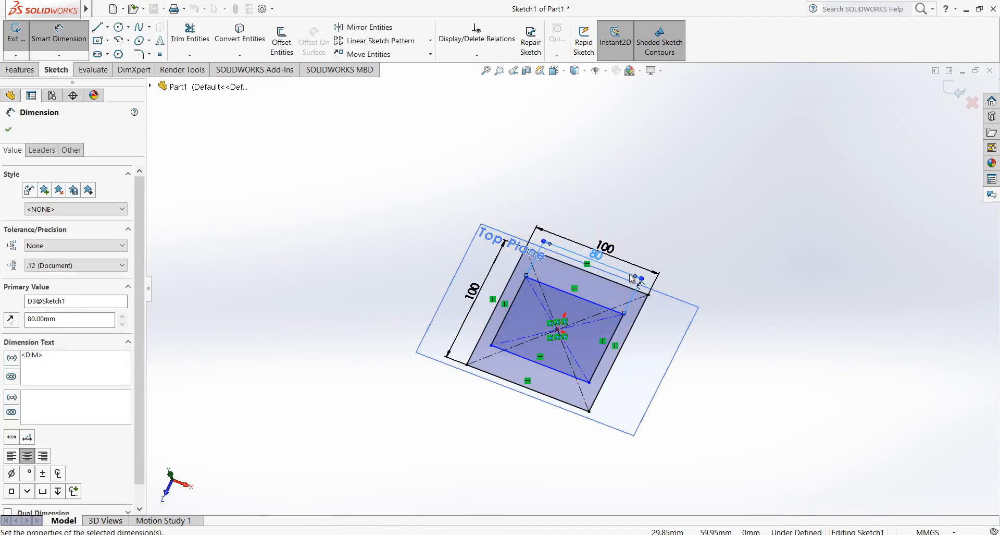
Step: Dimension the inner rectangle's height to 80 mm and exit the sketch to rebuild the extrusion
{"action": "left_click", "coordinate": [554, 369]}
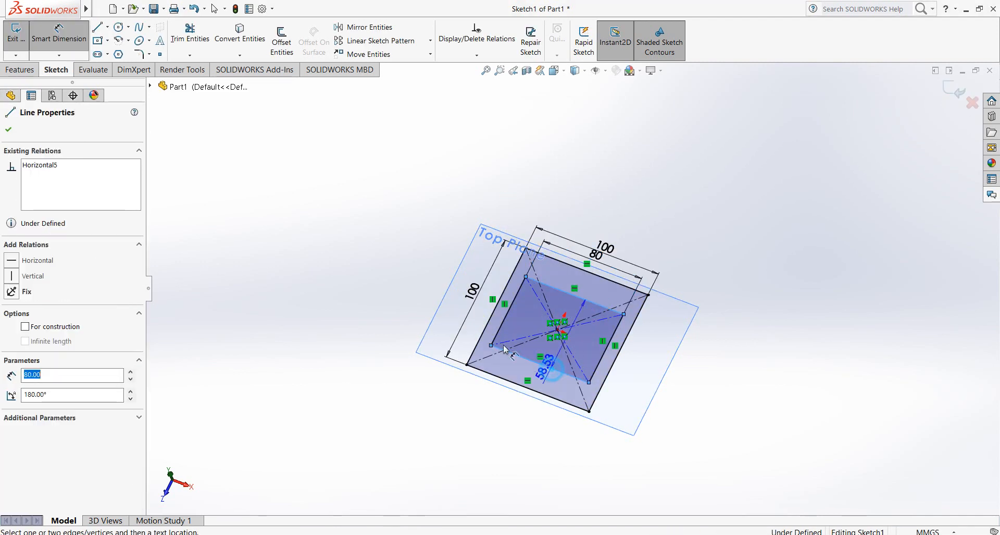
{"action": "left_click", "coordinate": [478, 324]}
{"action": "type", "text": "80"}
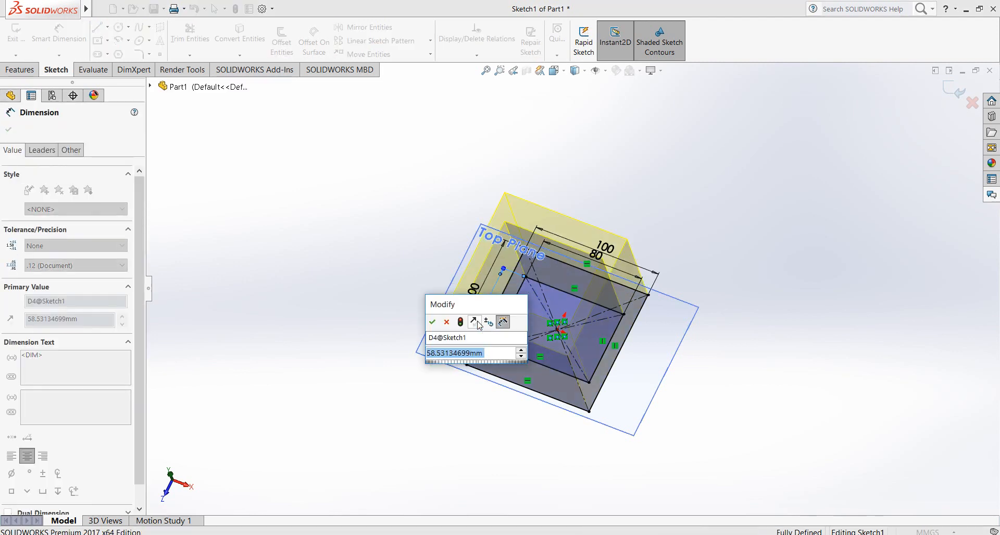
{"action": "key", "text": "Return"}
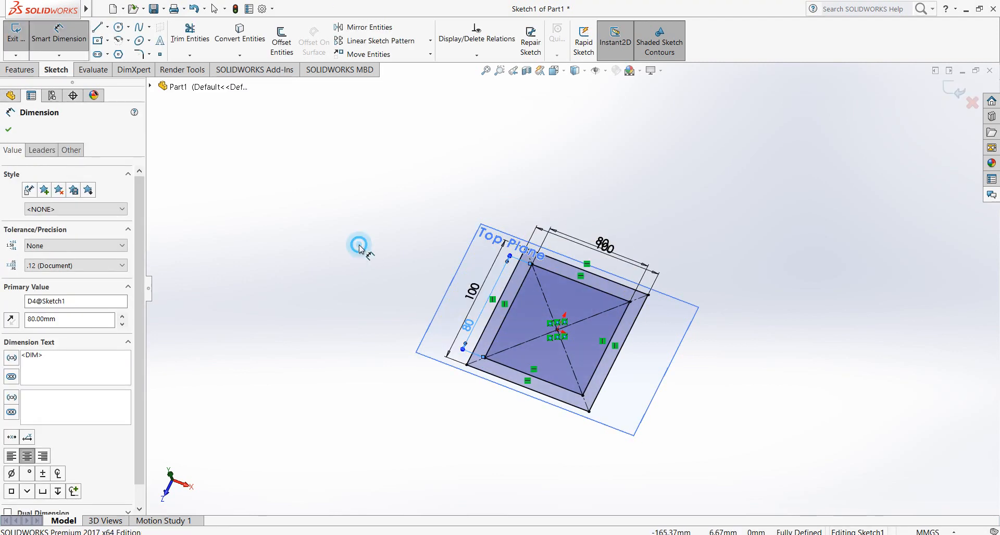
{"action": "left_click", "coordinate": [360, 247]}
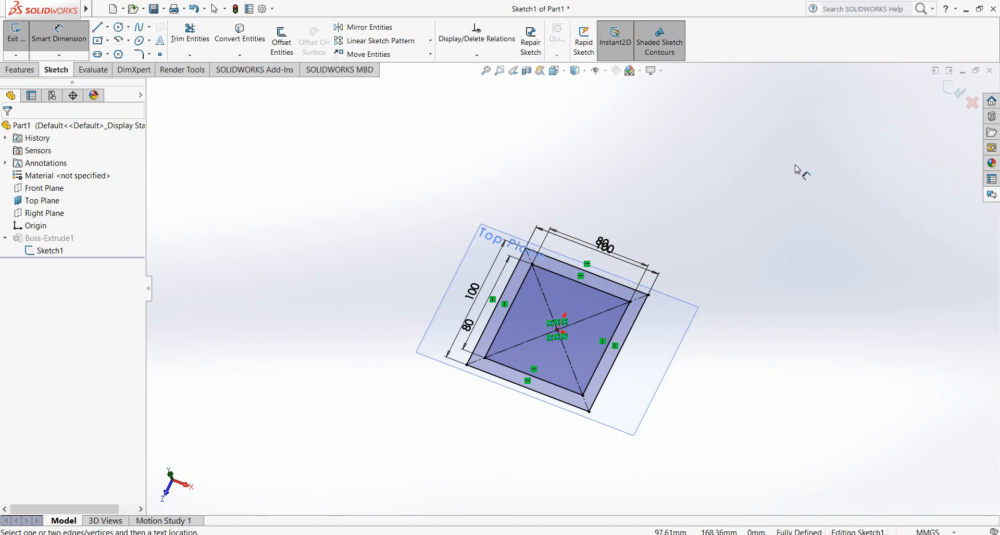
{"action": "left_click", "coordinate": [951, 89]}
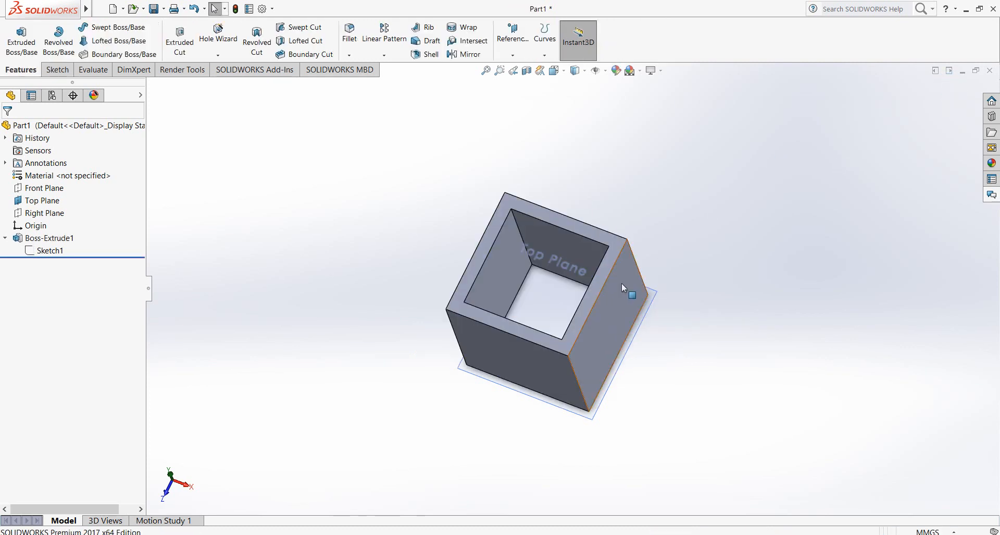
Step: Examine the rebuilt extrusion and its through opening from several angles, including from below
{"action": "left_click", "coordinate": [6, 238]}
{"action": "middle_click_drag", "start_coordinate": [319, 331], "coordinate": [330, 286]}
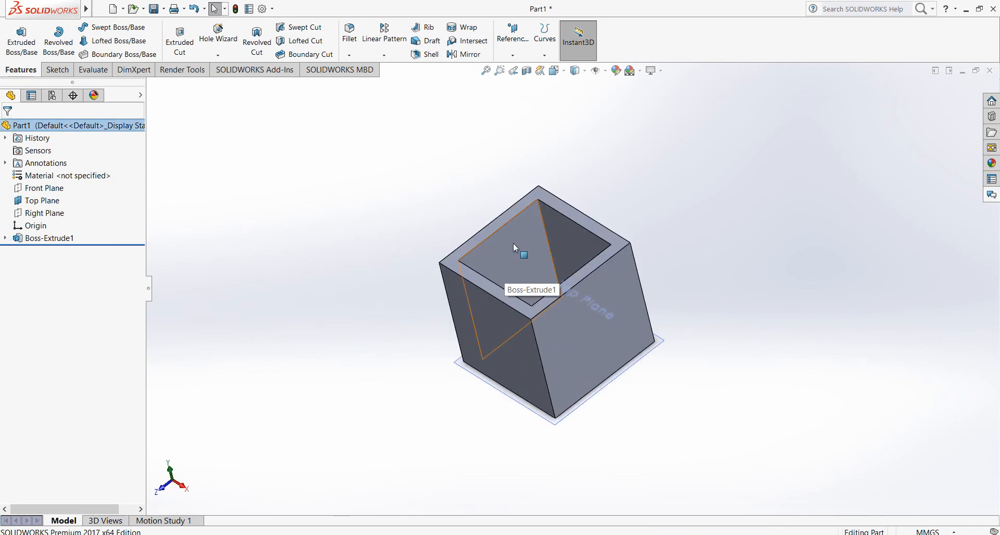
{"action": "middle_click_drag", "start_coordinate": [579, 273], "coordinate": [585, 358]}
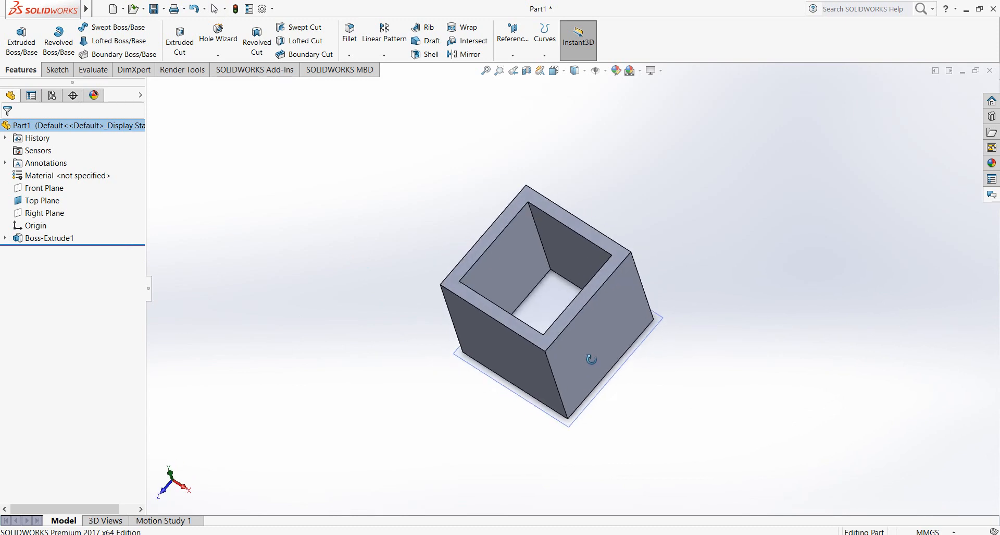
{"action": "left_click", "coordinate": [52, 238]}
{"action": "left_click", "coordinate": [5, 238]}
{"action": "left_click", "coordinate": [5, 239]}
{"action": "left_click", "coordinate": [315, 330]}
{"action": "mouse_move", "coordinate": [339, 330]}
{"action": "middle_mouse_down"}
{"action": "mouse_move", "coordinate": [366, 305]}
{"action": "mouse_move", "coordinate": [344, 331]}
{"action": "mouse_move", "coordinate": [351, 314]}
{"action": "mouse_move", "coordinate": [405, 290]}
{"action": "mouse_move", "coordinate": [440, 188]}
{"action": "mouse_move", "coordinate": [456, 364]}
{"action": "mouse_move", "coordinate": [469, 320]}
{"action": "mouse_move", "coordinate": [496, 372]}
{"action": "mouse_move", "coordinate": [474, 272]}
{"action": "mouse_move", "coordinate": [529, 311]}
{"action": "mouse_move", "coordinate": [485, 348]}
{"action": "mouse_move", "coordinate": [555, 362]}
{"action": "mouse_move", "coordinate": [464, 342]}
{"action": "mouse_move", "coordinate": [532, 406]}
{"action": "mouse_move", "coordinate": [481, 362]}
{"action": "mouse_move", "coordinate": [409, 358]}
{"action": "mouse_move", "coordinate": [420, 333]}
{"action": "middle_mouse_up"}
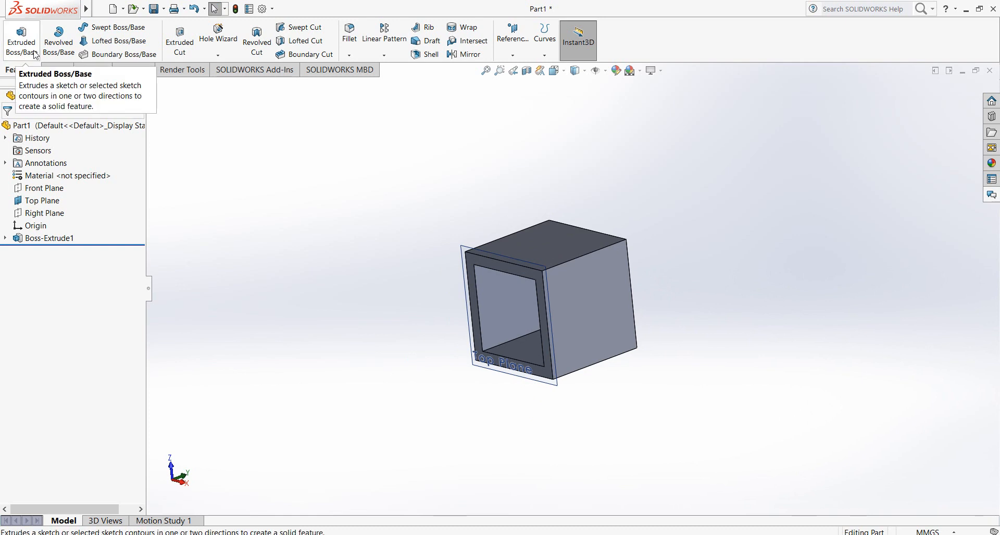
{"action": "middle_click_drag", "start_coordinate": [282, 230], "coordinate": [322, 259]}
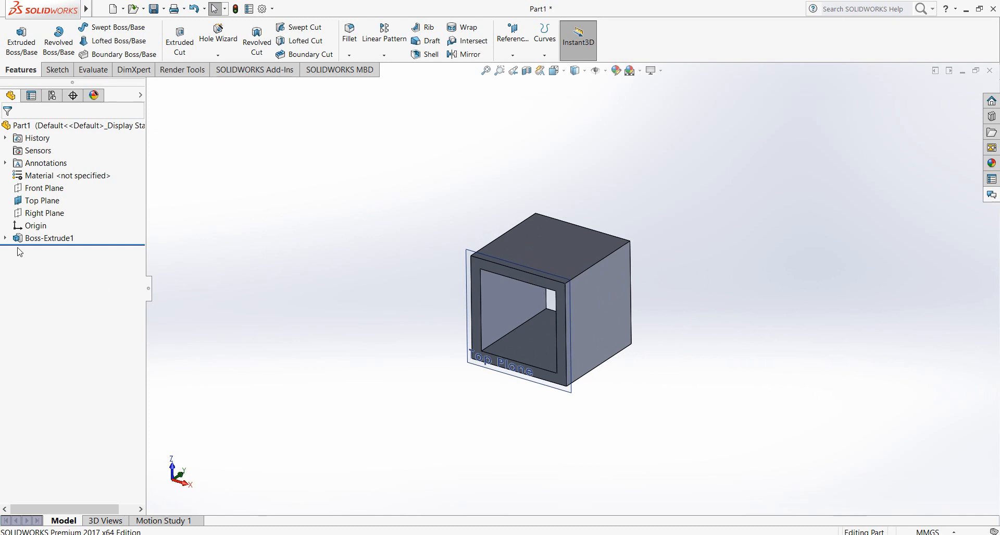
Step: Delete the boss extrusion and its base sketch to empty the part
{"action": "left_click", "coordinate": [45, 239]}
{"action": "right_click", "coordinate": [45, 243]}
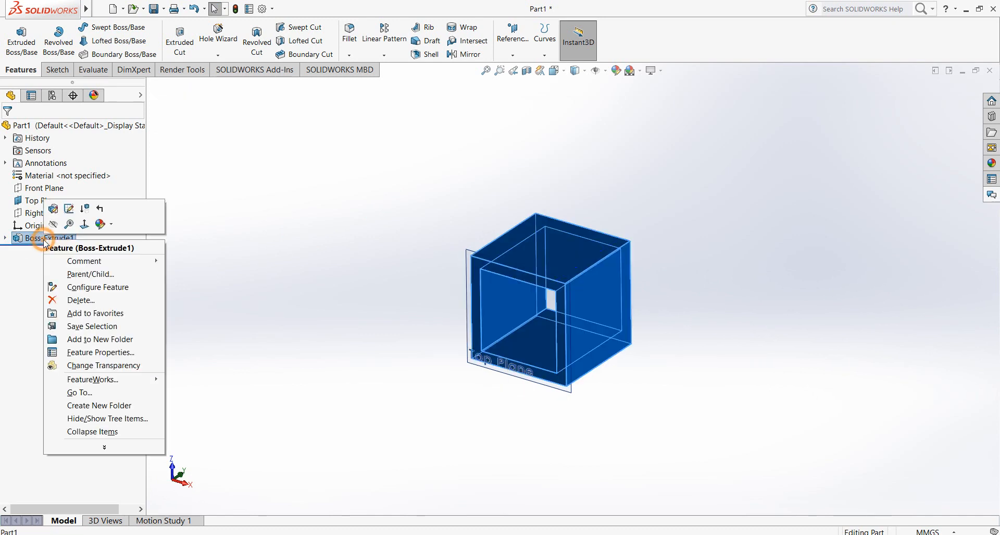
{"action": "left_click", "coordinate": [71, 300]}
{"action": "left_click", "coordinate": [576, 207]}
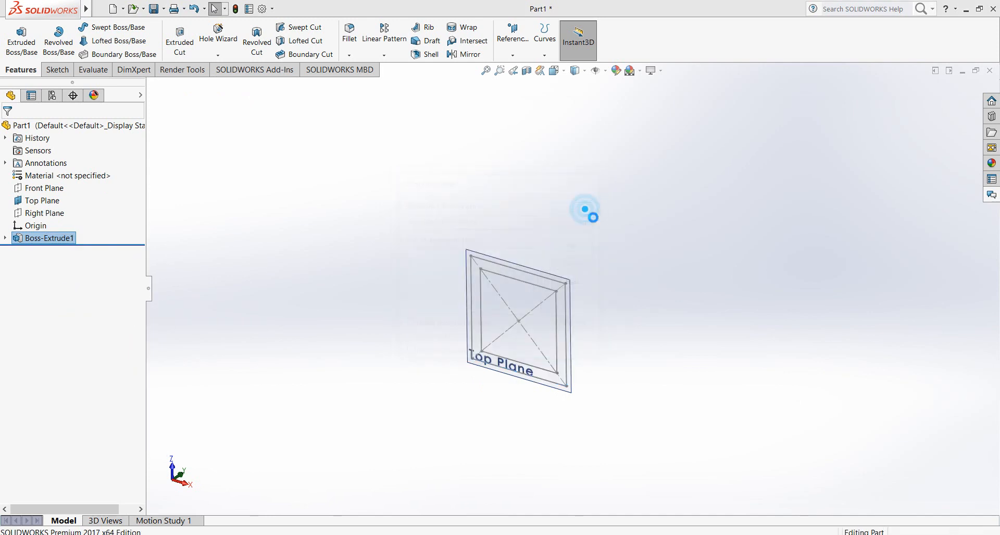
{"action": "right_click", "coordinate": [49, 244]}
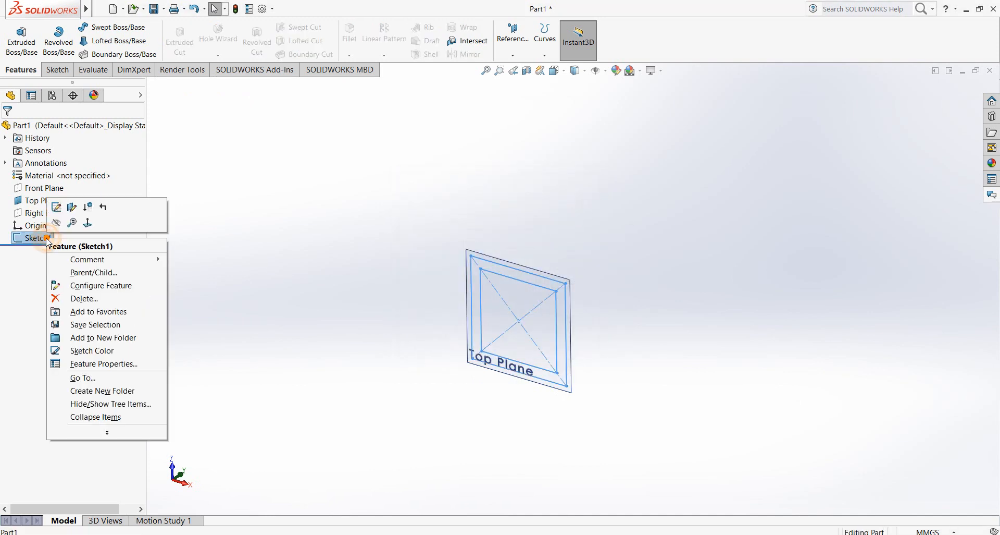
{"action": "left_click", "coordinate": [89, 302]}
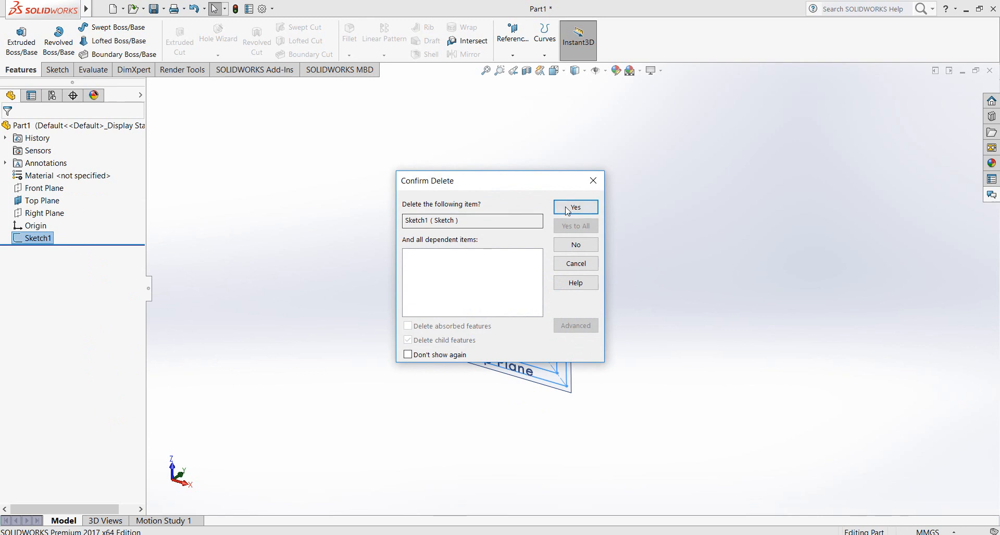
{"action": "left_click", "coordinate": [574, 207]}
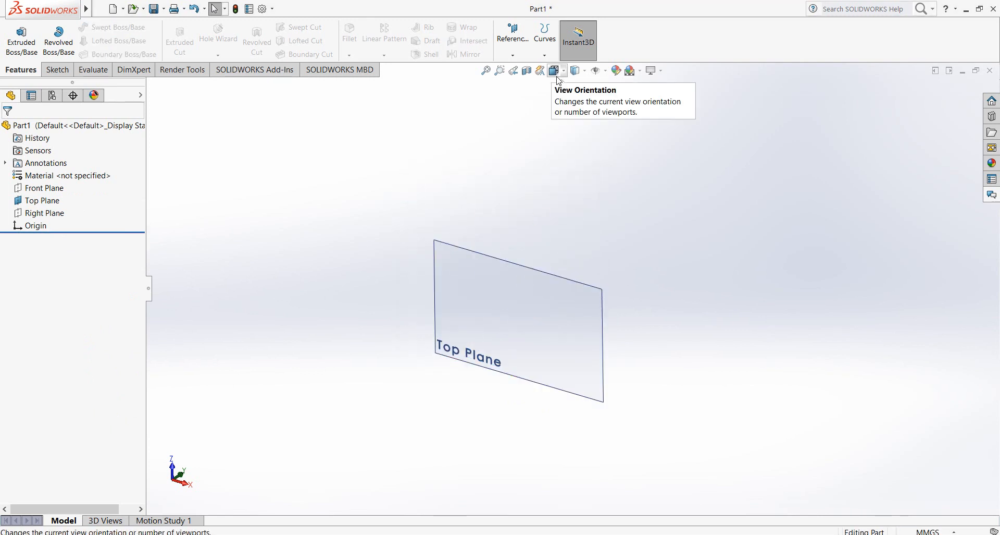
Step: Hide the Top Plane and show the Front Plane
{"action": "left_click", "coordinate": [46, 204]}
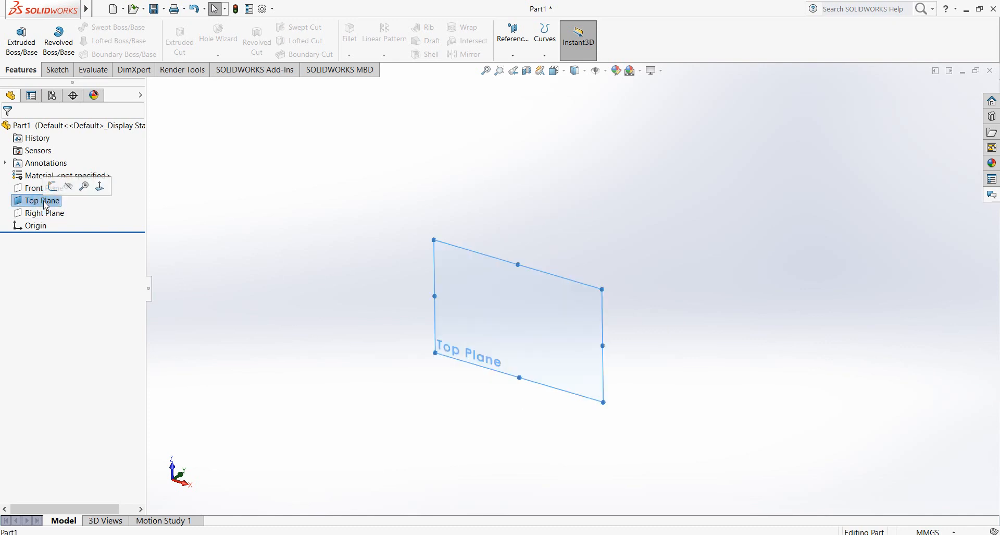
{"action": "right_click", "coordinate": [46, 204]}
{"action": "left_click", "coordinate": [68, 186]}
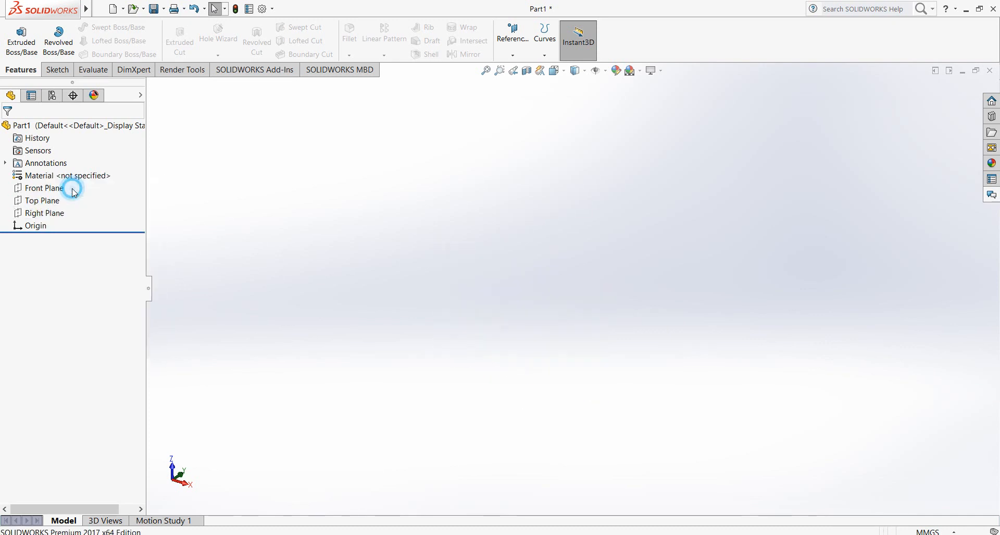
{"action": "left_click", "coordinate": [55, 188]}
{"action": "right_click", "coordinate": [54, 187]}
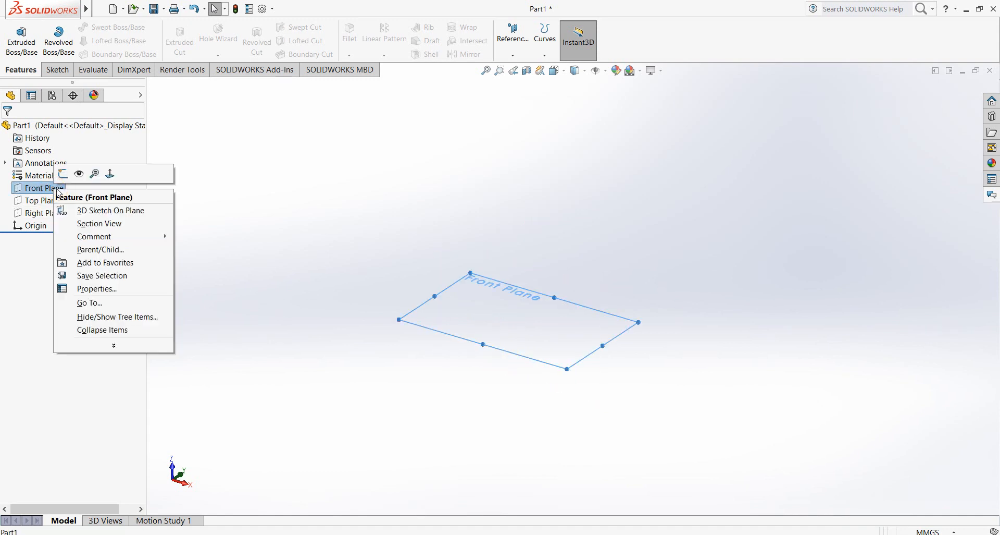
{"action": "left_click", "coordinate": [78, 175]}
{"action": "left_click", "coordinate": [308, 222]}
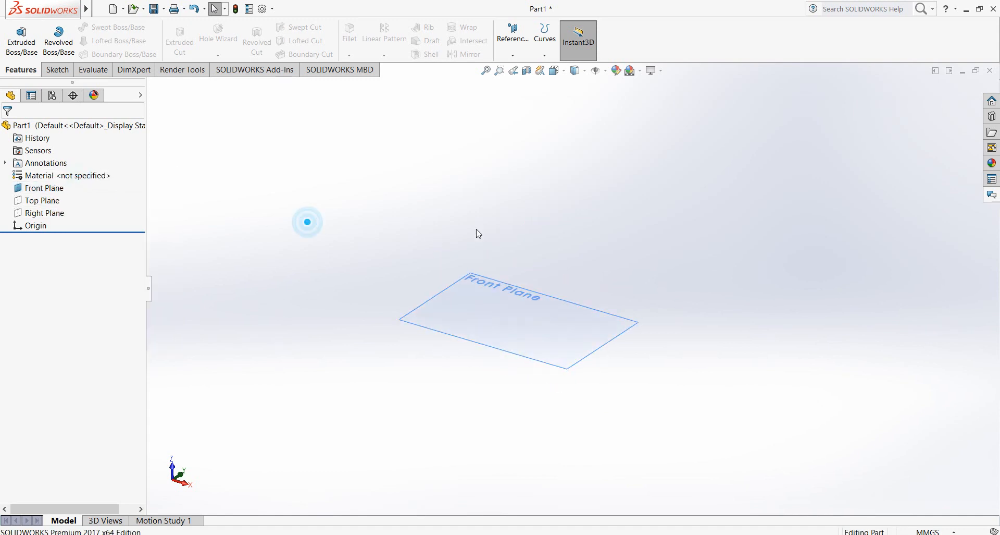
Step: Try the Normal To and Front view orientations on the Front Plane, rotating the view after each
{"action": "left_click", "coordinate": [557, 72]}
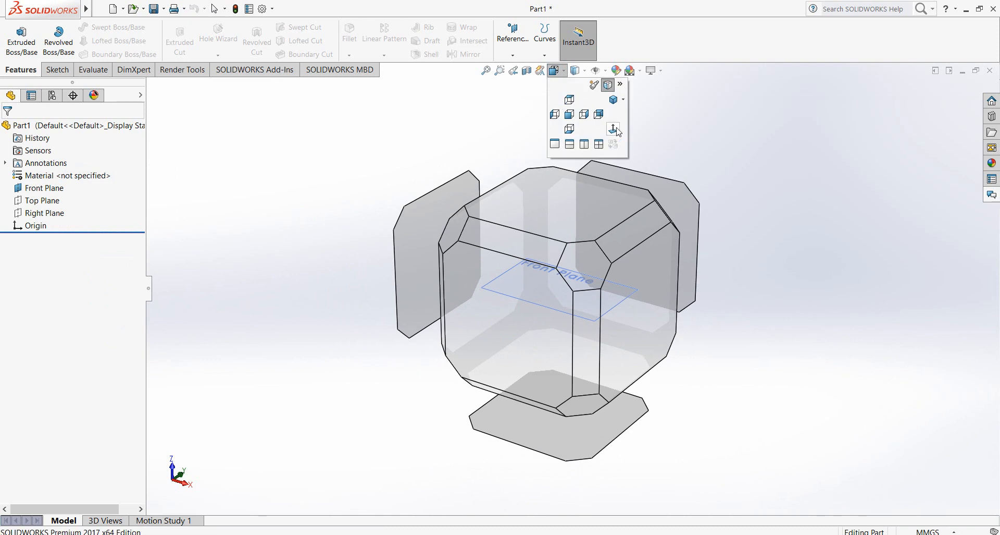
{"action": "left_click", "coordinate": [617, 127]}
{"action": "middle_click_drag", "start_coordinate": [536, 182], "coordinate": [532, 353]}
{"action": "left_click", "coordinate": [555, 71]}
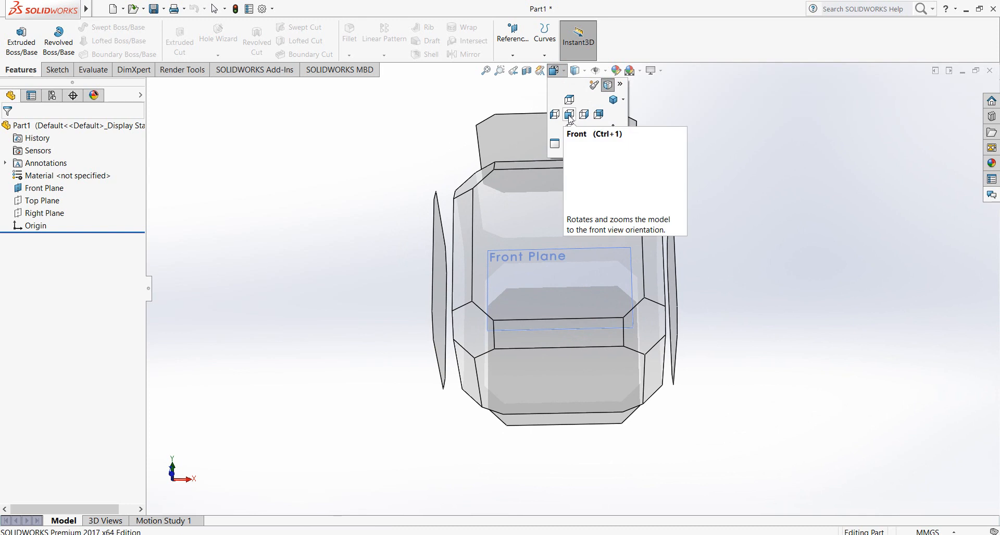
{"action": "left_click", "coordinate": [570, 118]}
{"action": "middle_click_drag", "start_coordinate": [531, 302], "coordinate": [505, 246]}
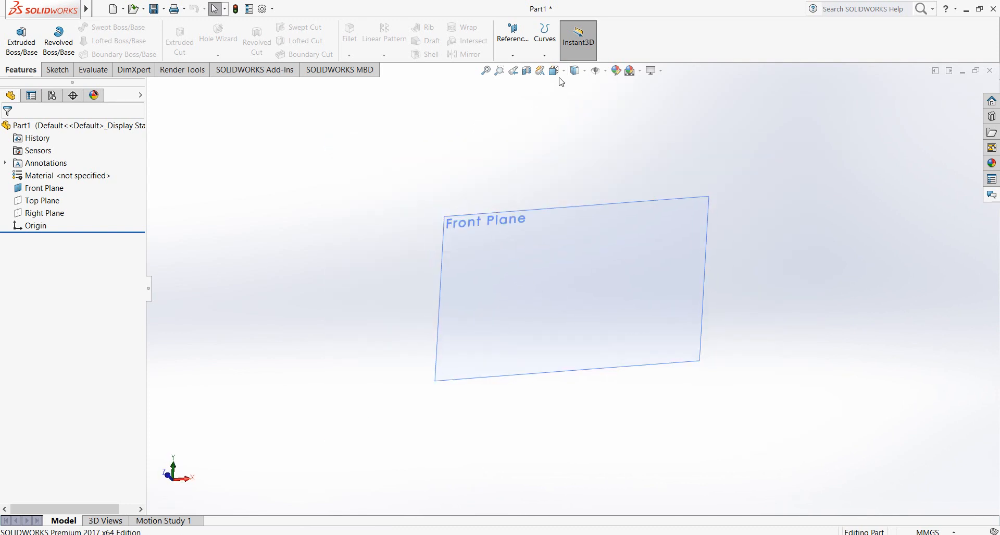
Step: Orient the view normal to the Front Plane and bring up the sketching tools
{"action": "left_click", "coordinate": [557, 71]}
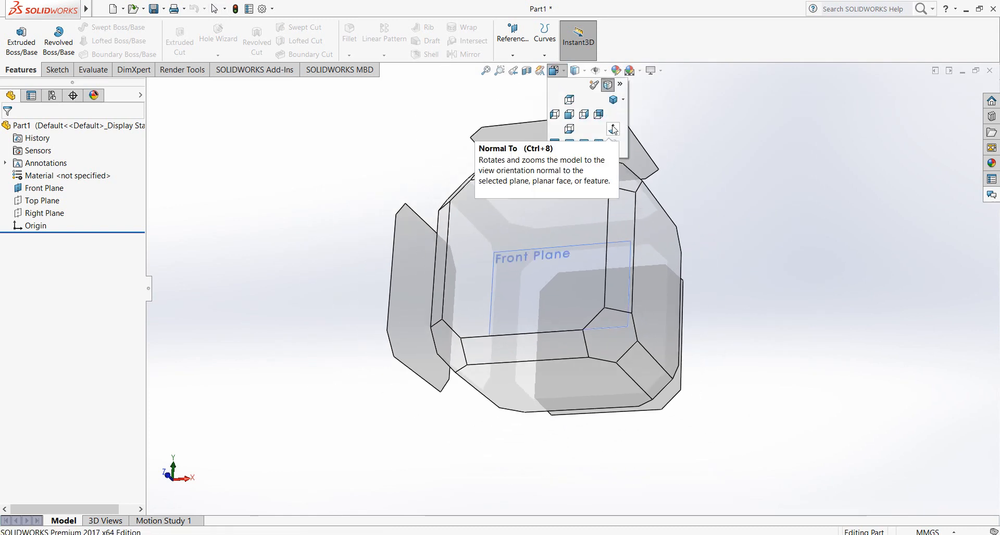
{"action": "left_click", "coordinate": [614, 129]}
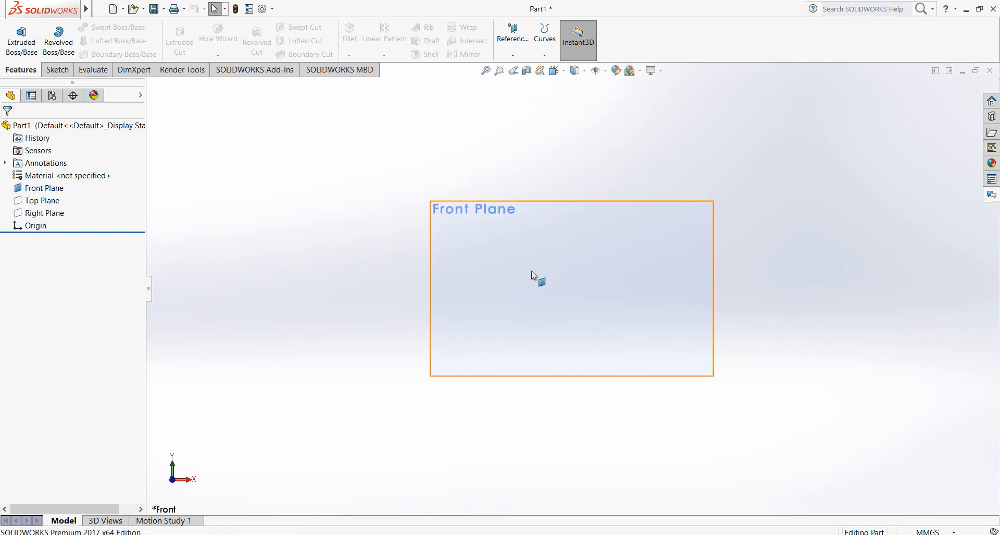
{"action": "scroll", "coordinate": [572, 284], "scroll_direction": "up", "scroll_amount": 1}
{"action": "scroll", "coordinate": [671, 283], "scroll_direction": "down", "scroll_amount": 2}
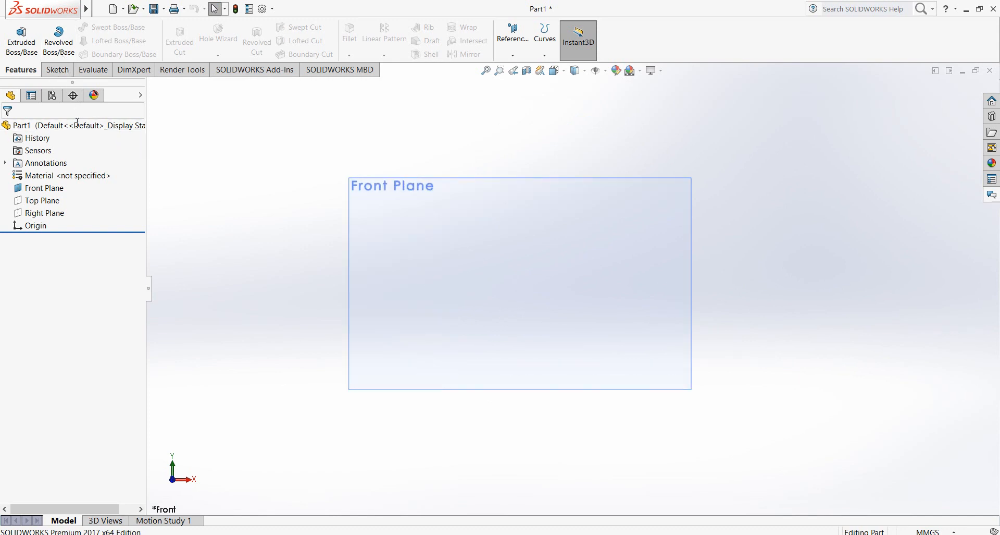
{"action": "left_click", "coordinate": [57, 69]}
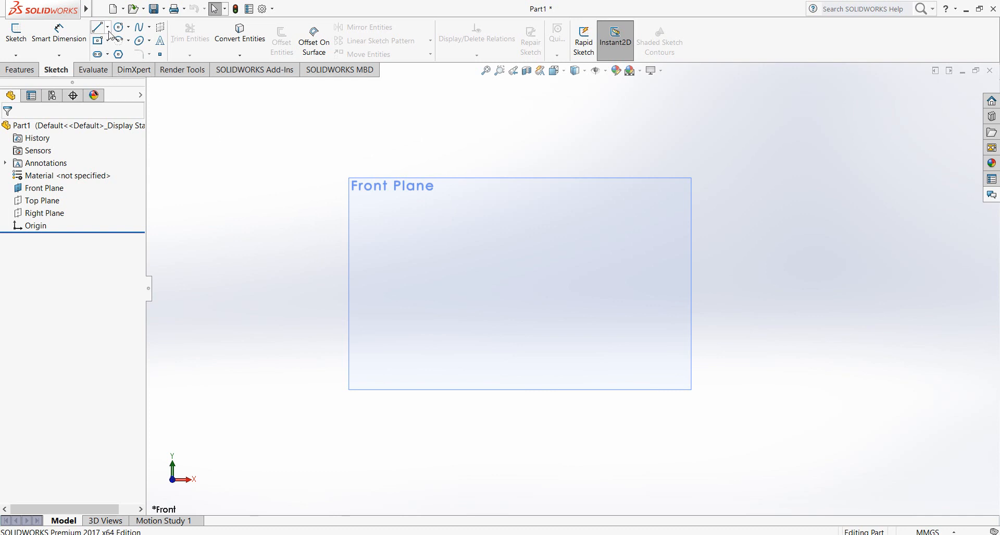
Step: Sketch a vertical centerline about 69 mm long upward from the origin on the Front Plane
{"action": "left_click", "coordinate": [107, 27]}
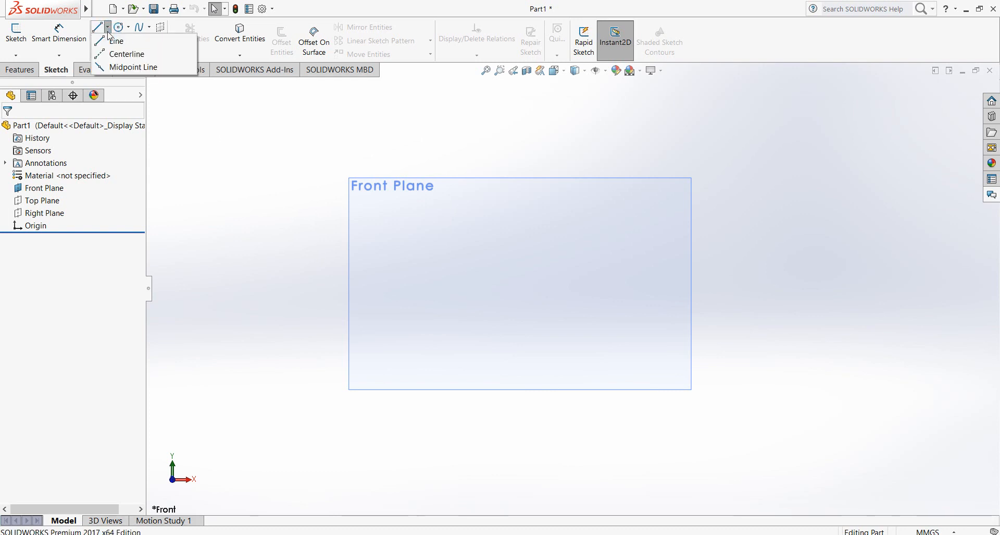
{"action": "left_click", "coordinate": [122, 54]}
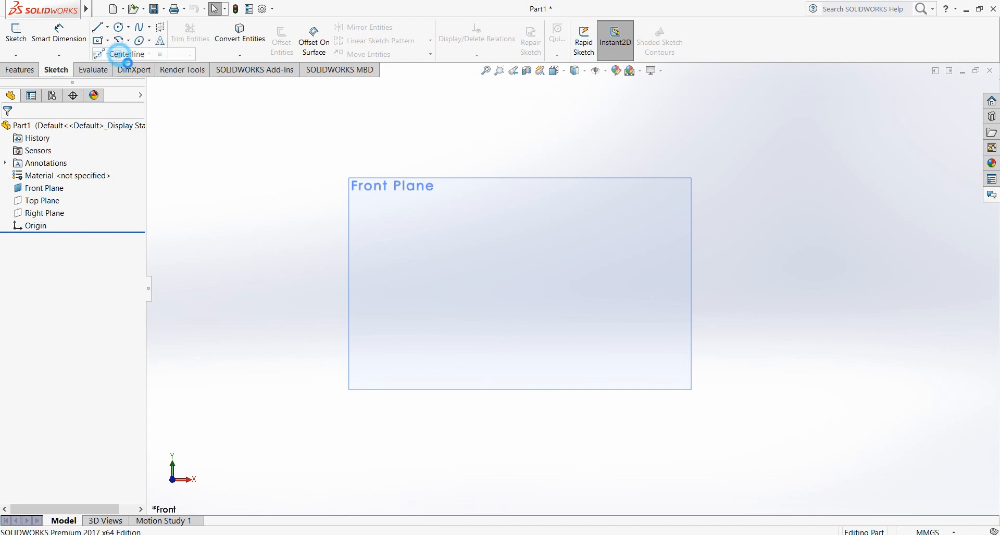
{"action": "left_click", "coordinate": [463, 213]}
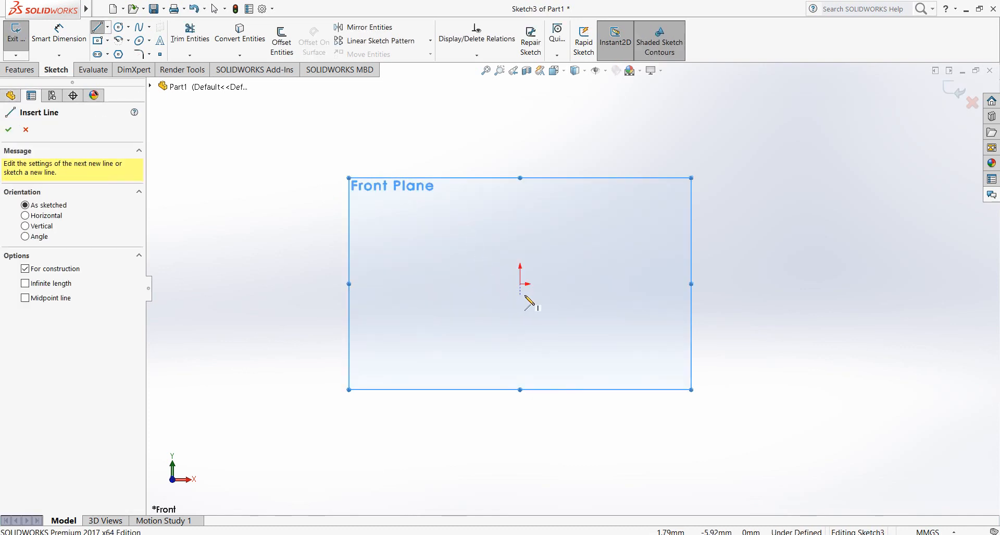
{"action": "left_click", "coordinate": [520, 283]}
{"action": "left_click", "coordinate": [520, 151]}
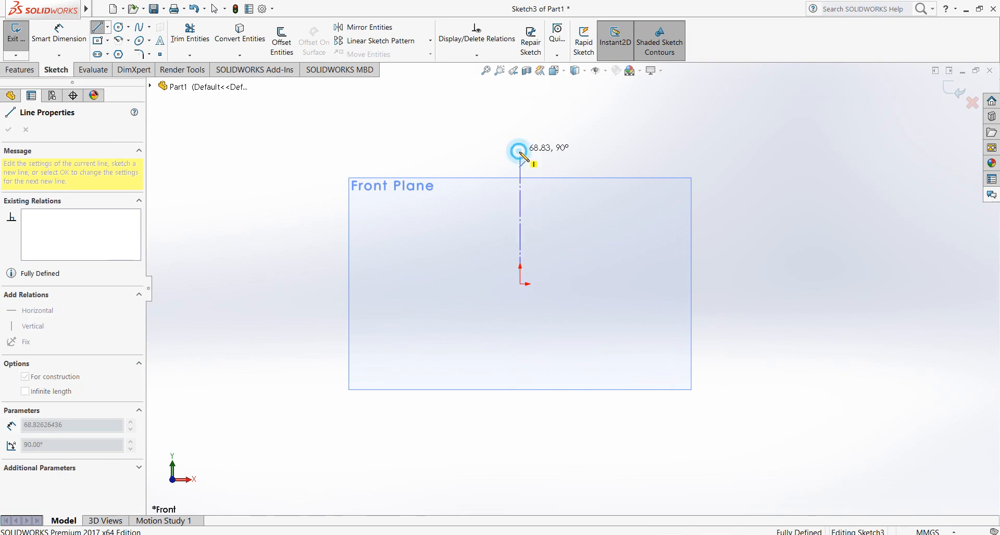
{"action": "key", "text": "Escape"}
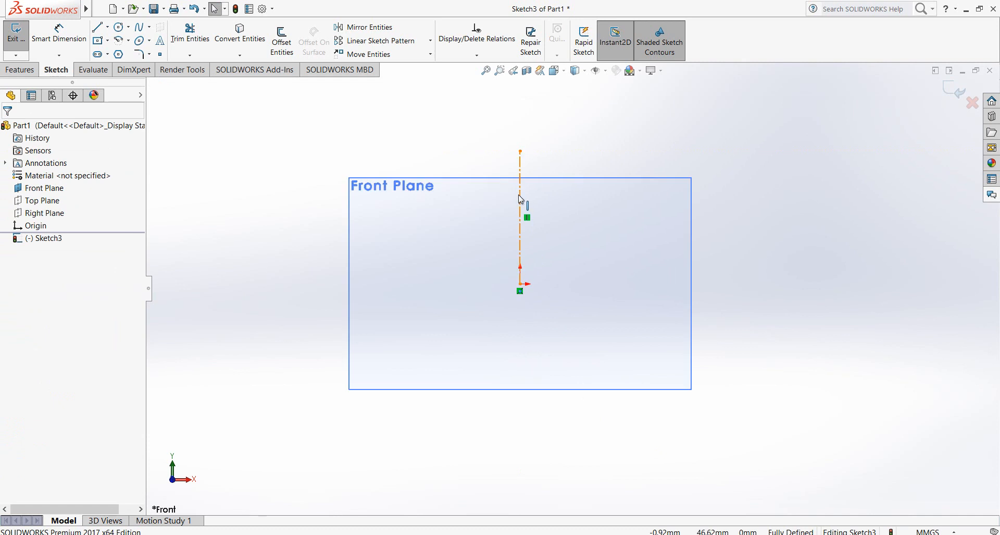
Step: Extend the centerline to about 95 mm above the origin, remove its coincident relation with the origin, and stretch its lower end below the origin
{"action": "left_click_drag", "start_coordinate": [520, 151], "coordinate": [521, 101]}
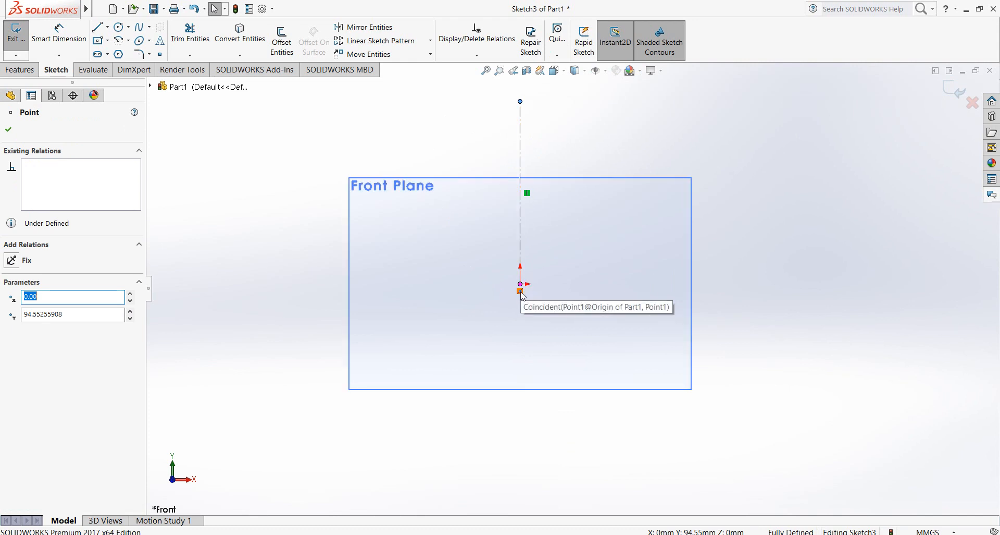
{"action": "left_click", "coordinate": [520, 292]}
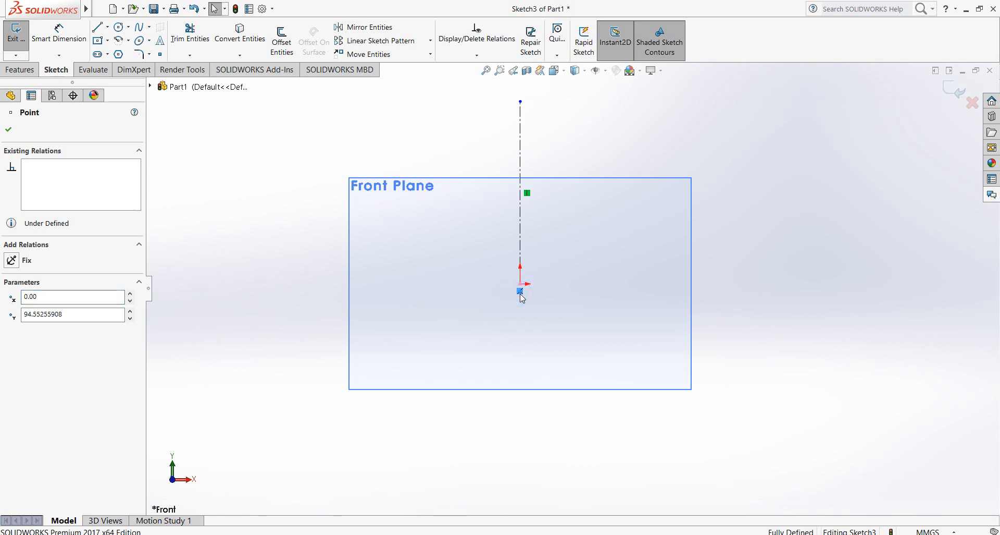
{"action": "left_click_drag", "start_coordinate": [521, 285], "coordinate": [521, 380]}
Step: Add a Midpoint relation between the vertical centerline and the origin
{"action": "left_click", "coordinate": [520, 283]}
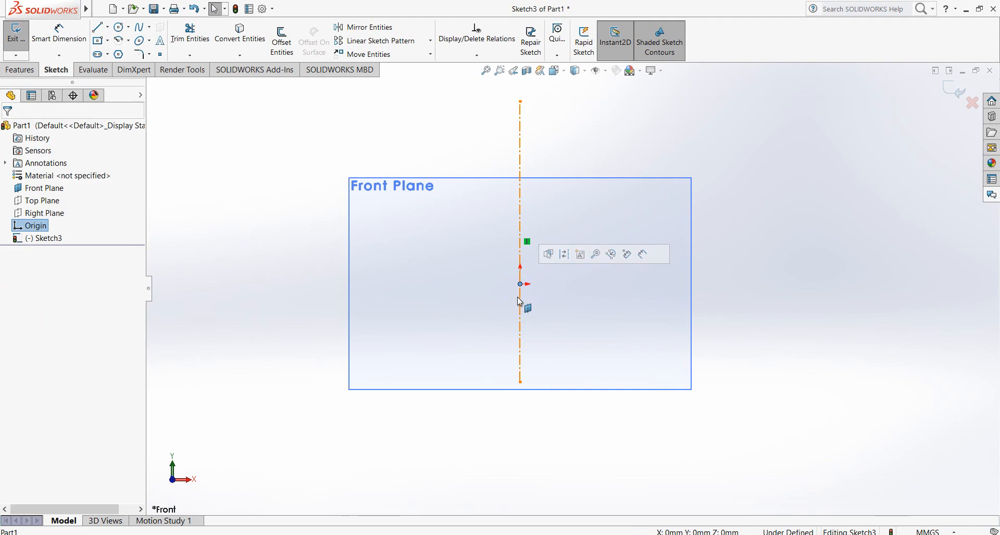
{"action": "left_click", "coordinate": [521, 304], "text": "ctrl"}
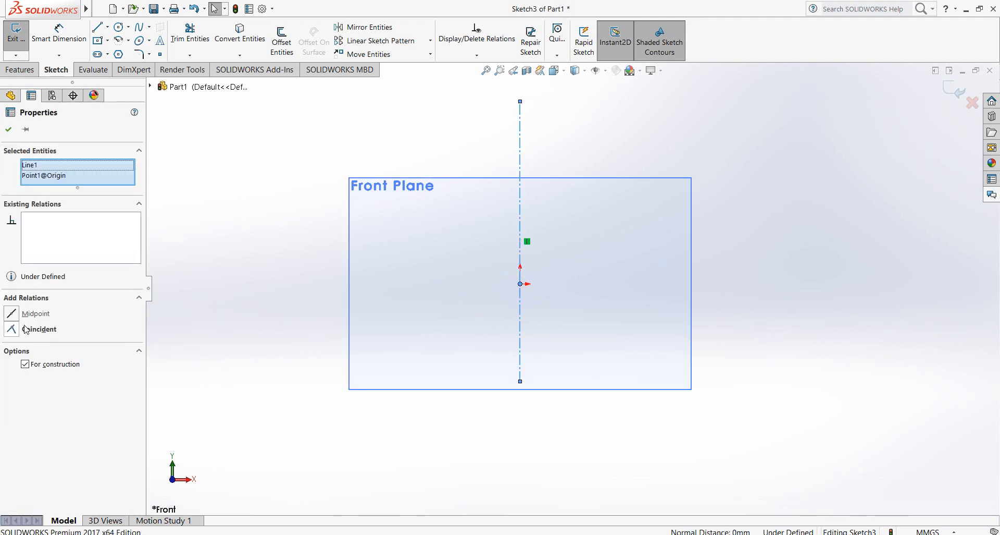
{"action": "left_click", "coordinate": [33, 319]}
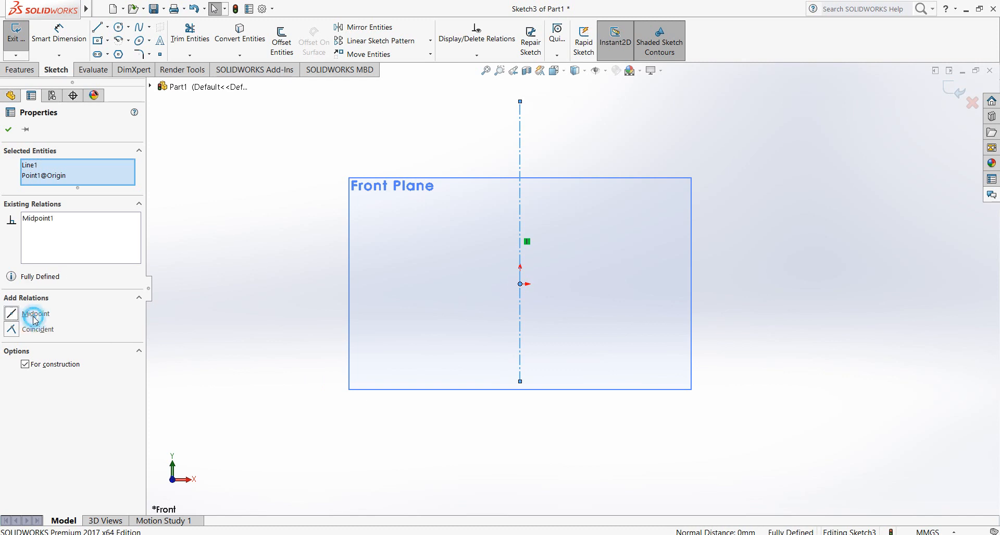
{"action": "left_click", "coordinate": [9, 130]}
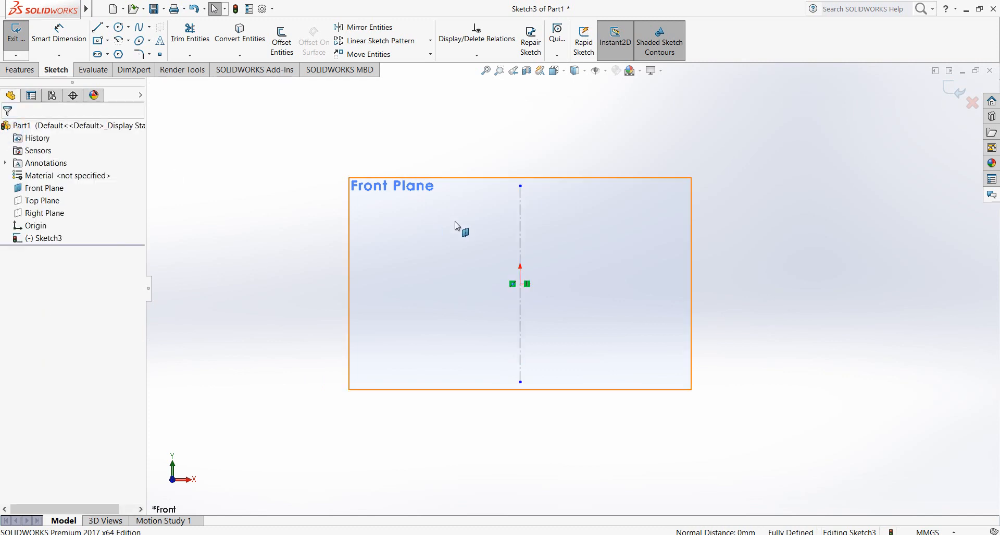
Step: Stretch the vertical centerline by its upper endpoint so it extends beyond both horizontal borders of the Front Plane
{"action": "left_click_drag", "start_coordinate": [521, 186], "coordinate": [533, 98]}
{"action": "left_click_drag", "start_coordinate": [545, 188], "coordinate": [539, 102]}
{"action": "left_click_drag", "start_coordinate": [542, 136], "coordinate": [542, 140]}
{"action": "left_click", "coordinate": [420, 135]}
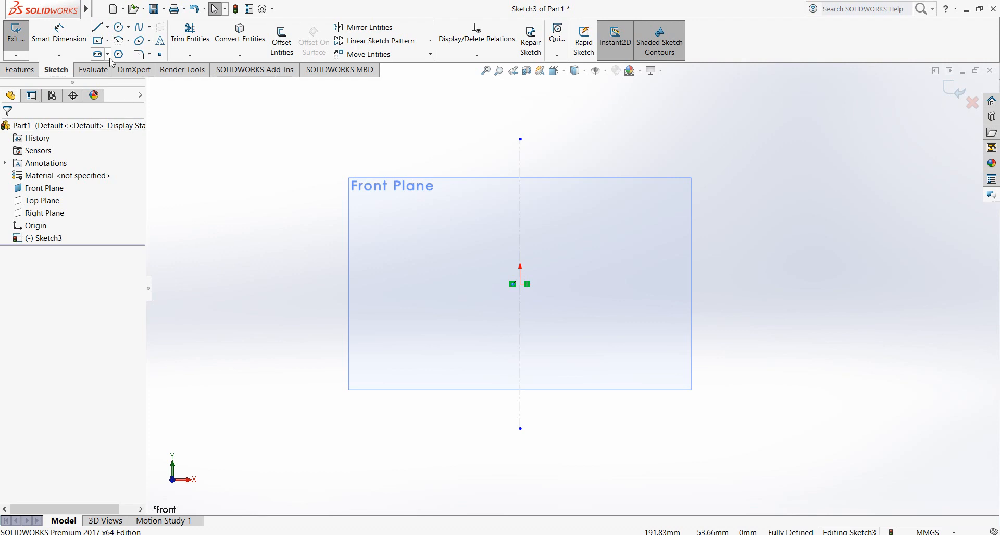
Step: Sketch a solid vertical line about 134 mm long left of the centerline and lengthen it slightly at its upper end
{"action": "left_click", "coordinate": [97, 28]}
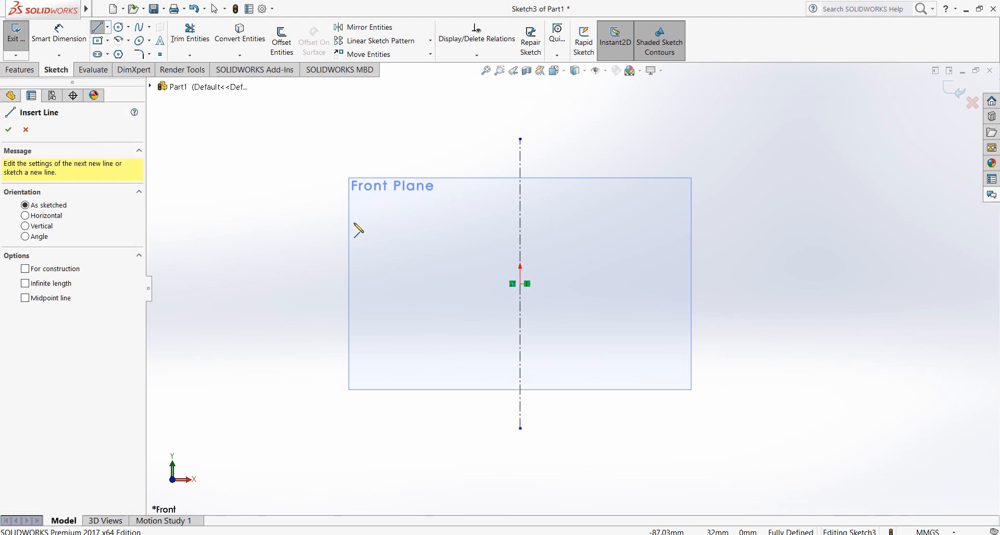
{"action": "left_click", "coordinate": [417, 146]}
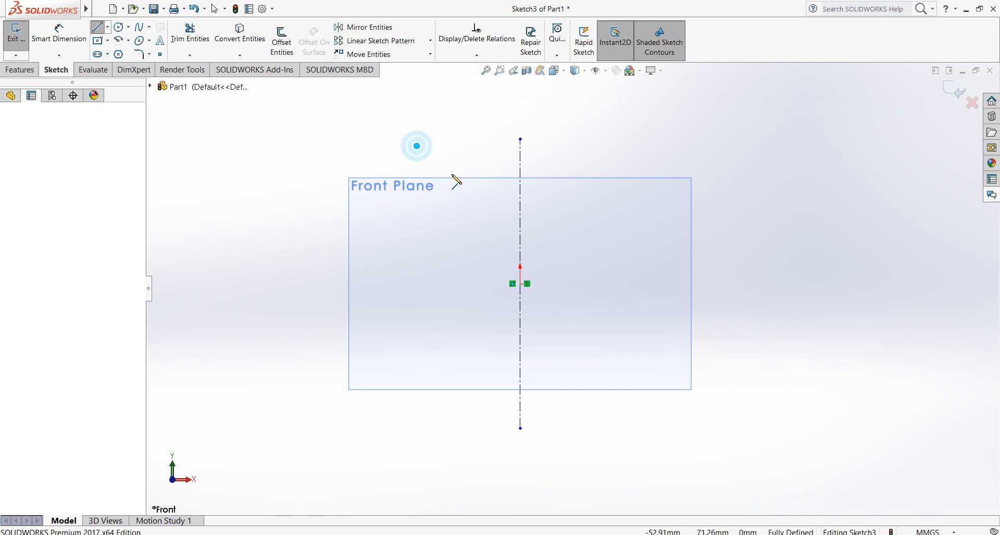
{"action": "left_click", "coordinate": [417, 402]}
{"action": "key", "text": "Escape"}
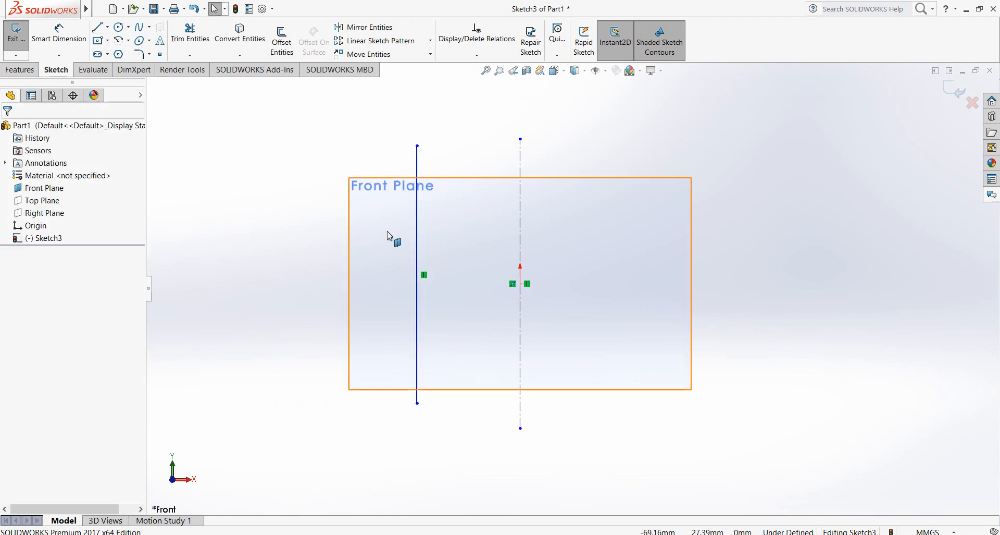
{"action": "left_click", "coordinate": [417, 228]}
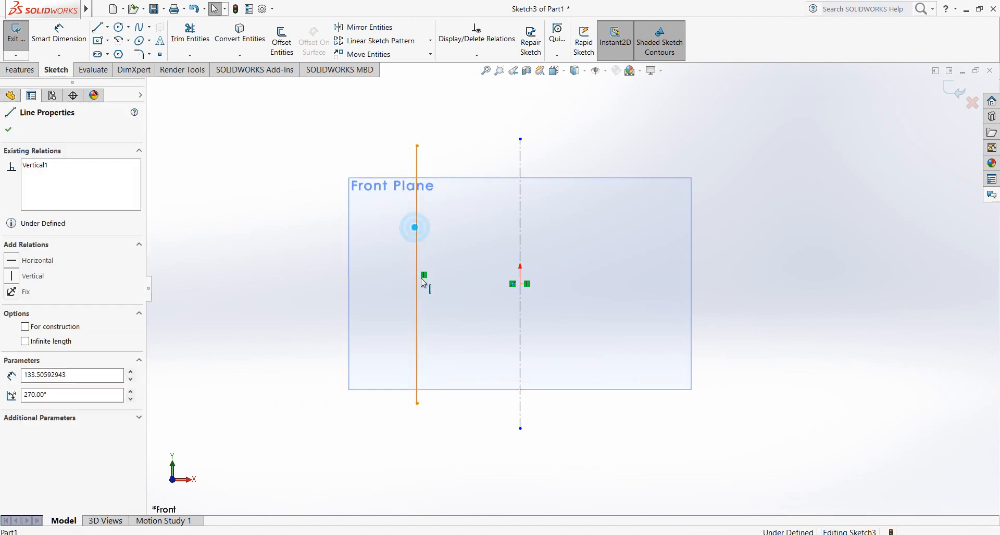
{"action": "mouse_move", "coordinate": [417, 146]}
{"action": "left_mouse_down"}
{"action": "mouse_move", "coordinate": [431, 212]}
{"action": "mouse_move", "coordinate": [421, 135]}
{"action": "left_mouse_up"}
{"action": "left_click", "coordinate": [358, 130]}
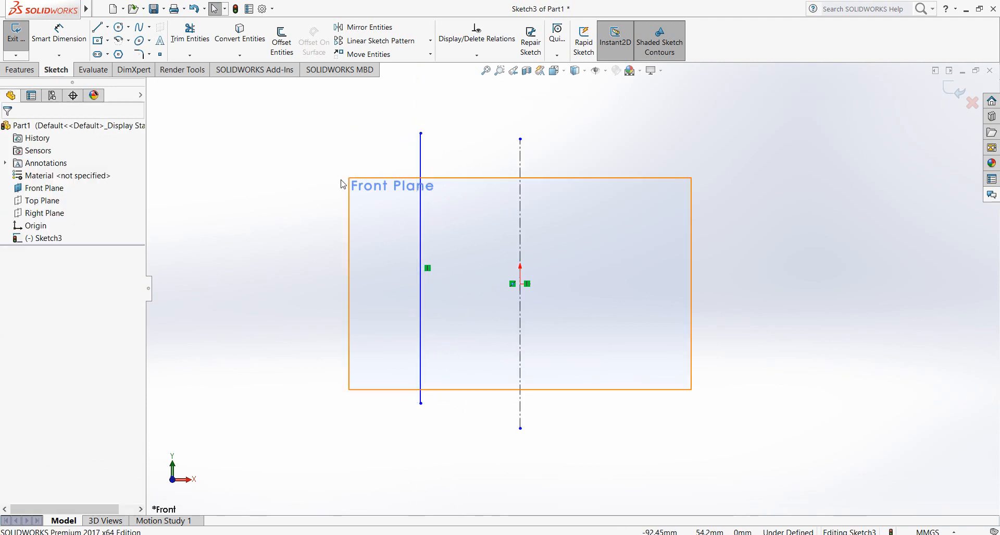
Step: Sketch a centerline from the origin to the midpoint of the solid vertical line
{"action": "left_click", "coordinate": [109, 28]}
{"action": "left_click", "coordinate": [115, 51]}
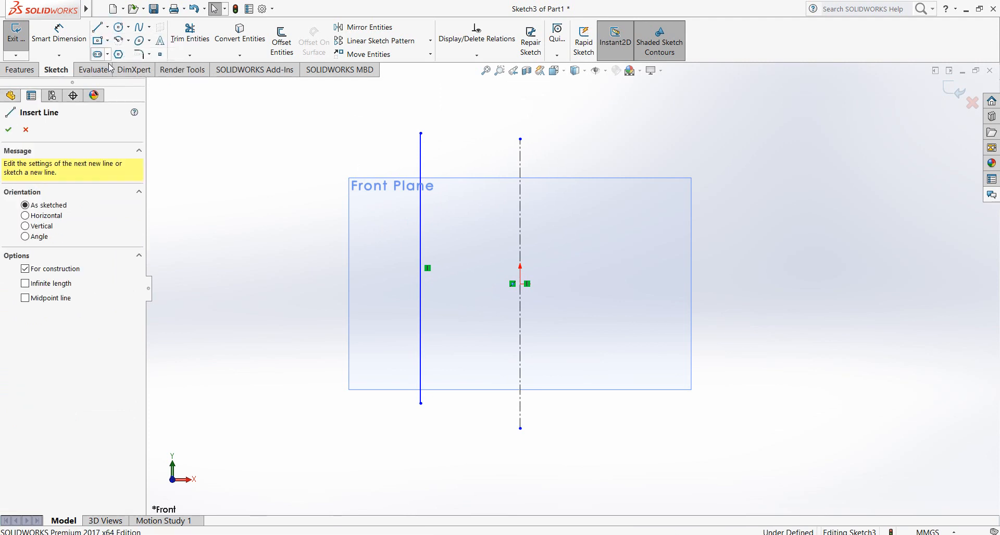
{"action": "left_click", "coordinate": [521, 283]}
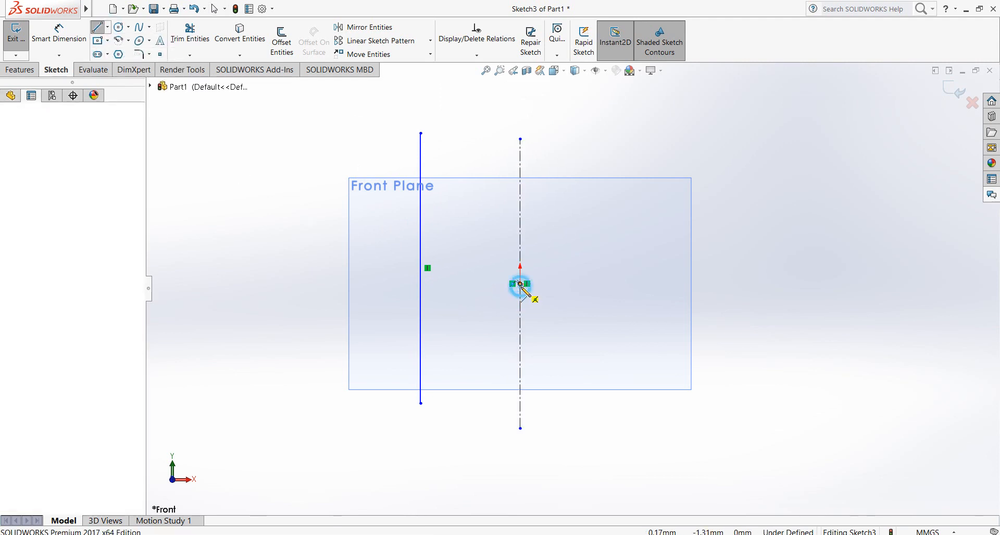
{"action": "left_click", "coordinate": [421, 268]}
{"action": "key", "text": "Escape"}
Step: Make the connecting centerline horizontal and stretch the solid vertical line to about 163 mm long
{"action": "left_click", "coordinate": [447, 273]}
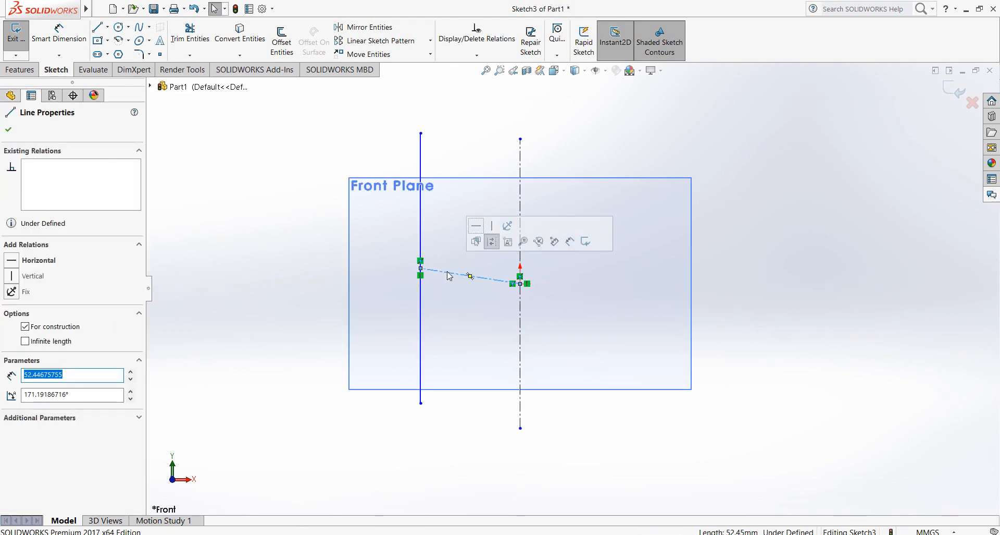
{"action": "left_click", "coordinate": [33, 263]}
{"action": "left_click", "coordinate": [202, 318]}
{"action": "left_click_drag", "start_coordinate": [419, 148], "coordinate": [418, 127]}
{"action": "left_click", "coordinate": [554, 146]}
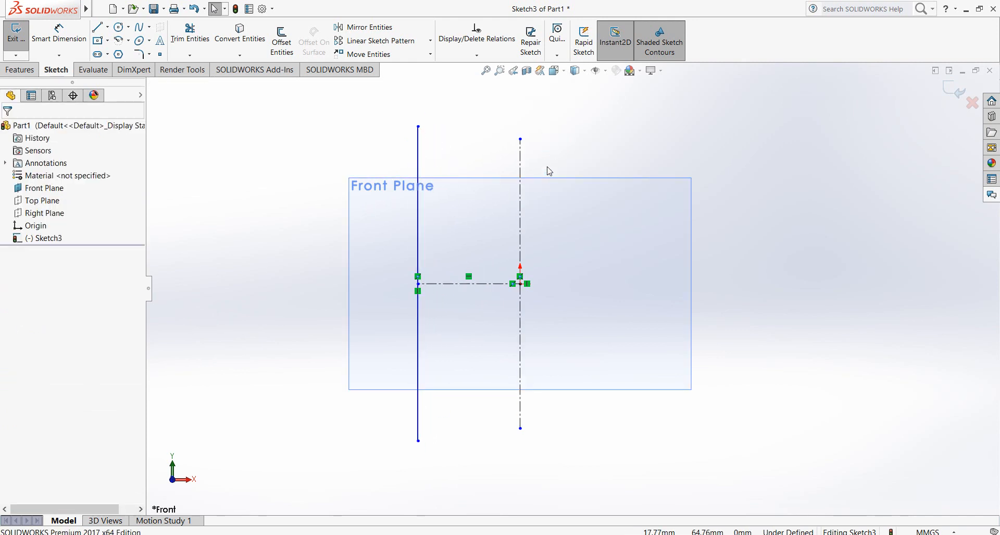
Step: Check the construction setting of the horizontal connecting line and of the solid vertical line
{"action": "left_click", "coordinate": [479, 284]}
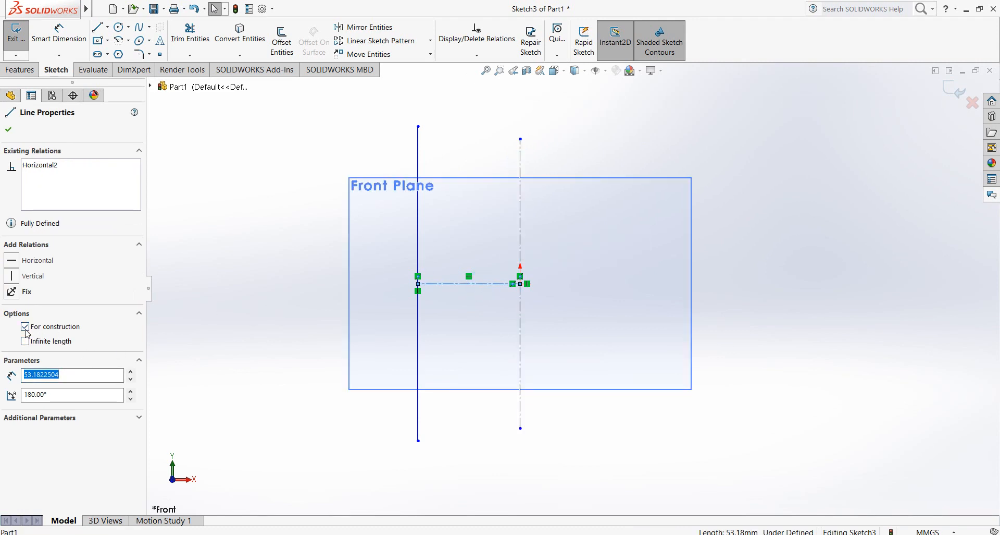
{"action": "left_click", "coordinate": [273, 315]}
{"action": "left_click", "coordinate": [418, 343]}
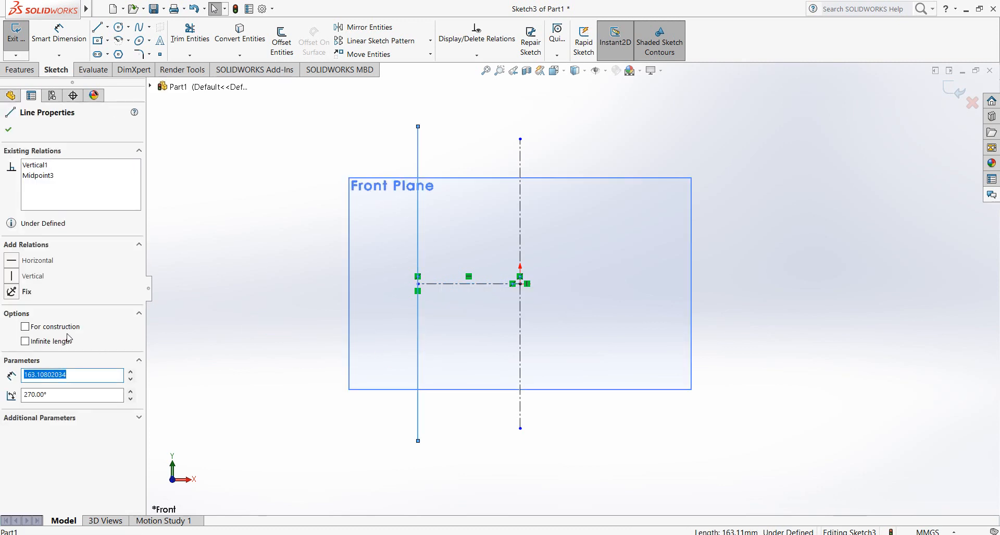
{"action": "left_click", "coordinate": [9, 131]}
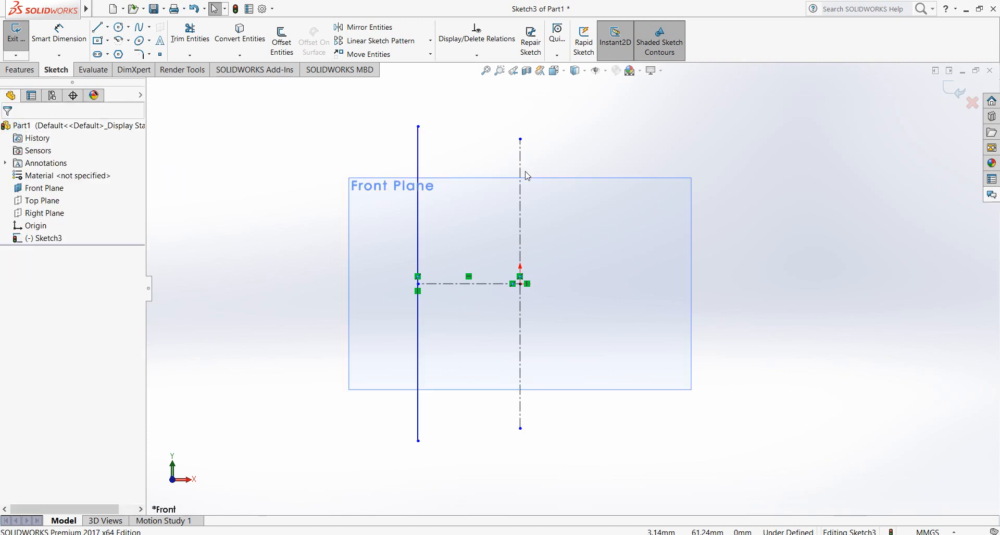
Step: Resize the vertical centerline by its upper endpoint to about 156 mm long
{"action": "left_click_drag", "start_coordinate": [519, 137], "coordinate": [538, 200]}
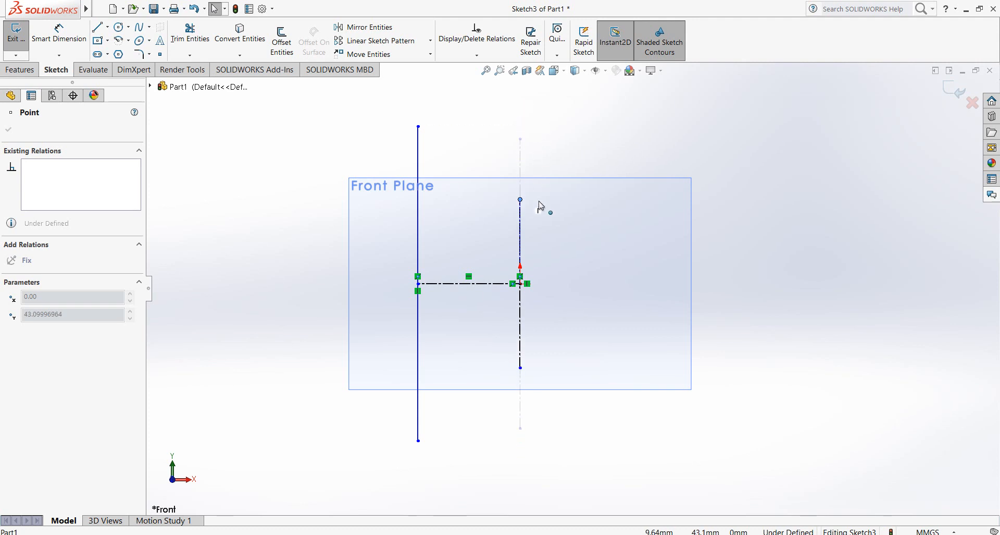
{"action": "left_click_drag", "start_coordinate": [541, 112], "coordinate": [550, 161]}
{"action": "left_click", "coordinate": [618, 149]}
{"action": "scroll", "coordinate": [525, 224], "scroll_direction": "up", "scroll_amount": 3}
{"action": "scroll", "coordinate": [518, 237], "scroll_direction": "down", "scroll_amount": 2}
{"action": "scroll", "coordinate": [610, 339], "scroll_direction": "up", "scroll_amount": 1}
{"action": "scroll", "coordinate": [688, 350], "scroll_direction": "down", "scroll_amount": 1}
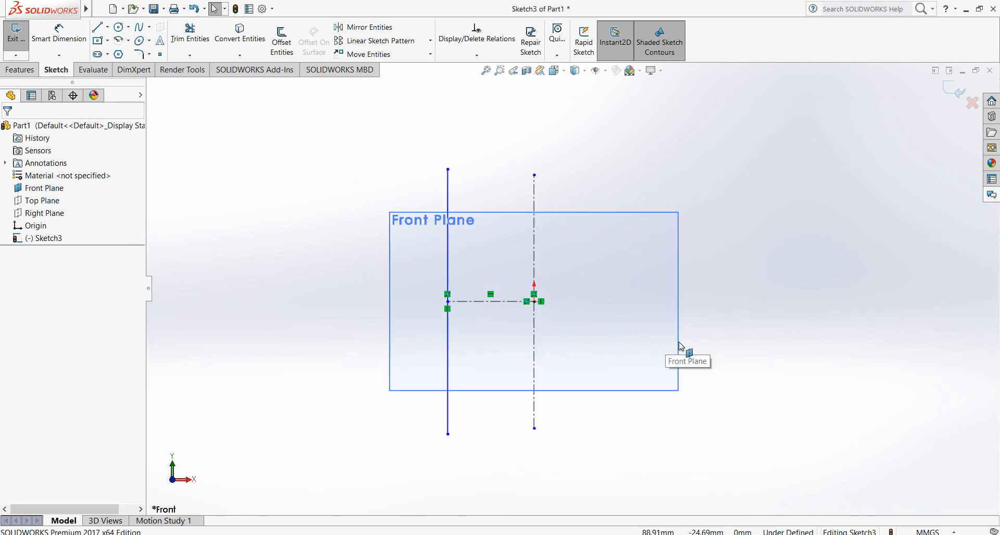
{"action": "scroll", "coordinate": [664, 349], "scroll_direction": "down", "scroll_amount": 1}
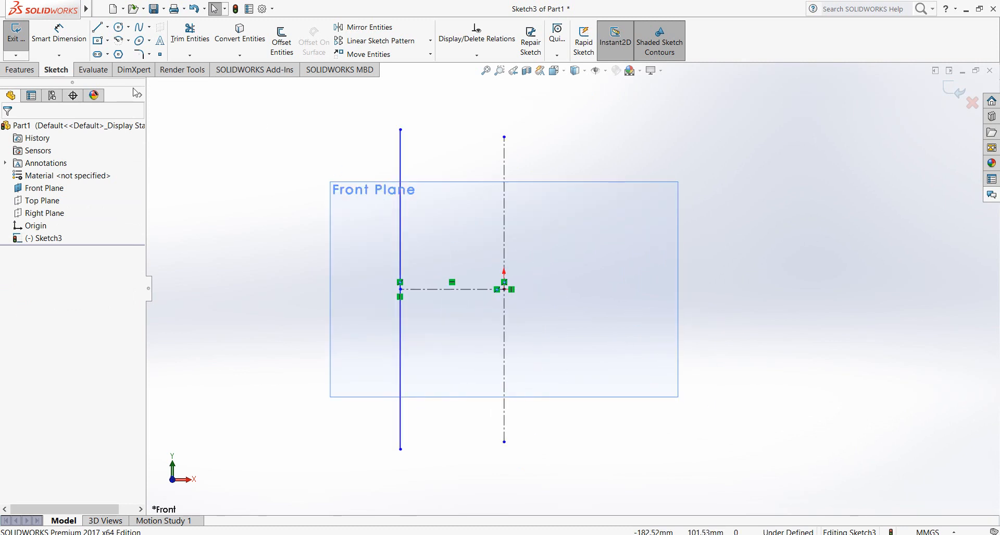
Step: Add a doubled-distance dimension of 80 mm from the solid vertical line across the vertical centerline
{"action": "left_click", "coordinate": [73, 40]}
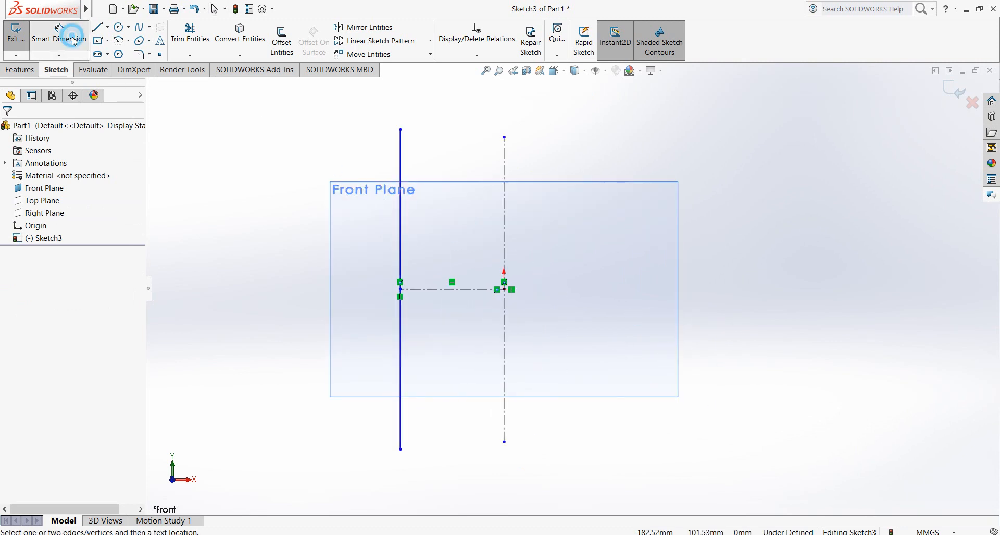
{"action": "left_click", "coordinate": [399, 159]}
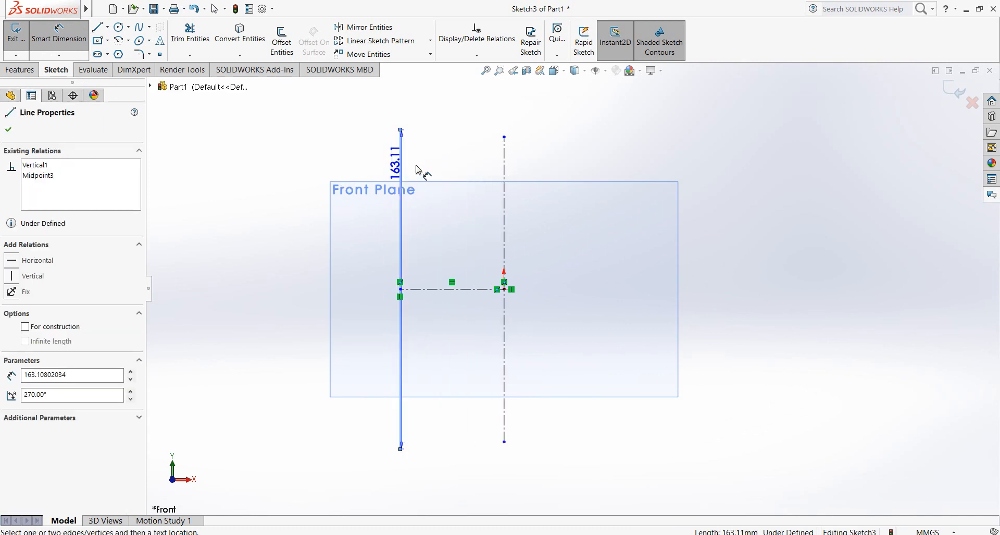
{"action": "left_click", "coordinate": [504, 166]}
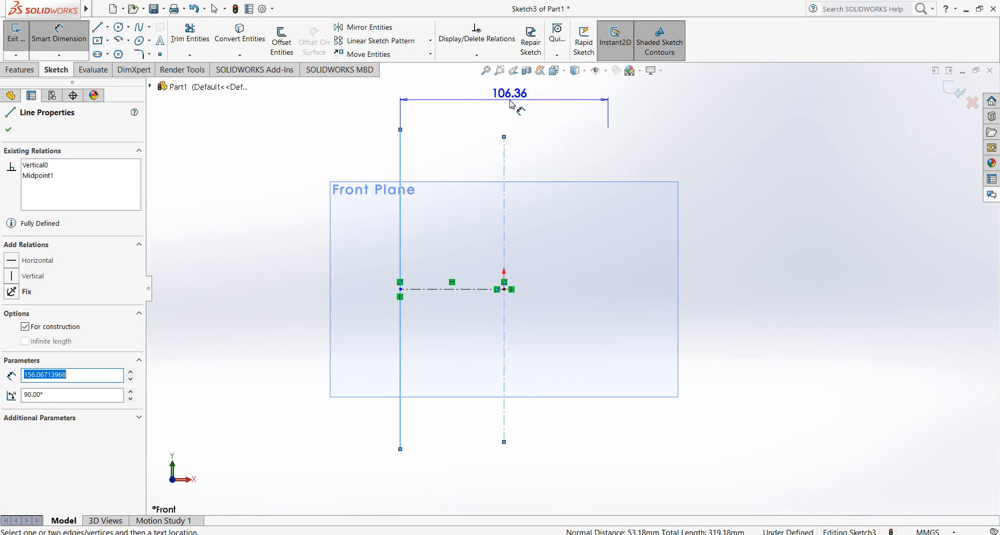
{"action": "left_click", "coordinate": [511, 103]}
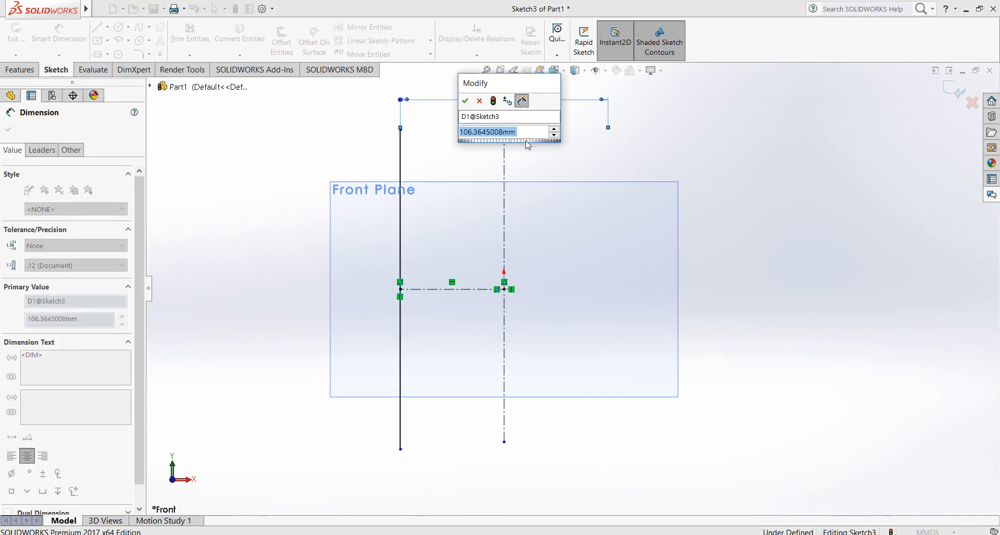
{"action": "type", "text": "80"}
{"action": "key", "text": "Return"}
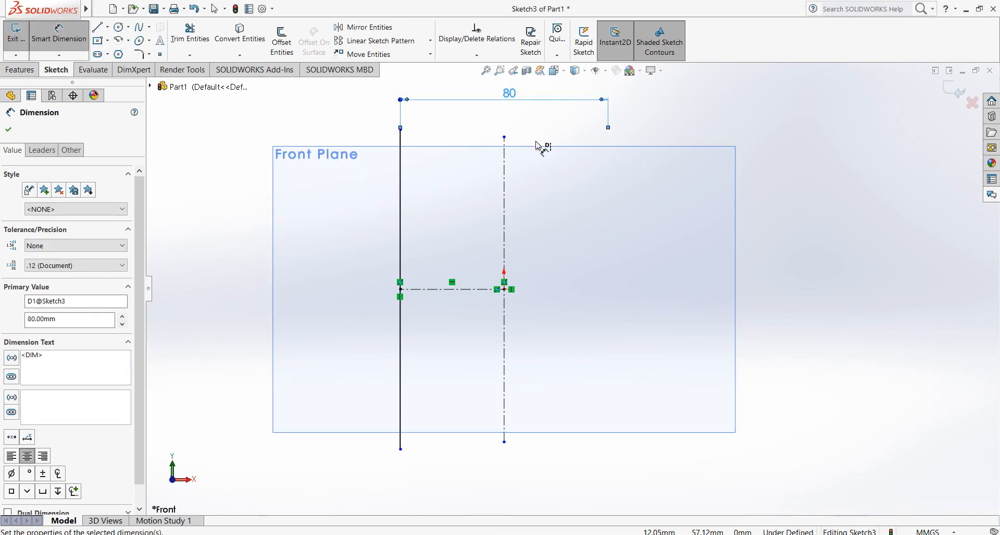
{"action": "key", "text": "Escape"}
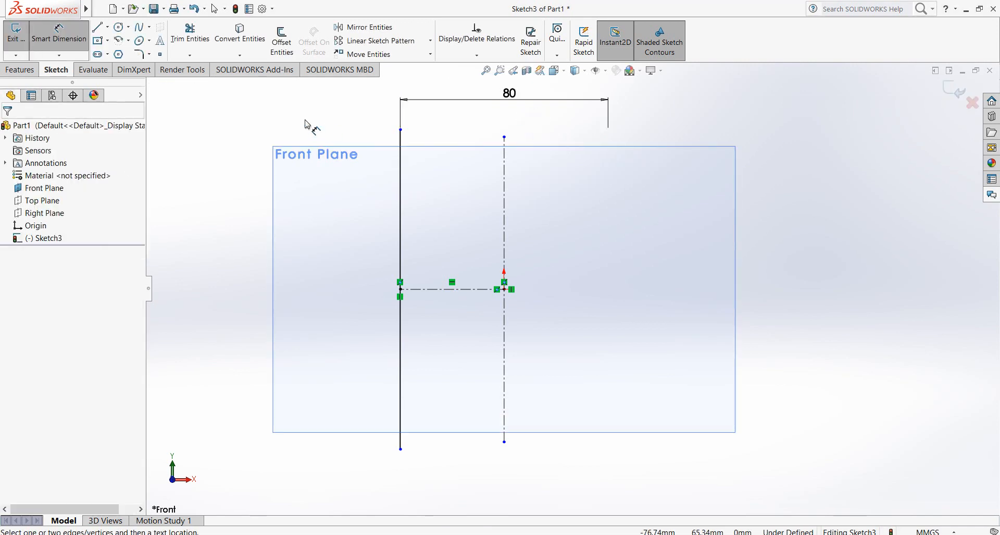
{"action": "key", "text": "Escape"}
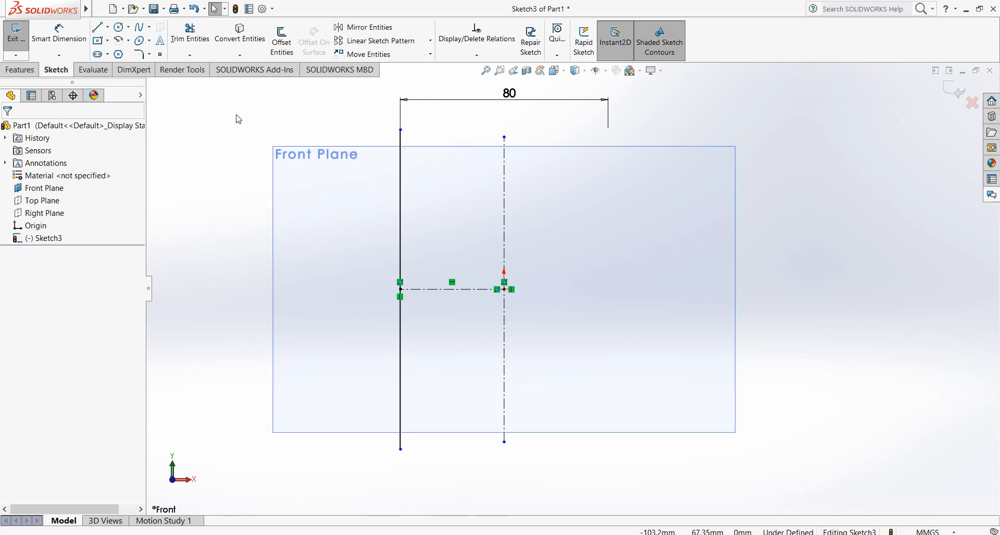
Step: Draw a solid vertical line about 123 mm long between the outer vertical line and the vertical centerline
{"action": "left_click", "coordinate": [98, 28]}
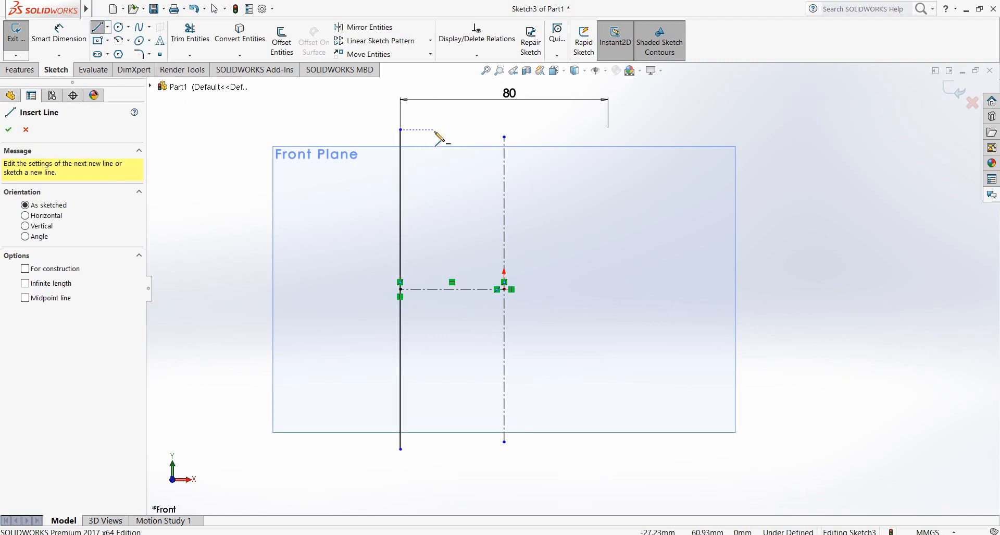
{"action": "left_click", "coordinate": [433, 130]}
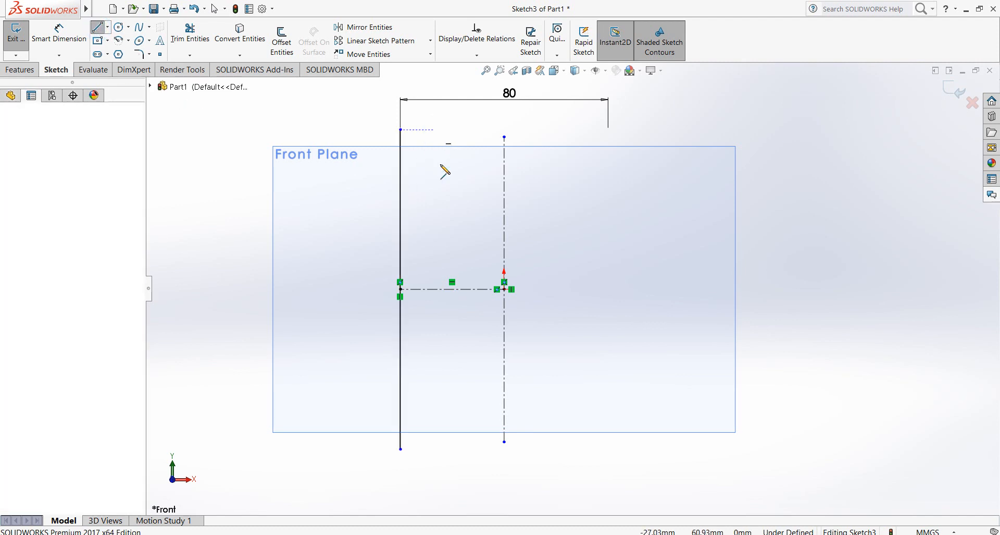
{"action": "left_click", "coordinate": [433, 448]}
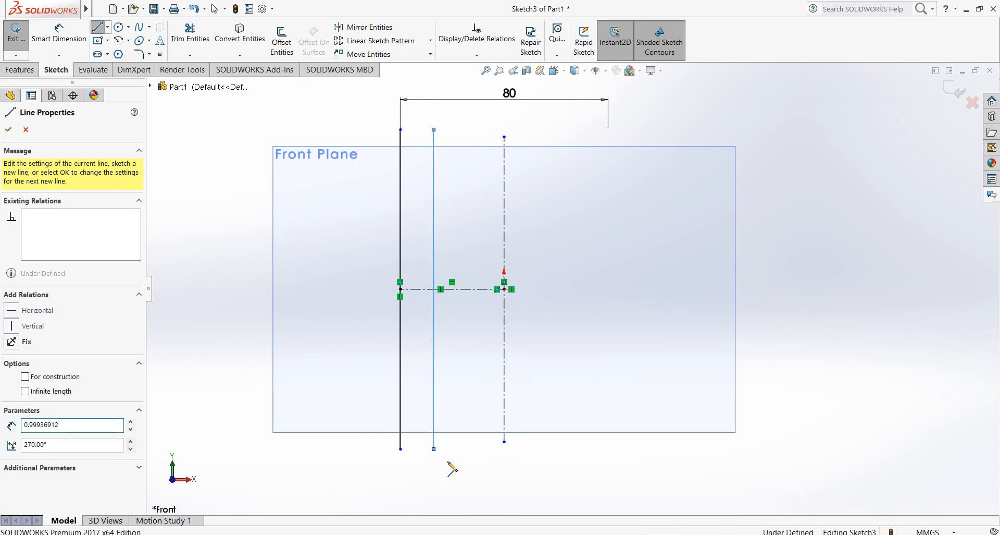
{"action": "key", "text": "Escape"}
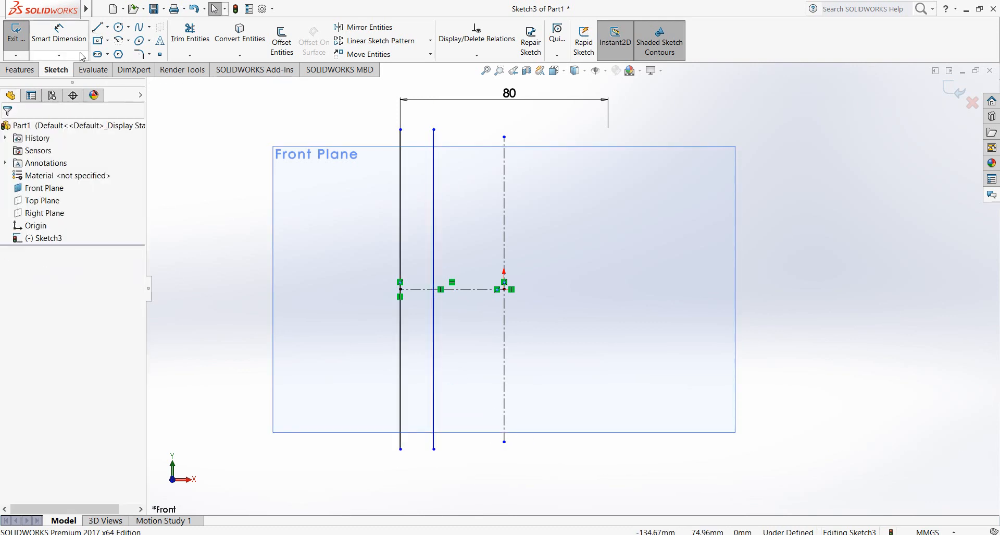
Step: Add a doubled-distance dimension of 40 mm from the new inner vertical line across the vertical centerline
{"action": "left_click", "coordinate": [59, 33]}
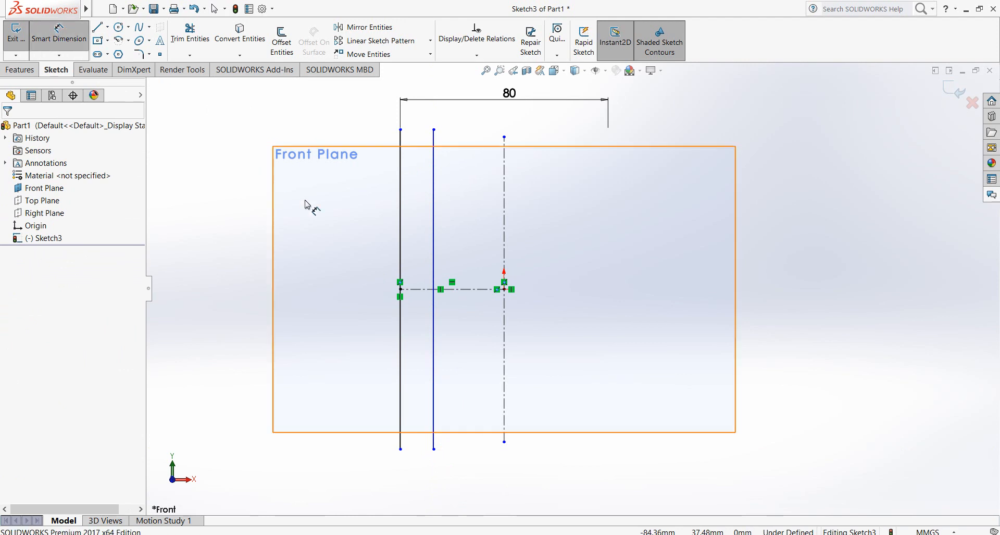
{"action": "left_click", "coordinate": [435, 245]}
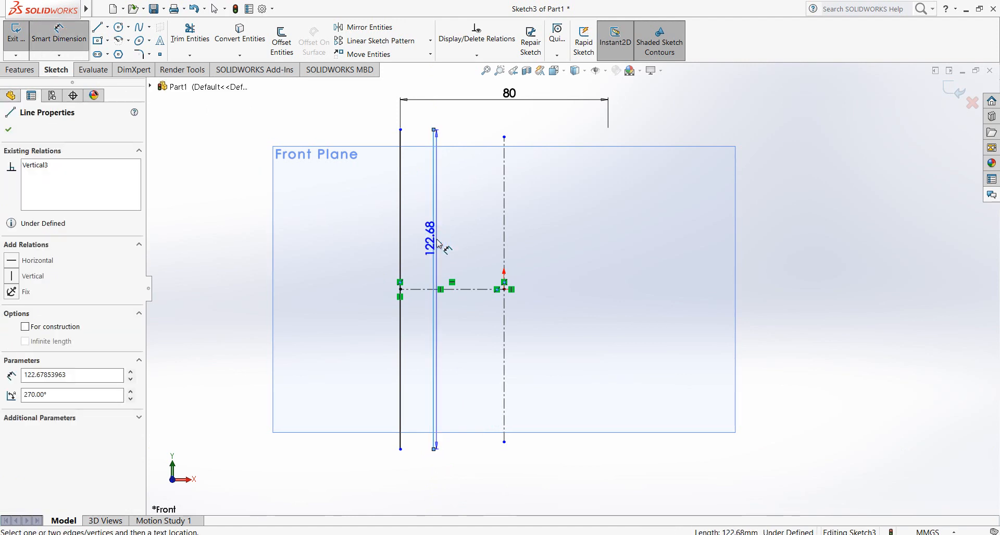
{"action": "left_click", "coordinate": [503, 237]}
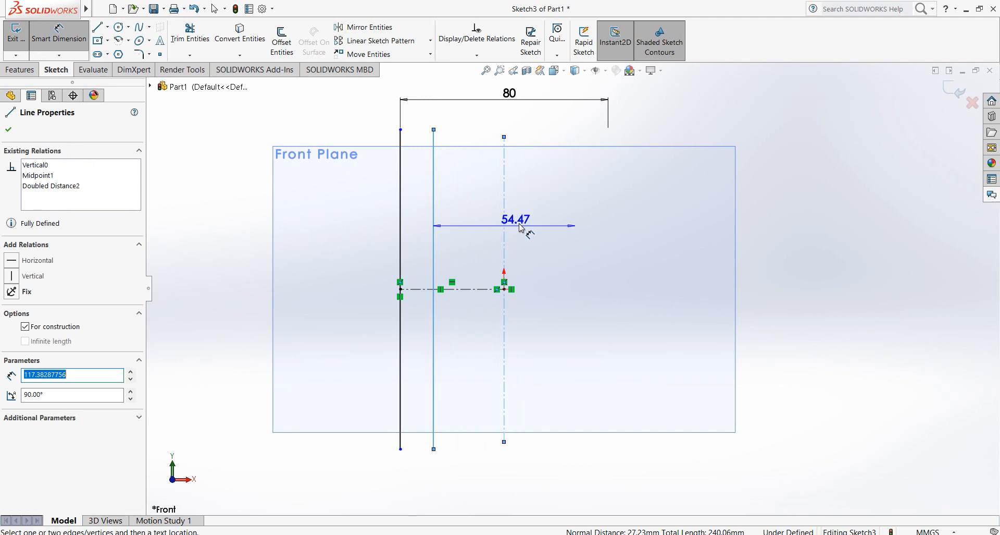
{"action": "left_click", "coordinate": [521, 126]}
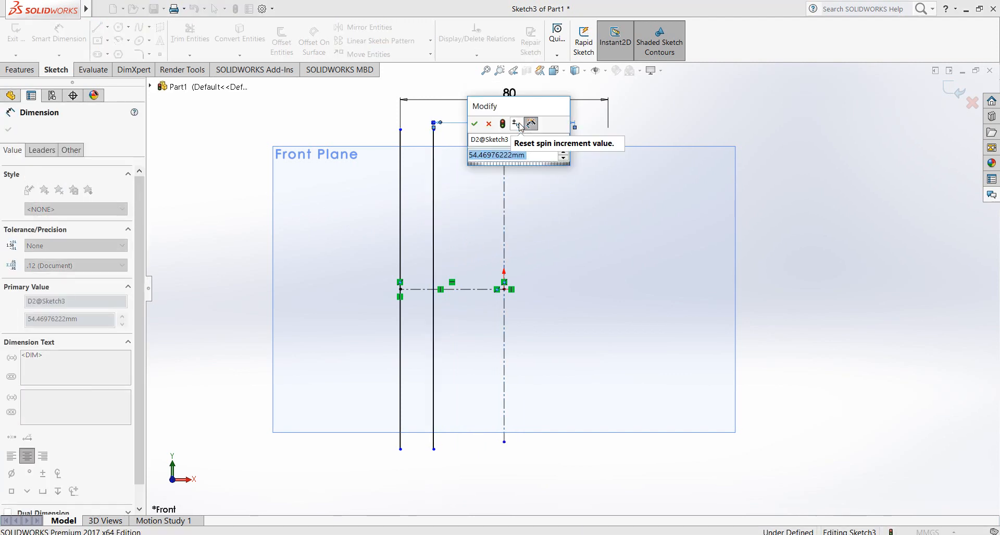
{"action": "type", "text": "40"}
{"action": "key", "text": "Return"}
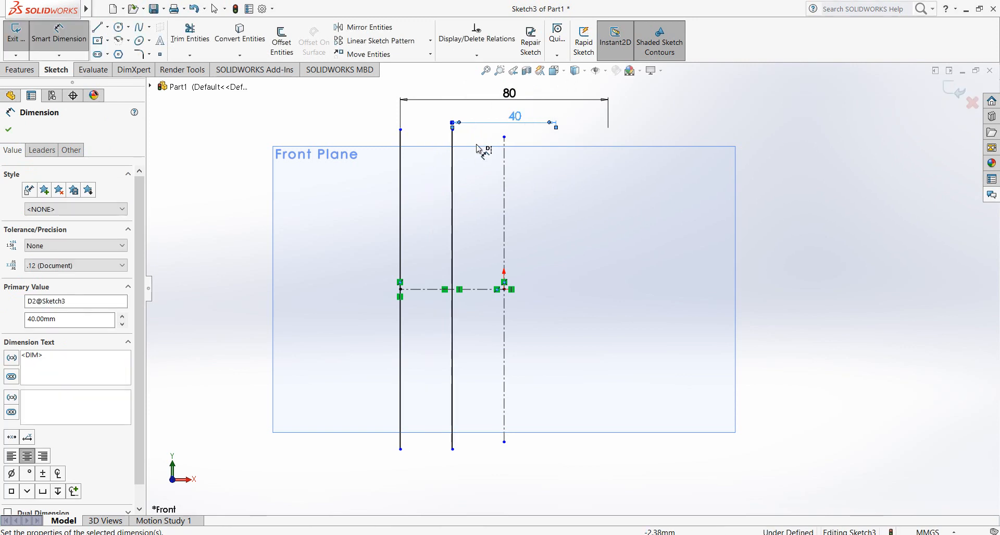
{"action": "key", "text": "Escape"}
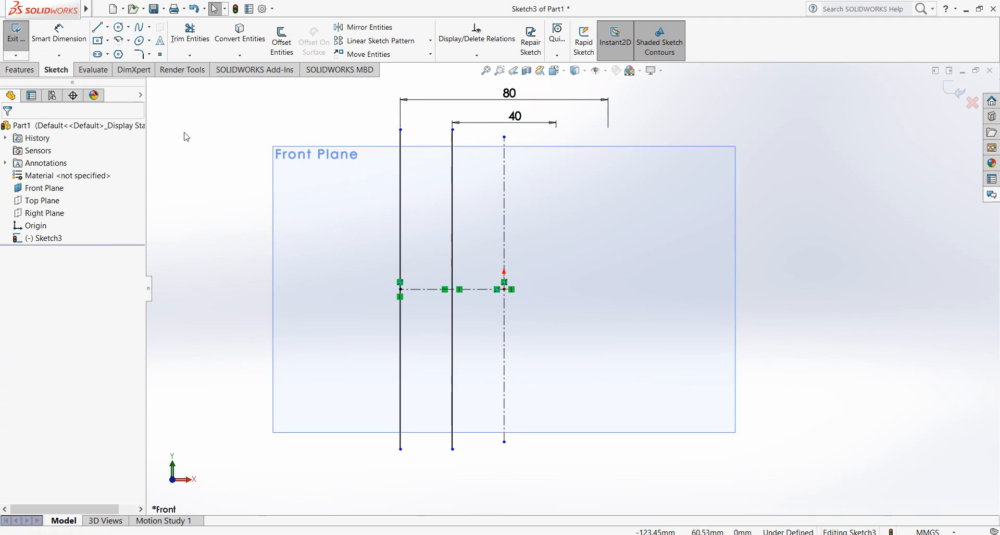
Step: Connect the upper endpoints of the two solid vertical lines with a horizontal line
{"action": "left_click", "coordinate": [99, 28]}
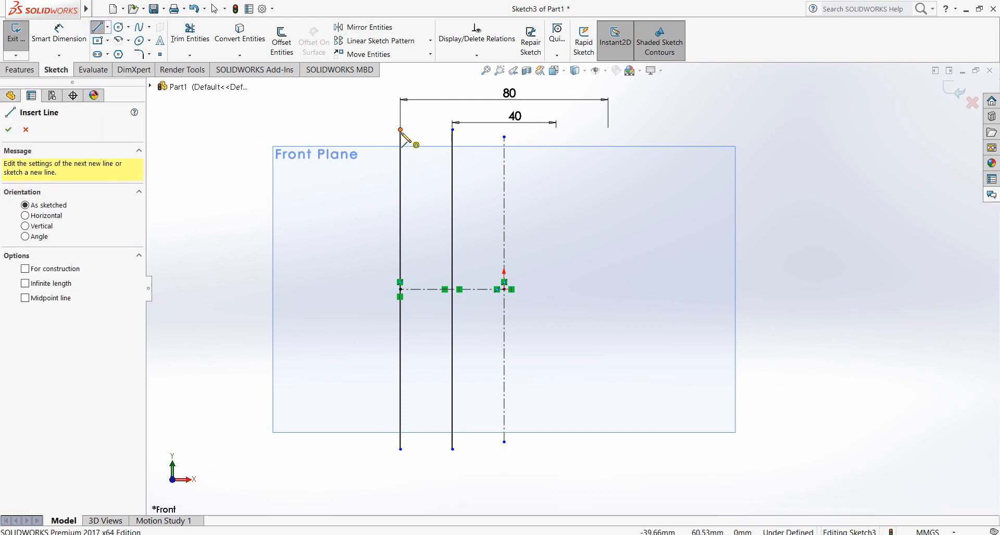
{"action": "left_click_drag", "start_coordinate": [400, 129], "coordinate": [452, 129]}
{"action": "key", "text": "Escape"}
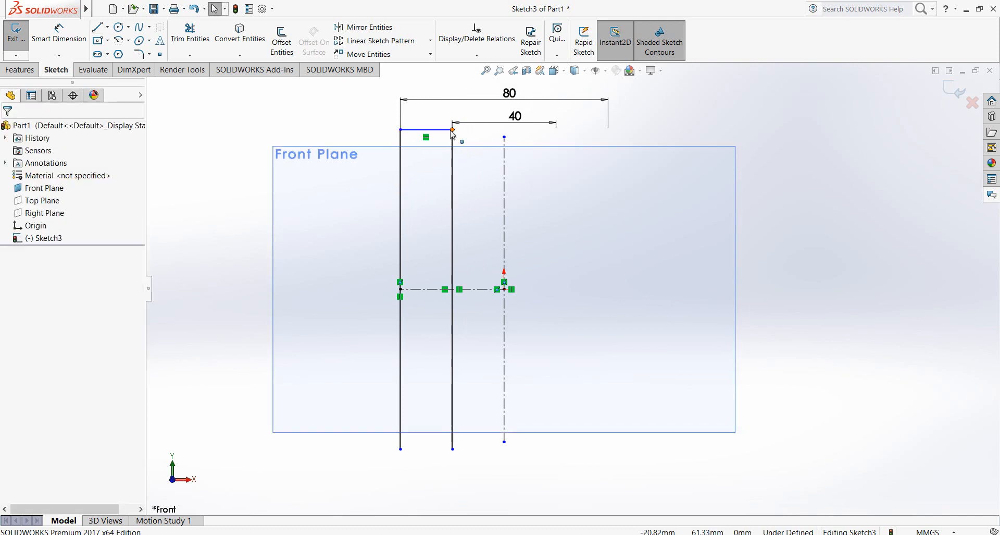
Step: Lower the profile's upper edge to about 39 mm above the origin and extend the inner vertical line downward
{"action": "mouse_move", "coordinate": [453, 131]}
{"action": "left_mouse_down"}
{"action": "mouse_move", "coordinate": [455, 111]}
{"action": "mouse_move", "coordinate": [453, 187]}
{"action": "left_mouse_up"}
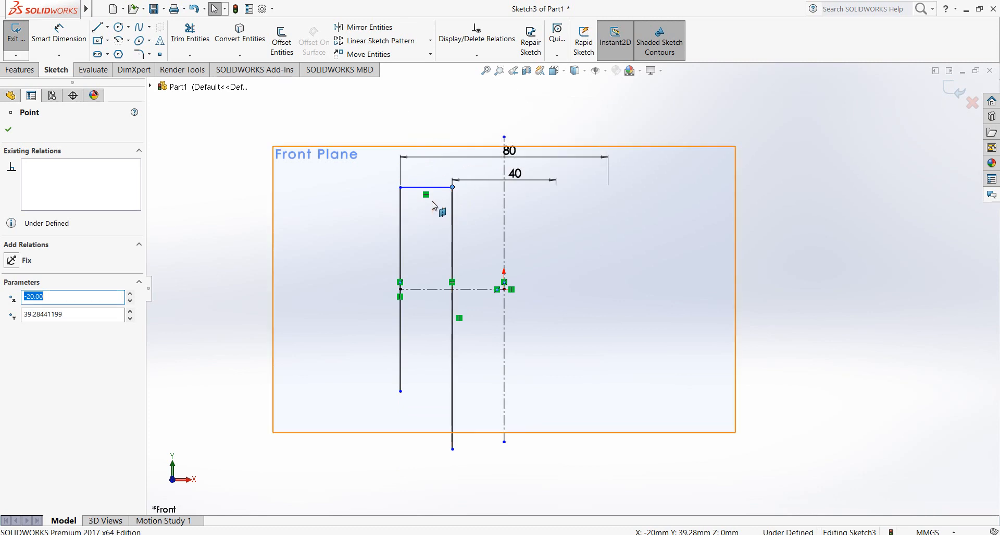
{"action": "left_click", "coordinate": [331, 105]}
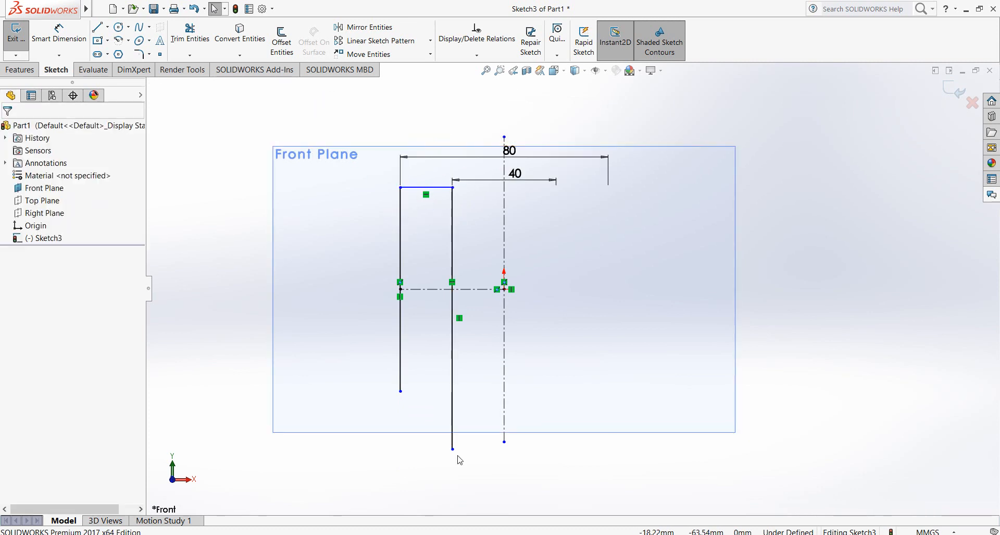
{"action": "left_click_drag", "start_coordinate": [454, 451], "coordinate": [452, 491]}
{"action": "left_click", "coordinate": [423, 442]}
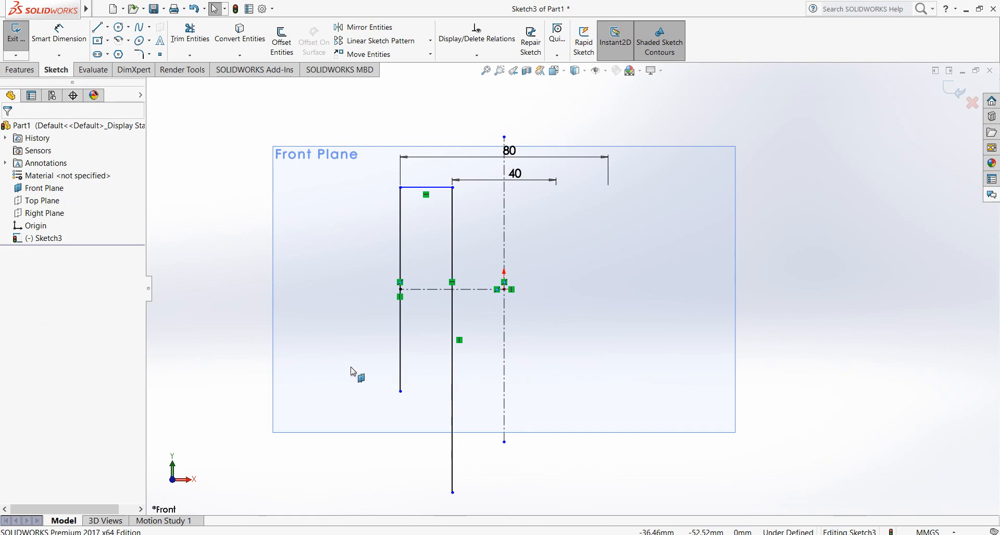
{"action": "left_click", "coordinate": [98, 30]}
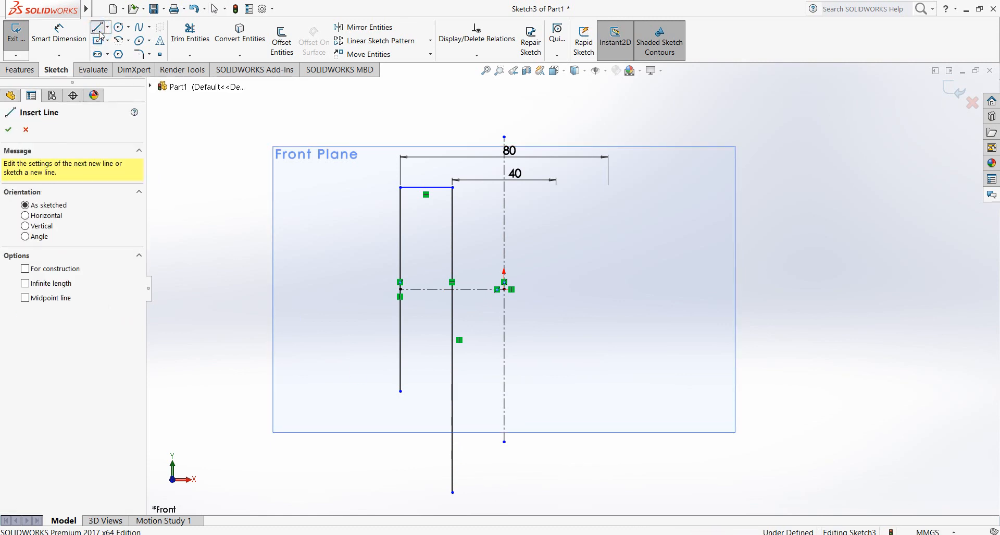
{"action": "mouse_move", "coordinate": [401, 391]}
{"action": "left_mouse_down"}
{"action": "mouse_move", "coordinate": [453, 475]}
{"action": "mouse_move", "coordinate": [458, 505]}
{"action": "left_mouse_up"}
{"action": "key", "text": "Escape"}
{"action": "left_click", "coordinate": [446, 480]}
{"action": "key", "text": "Delete"}
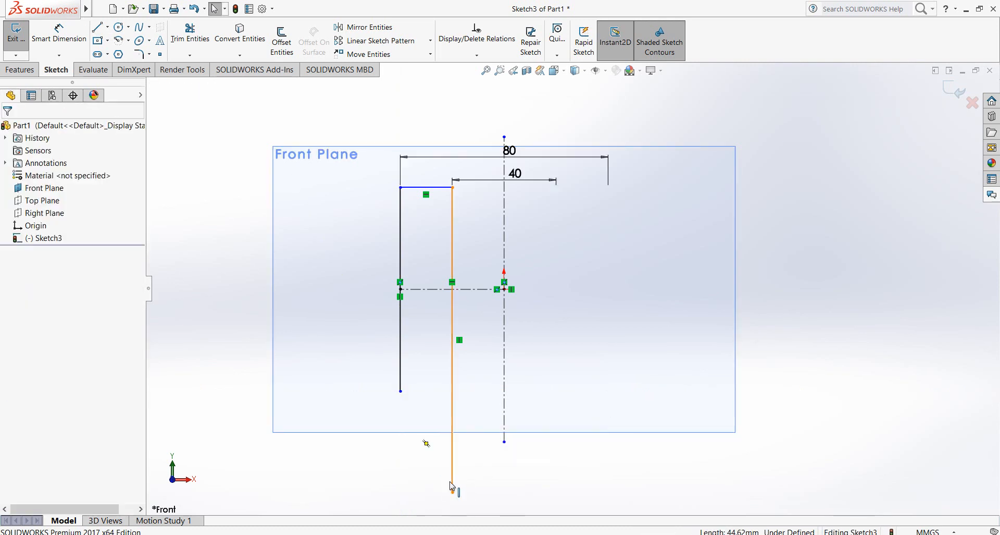
Step: Close the profile with a line between the lower endpoints of the two vertical lines and make it horizontal
{"action": "left_click", "coordinate": [97, 27]}
{"action": "left_click_drag", "start_coordinate": [400, 391], "coordinate": [452, 492]}
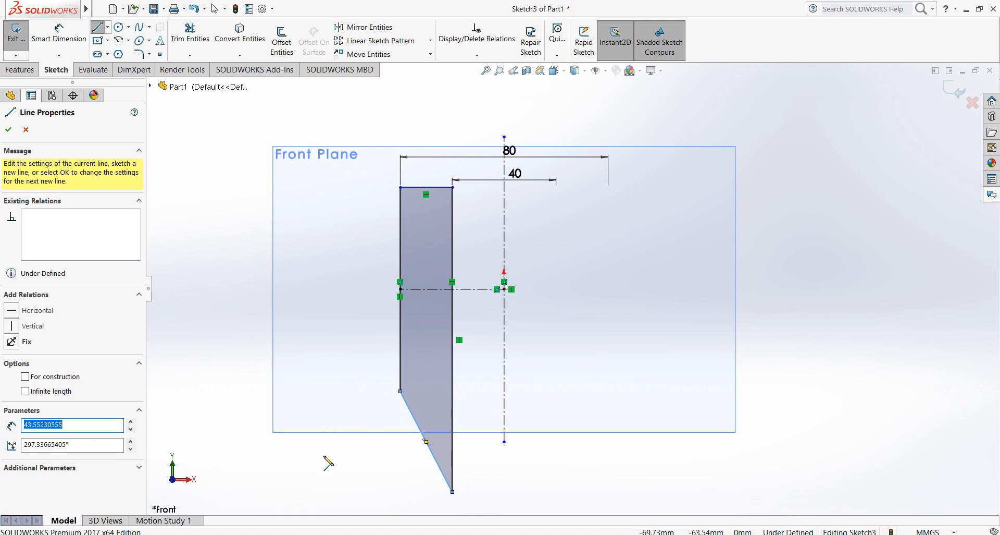
{"action": "key", "text": "Escape"}
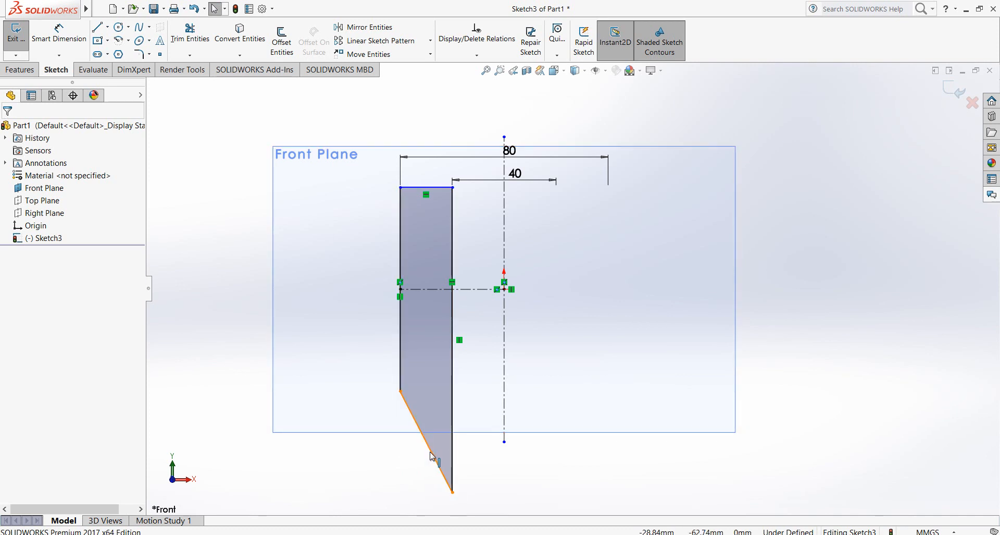
{"action": "left_click", "coordinate": [430, 457]}
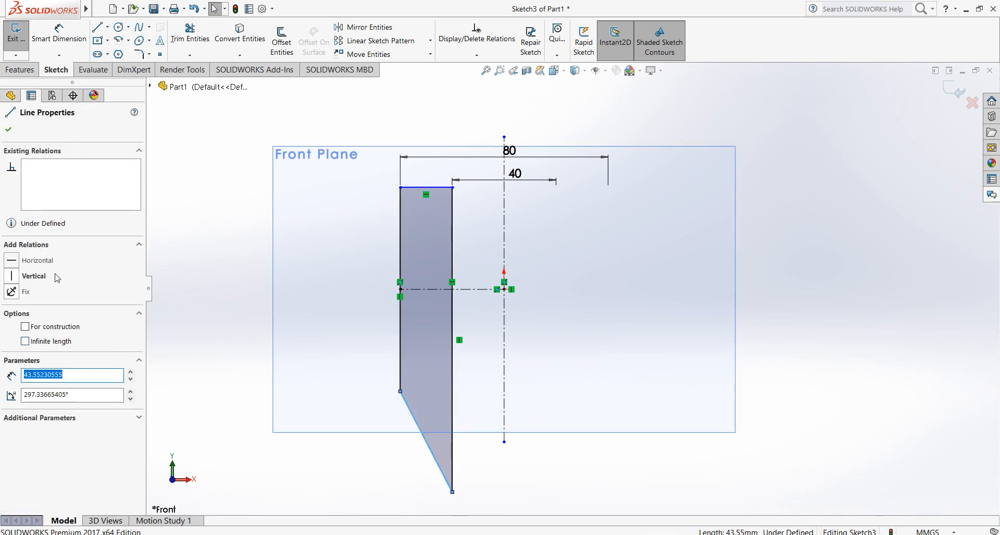
{"action": "left_click", "coordinate": [44, 261]}
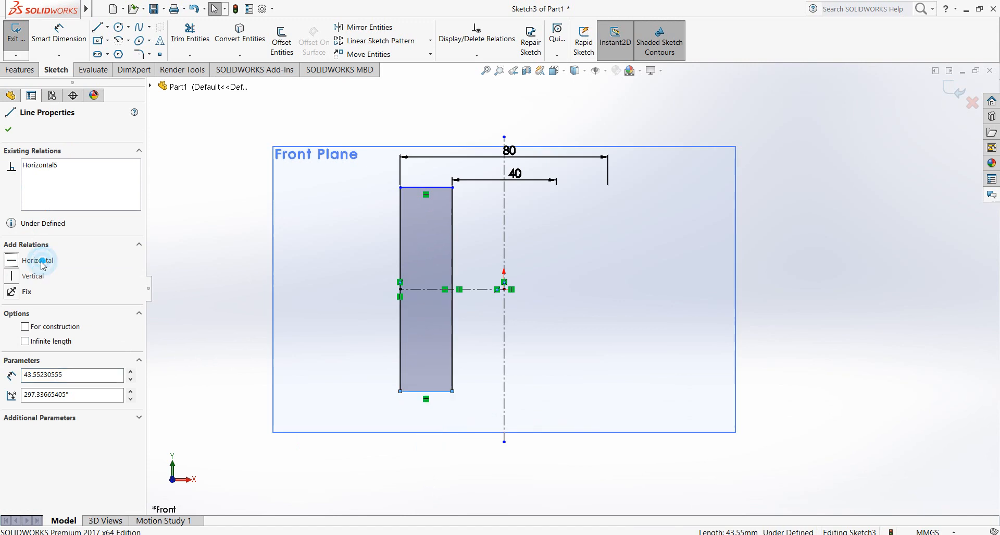
{"action": "left_click", "coordinate": [189, 247]}
Step: Stretch the closed profile vertically to about 147 mm tall
{"action": "left_click_drag", "start_coordinate": [439, 404], "coordinate": [452, 484]}
{"action": "left_click", "coordinate": [576, 472]}
{"action": "key", "text": "z"}
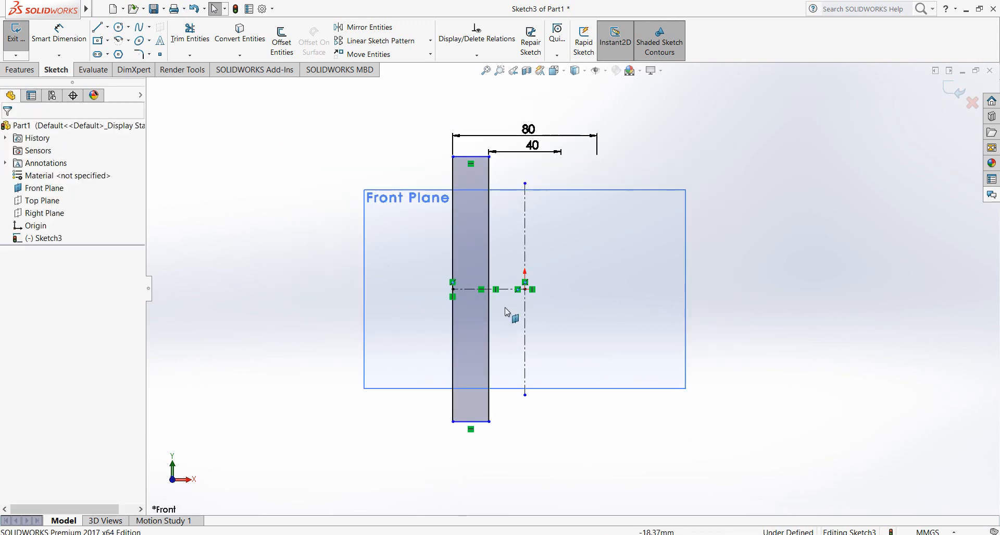
Step: Dimension the profile's height between its upper and lower edges as 200 mm
{"action": "left_click", "coordinate": [59, 33]}
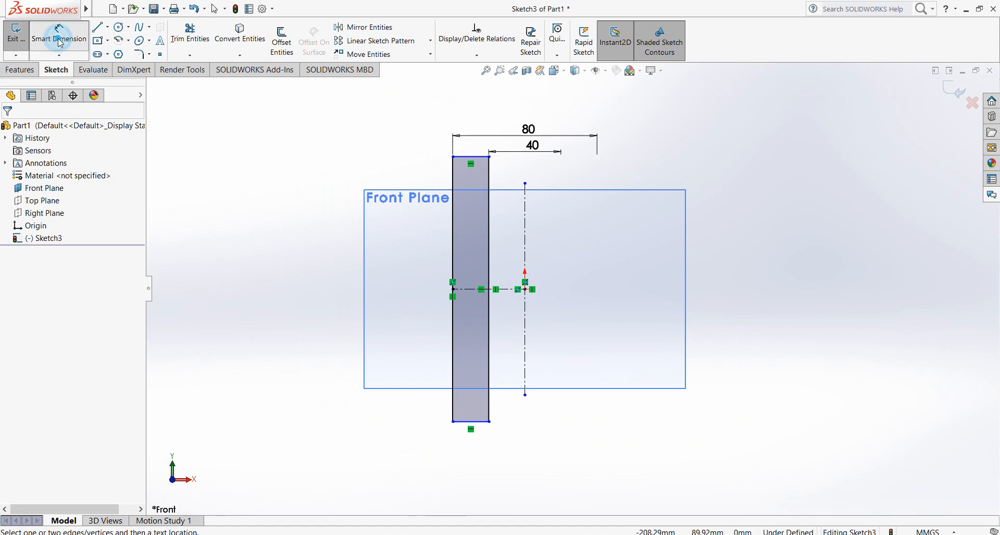
{"action": "left_click", "coordinate": [474, 166]}
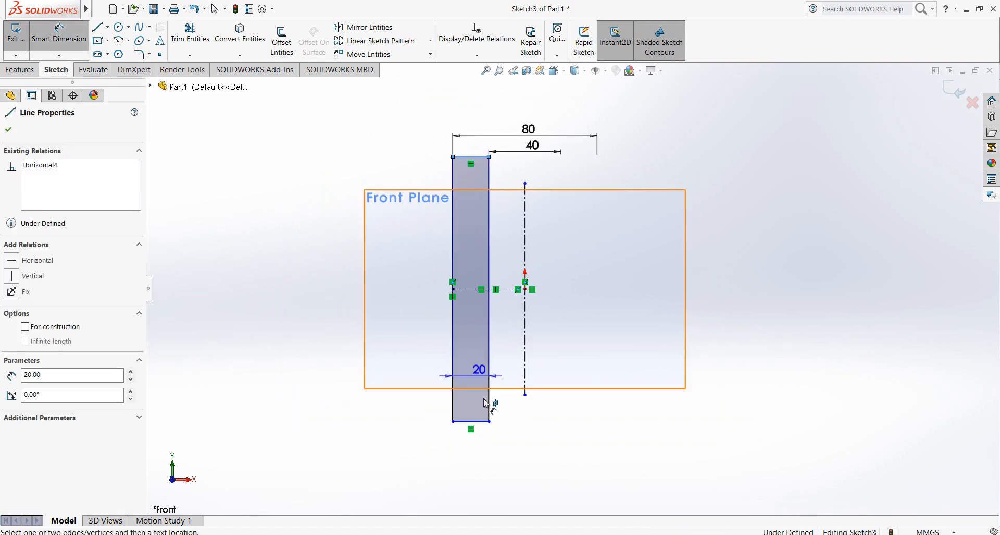
{"action": "left_click", "coordinate": [483, 421]}
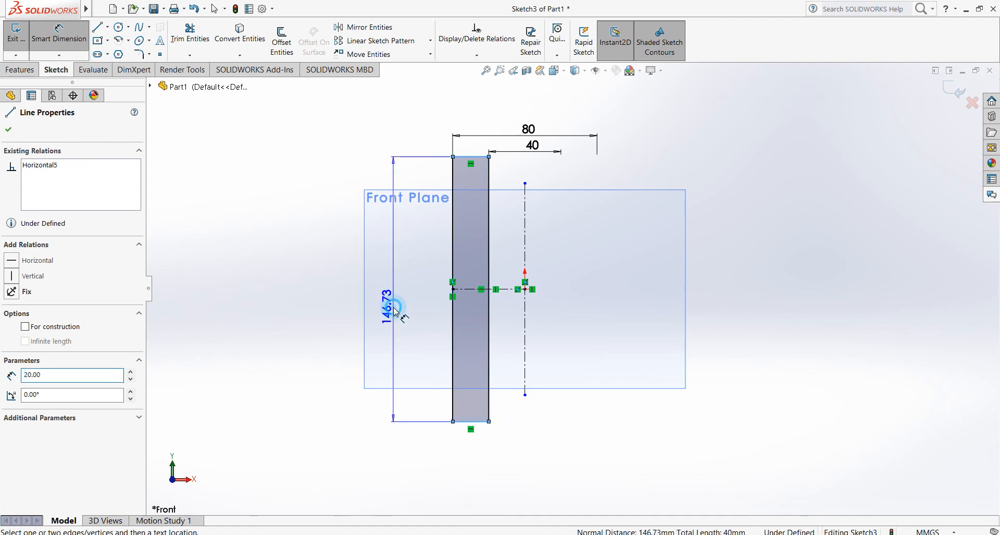
{"action": "left_click", "coordinate": [393, 309]}
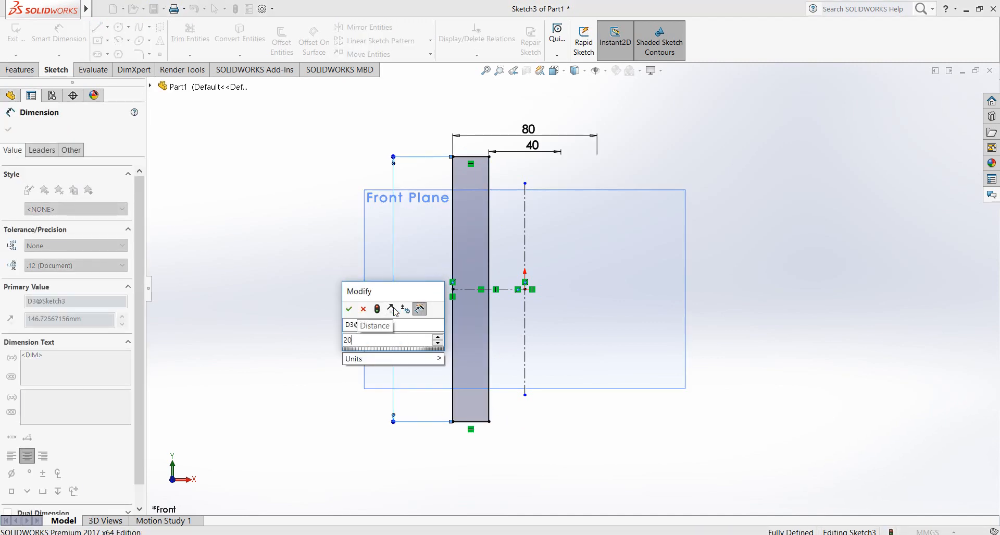
{"action": "key", "text": "Return"}
{"action": "left_click", "coordinate": [305, 258]}
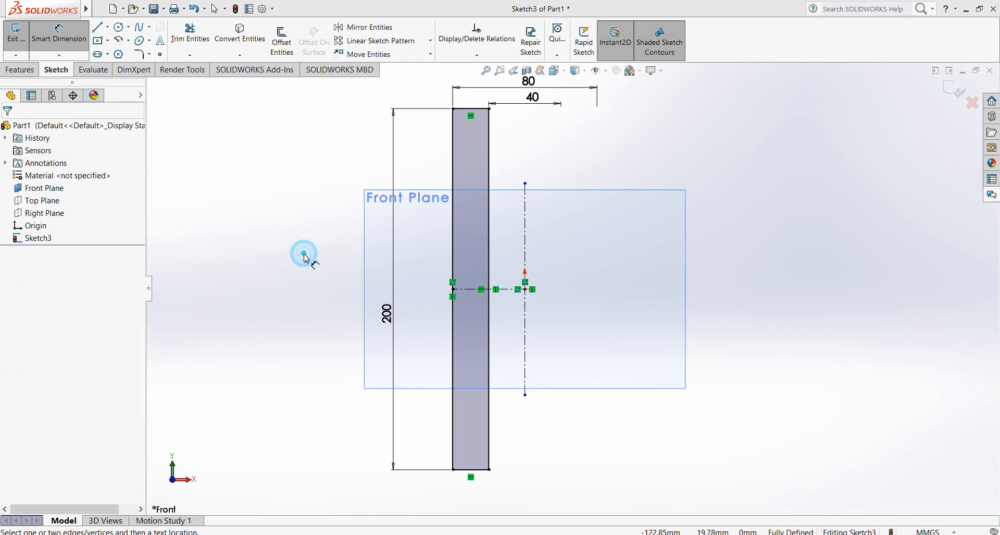
Step: Revolve the closed profile 360 degrees about the vertical centerline with a Blind end condition
{"action": "scroll", "coordinate": [479, 266], "scroll_direction": "up", "scroll_amount": 4}
{"action": "scroll", "coordinate": [525, 260], "scroll_direction": "down", "scroll_amount": 3}
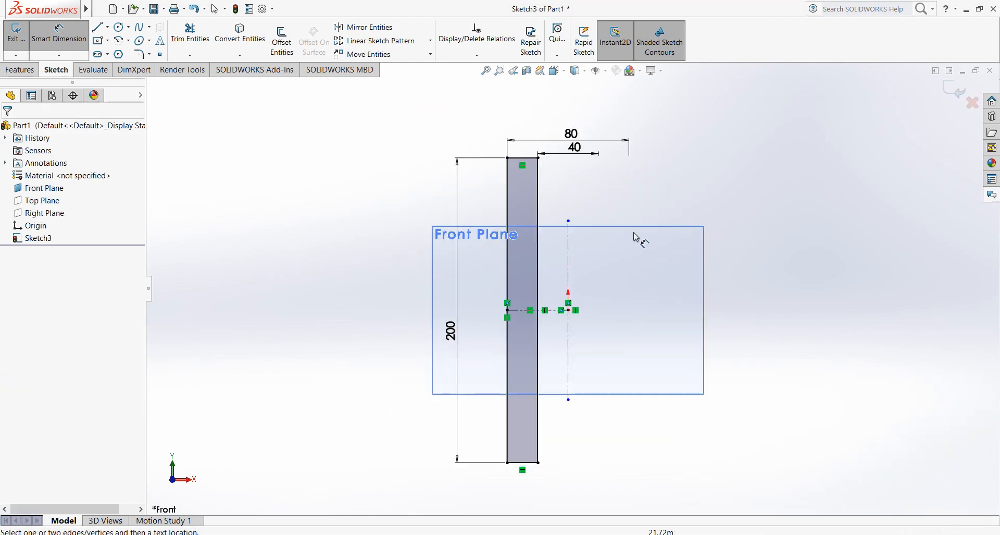
{"action": "scroll", "coordinate": [672, 259], "scroll_direction": "up", "scroll_amount": 3}
{"action": "scroll", "coordinate": [688, 262], "scroll_direction": "down", "scroll_amount": 3}
{"action": "scroll", "coordinate": [441, 212], "scroll_direction": "up", "scroll_amount": 2}
{"action": "scroll", "coordinate": [523, 322], "scroll_direction": "down", "scroll_amount": 1}
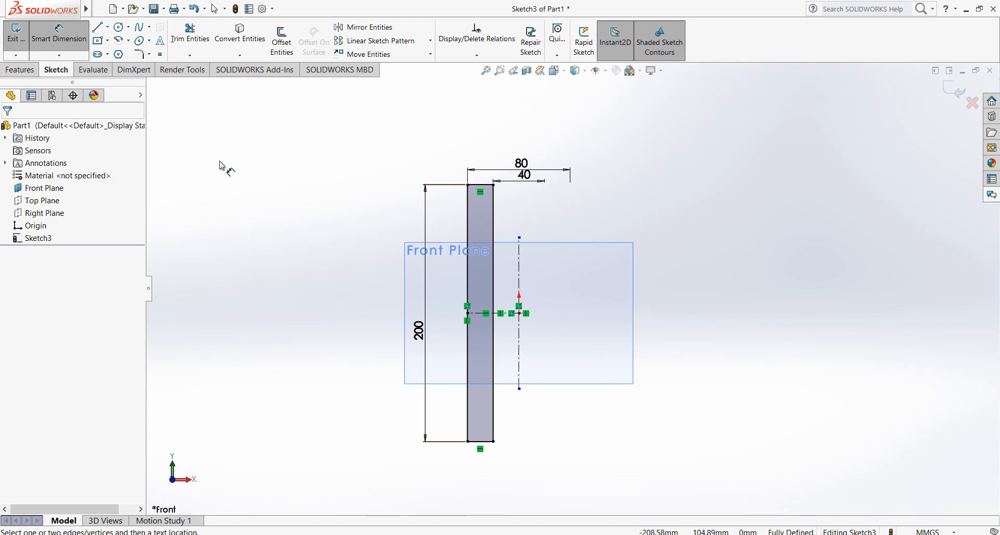
{"action": "left_click", "coordinate": [21, 70]}
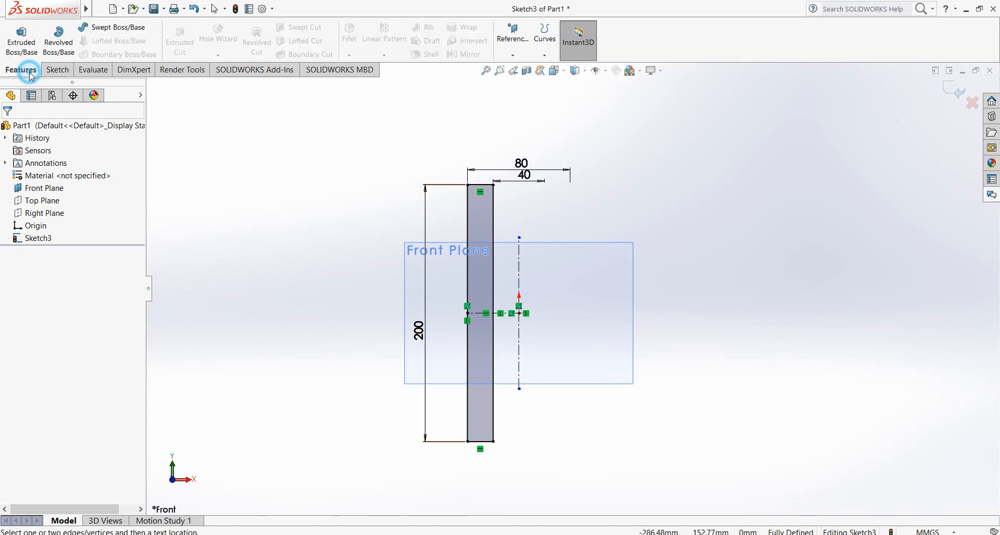
{"action": "left_click", "coordinate": [60, 46]}
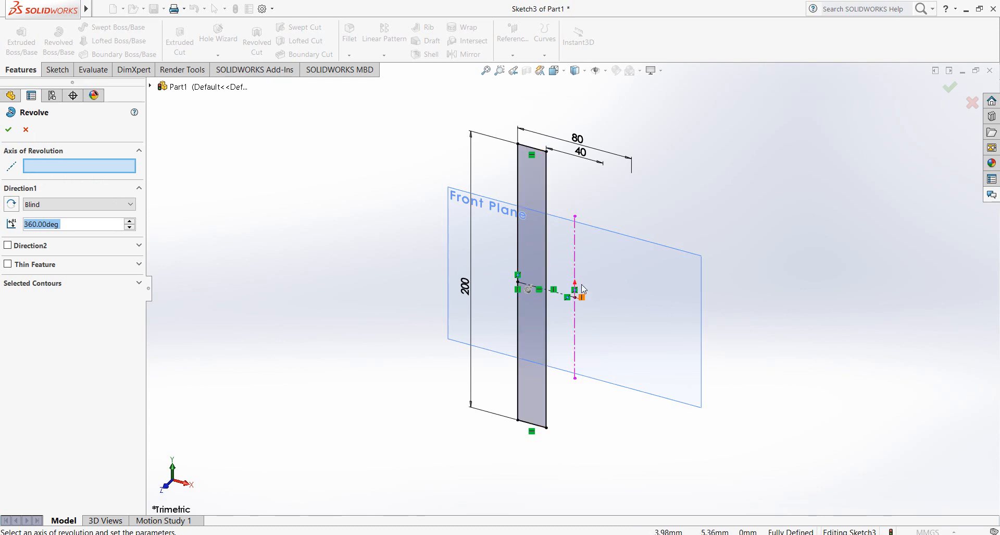
{"action": "left_click", "coordinate": [574, 253]}
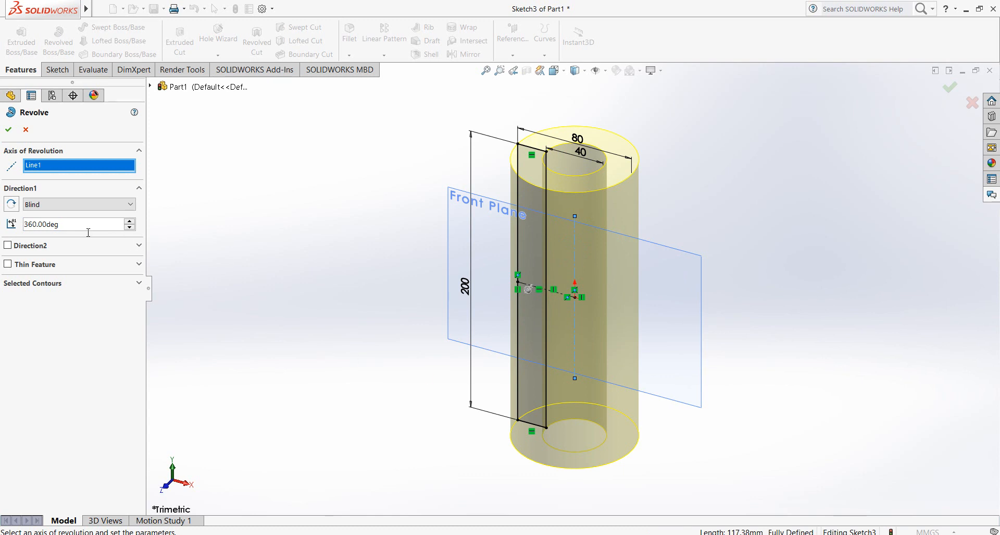
{"action": "left_click", "coordinate": [11, 133]}
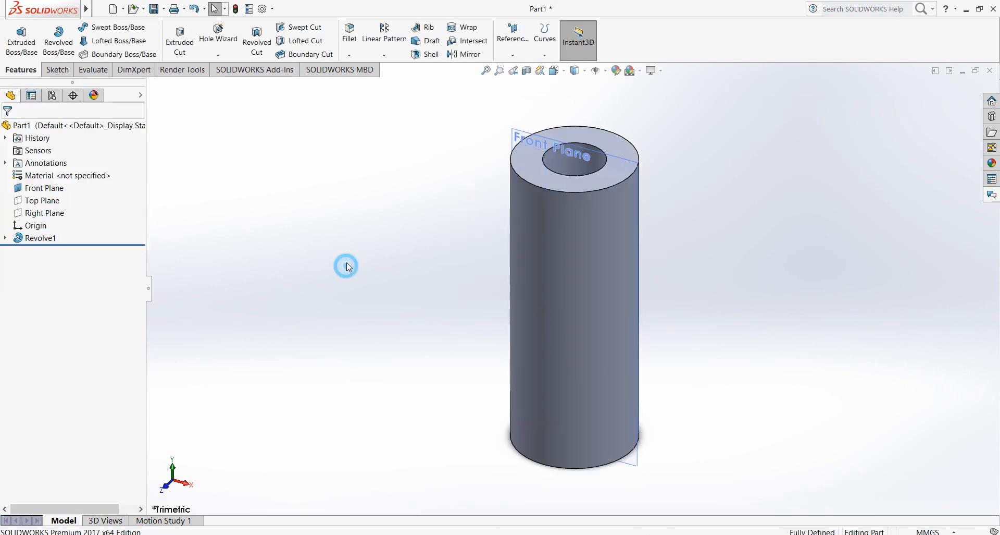
Step: Examine the revolved hollow cylinder from several angles and highlight the Top, Front and Right planes against it
{"action": "scroll", "coordinate": [693, 271], "scroll_direction": "down", "scroll_amount": 2}
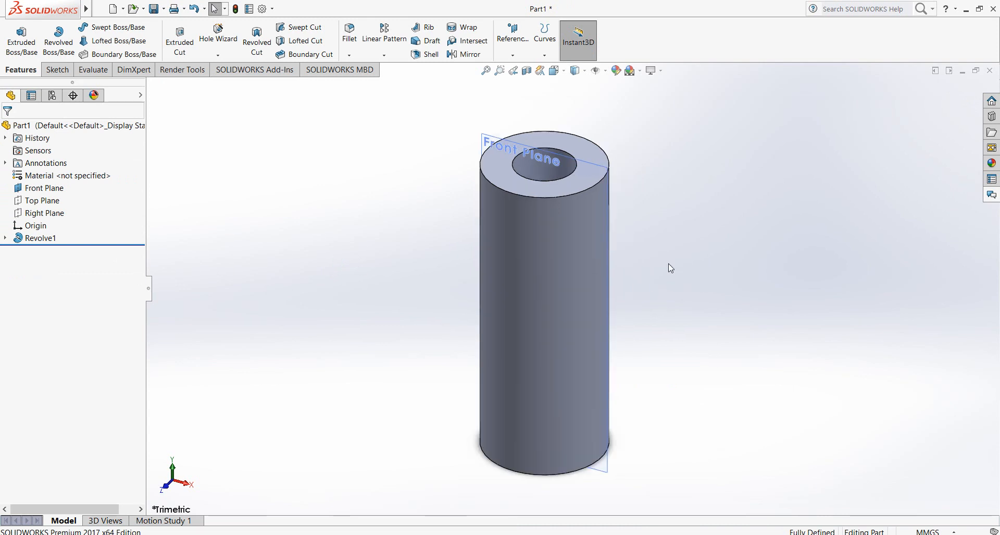
{"action": "scroll", "coordinate": [664, 294], "scroll_direction": "up", "scroll_amount": 1}
{"action": "middle_click_drag", "start_coordinate": [554, 202], "coordinate": [583, 235]}
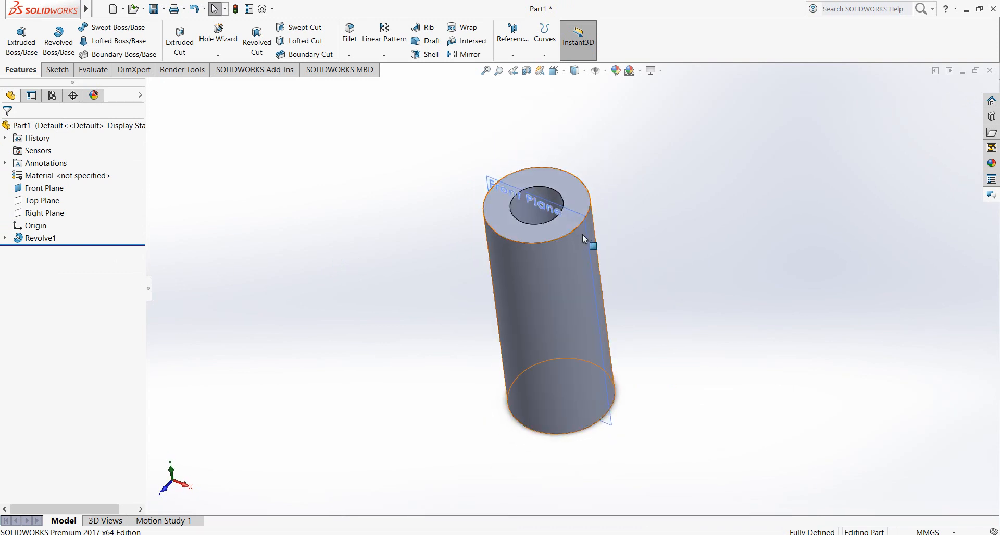
{"action": "mouse_move", "coordinate": [317, 267]}
{"action": "middle_mouse_down"}
{"action": "mouse_move", "coordinate": [324, 285]}
{"action": "mouse_move", "coordinate": [314, 267]}
{"action": "middle_mouse_up"}
{"action": "left_click", "coordinate": [34, 202]}
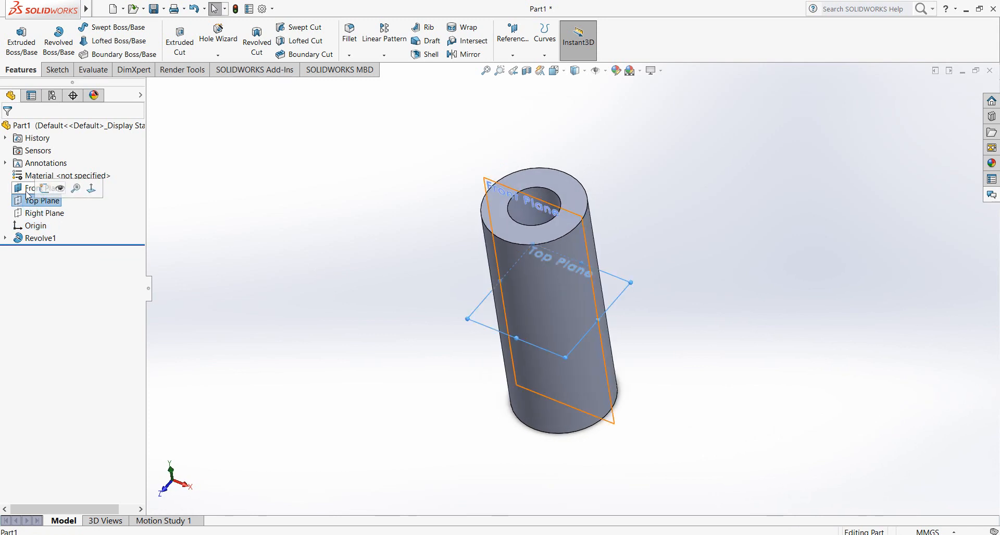
{"action": "left_click", "coordinate": [26, 190]}
{"action": "left_click", "coordinate": [30, 214]}
{"action": "left_click", "coordinate": [23, 201]}
{"action": "left_click", "coordinate": [263, 271]}
{"action": "mouse_move", "coordinate": [335, 266]}
{"action": "middle_mouse_down"}
{"action": "mouse_move", "coordinate": [386, 313]}
{"action": "mouse_move", "coordinate": [355, 379]}
{"action": "mouse_move", "coordinate": [362, 402]}
{"action": "mouse_move", "coordinate": [333, 337]}
{"action": "mouse_move", "coordinate": [342, 271]}
{"action": "middle_mouse_up"}
{"action": "mouse_move", "coordinate": [537, 523]}
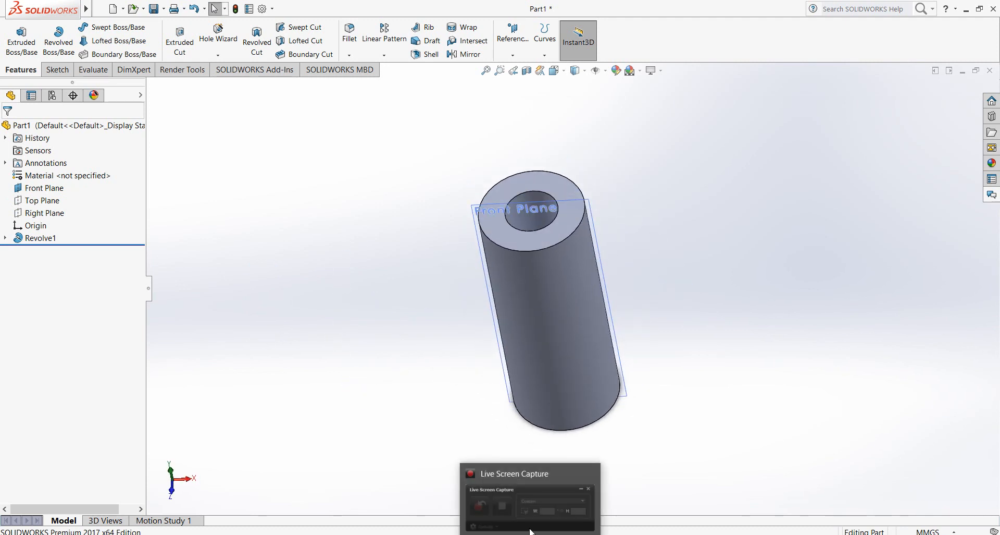